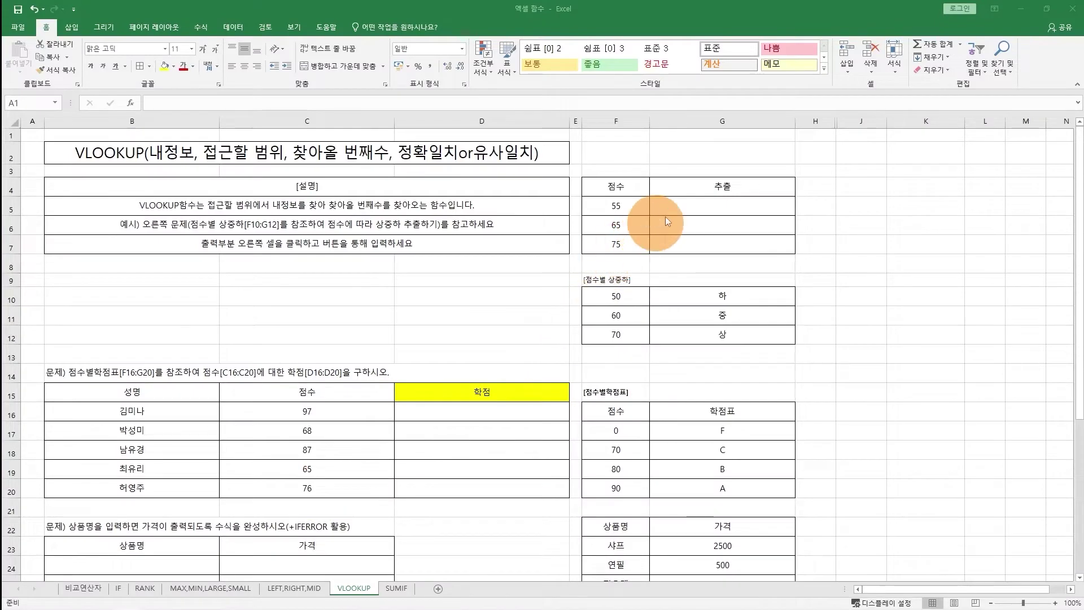
# Start a VLOOKUP formula in D16 with C16 as the lookup value and the absolute range $F$17:$G$20 as the table
pyautogui.click(691, 211)
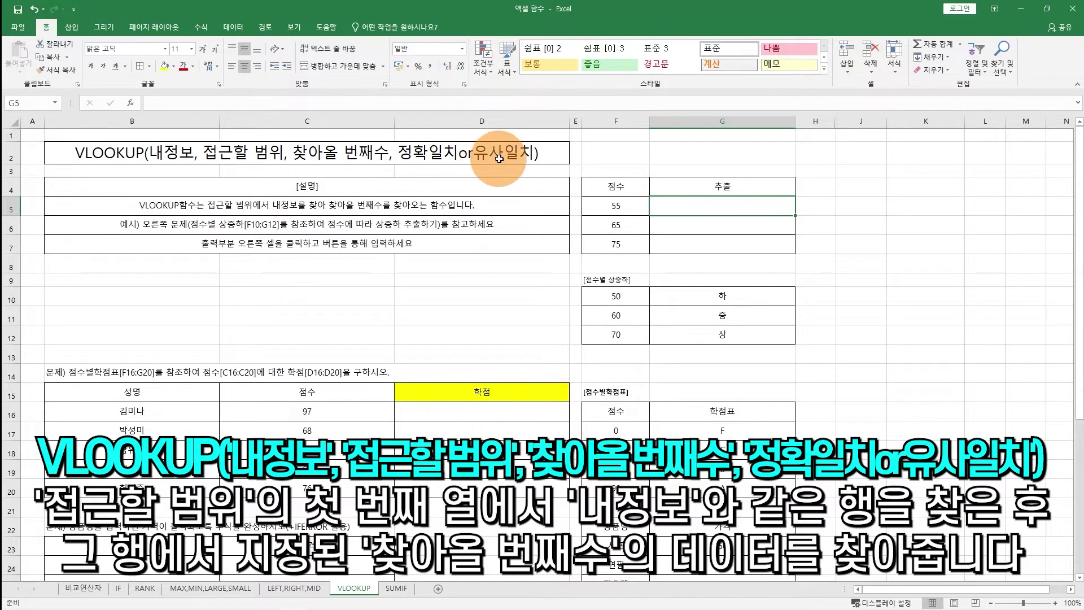
pyautogui.scroll(-2, 490, 275)
pyautogui.click(477, 310)
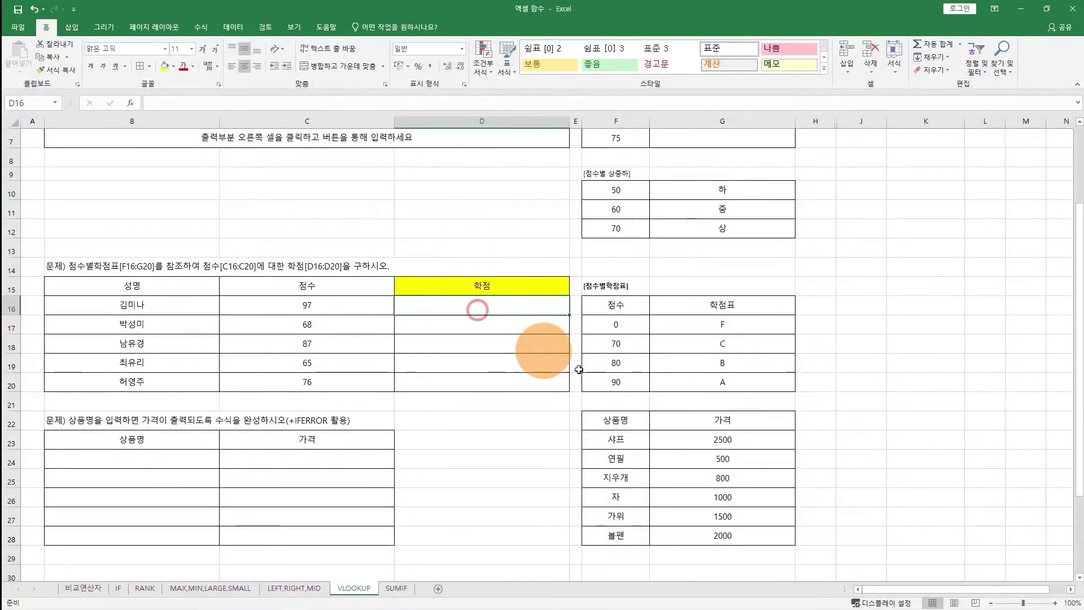
pyautogui.scroll(-1, 582, 407)
pyautogui.write('=vlookup(')
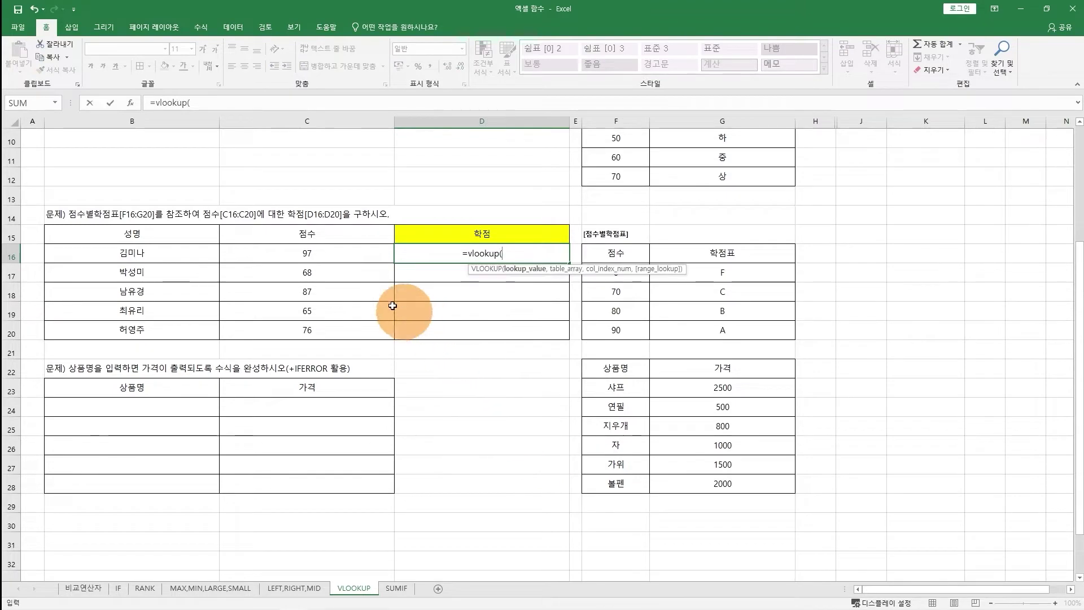
pyautogui.click(309, 254)
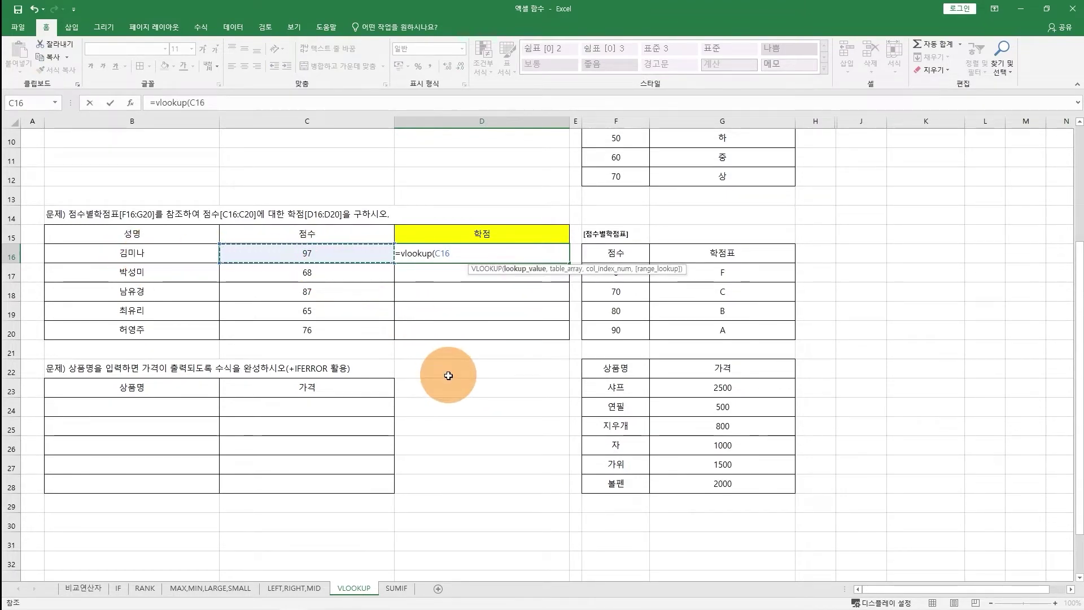
pyautogui.write(',')
pyautogui.moveTo(638, 276); pyautogui.dragTo(674, 303)
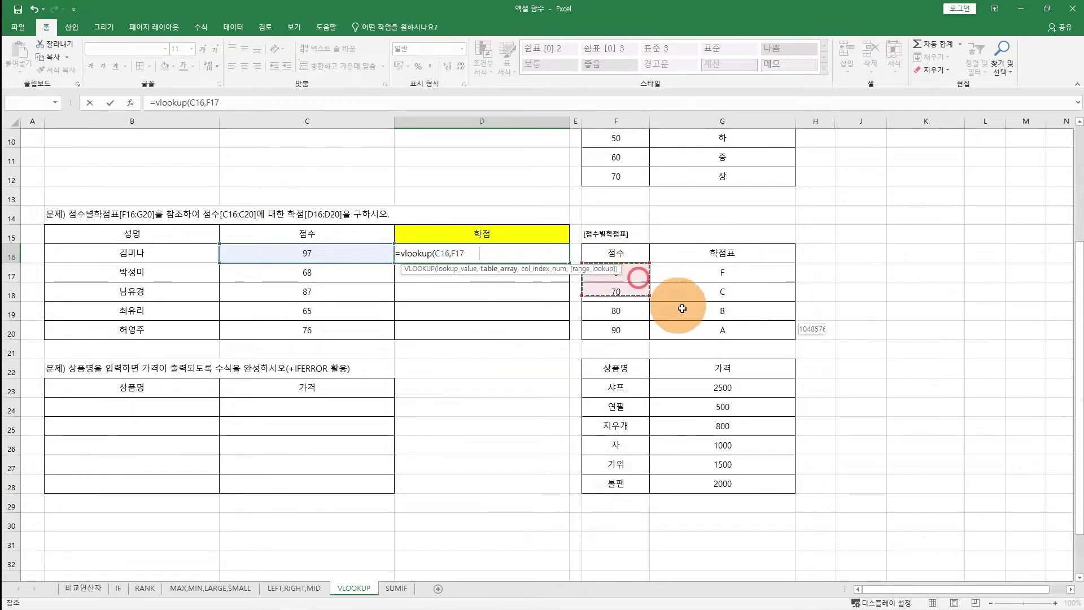
pyautogui.moveTo(711, 337); pyautogui.dragTo(711, 337)
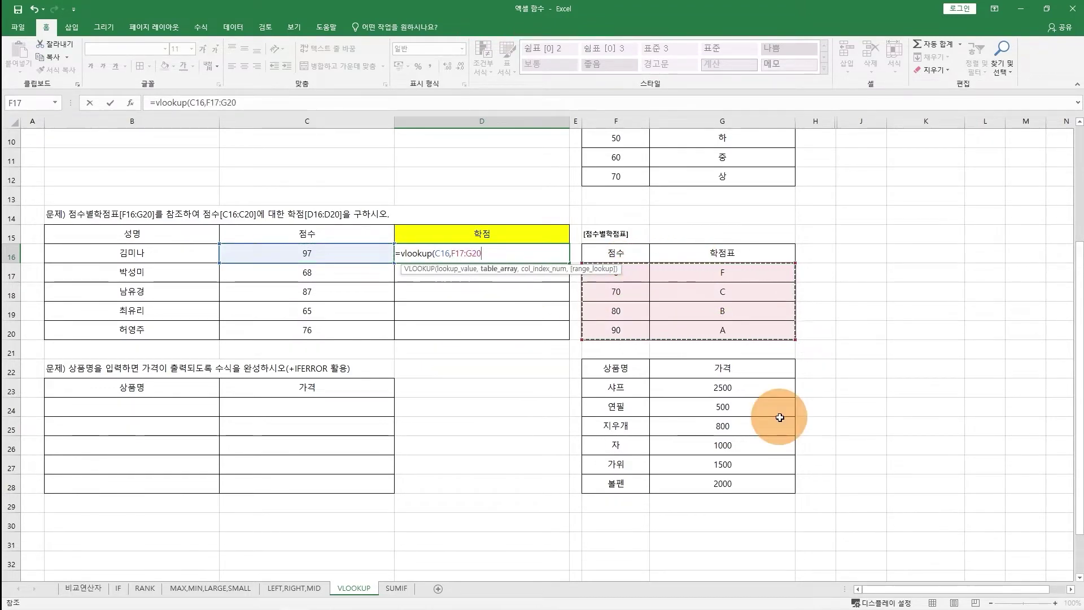
pyautogui.press('F4')
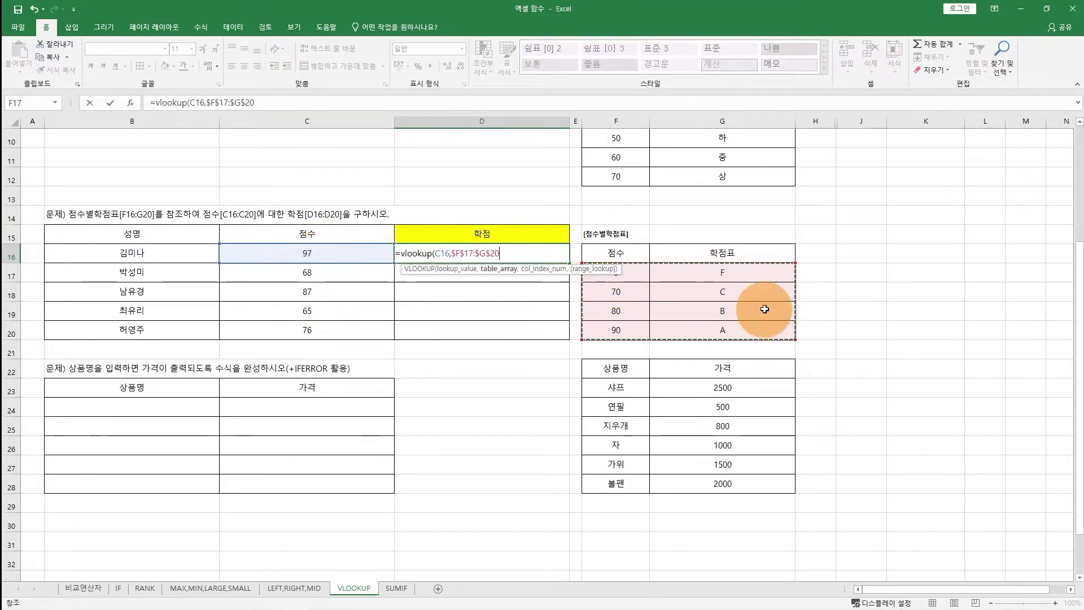
# Complete the D16 VLOOKUP formula with column index 2 and approximate match entered as 1
pyautogui.write(',2')
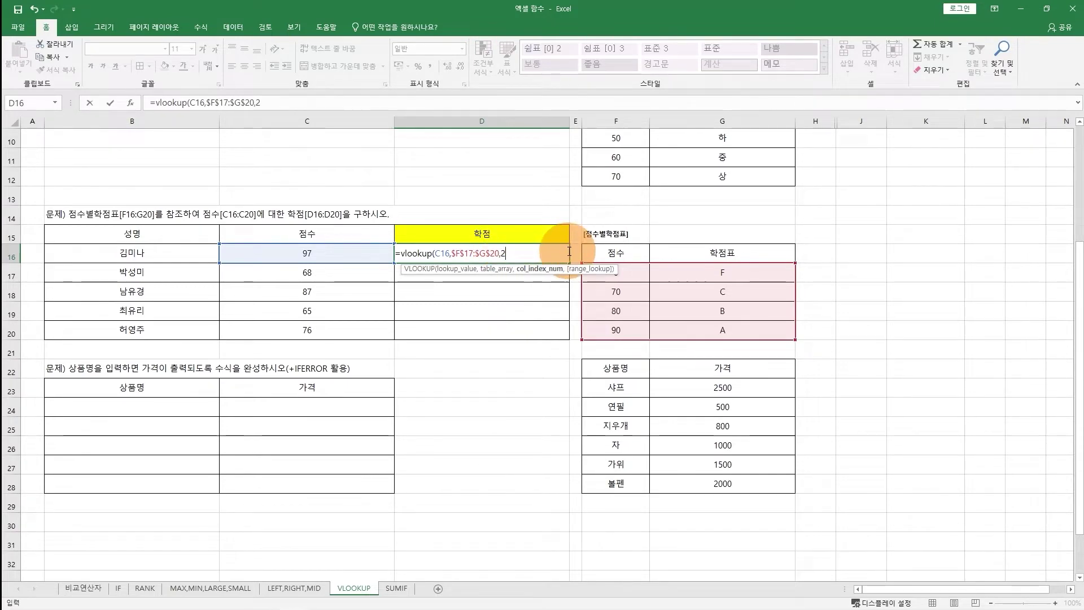
pyautogui.write(',')
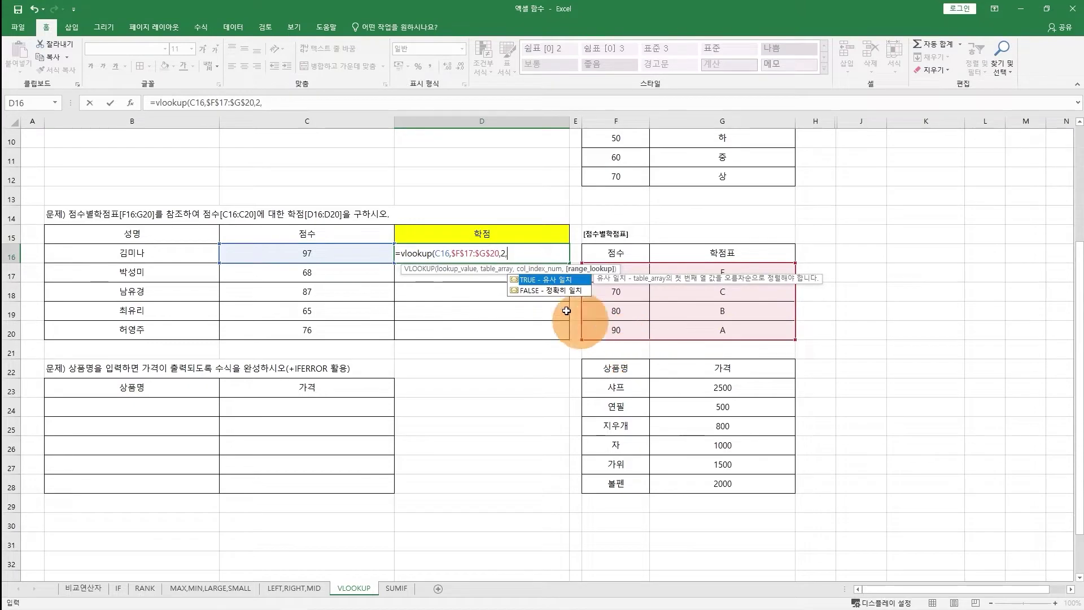
pyautogui.doubleClick(554, 280)
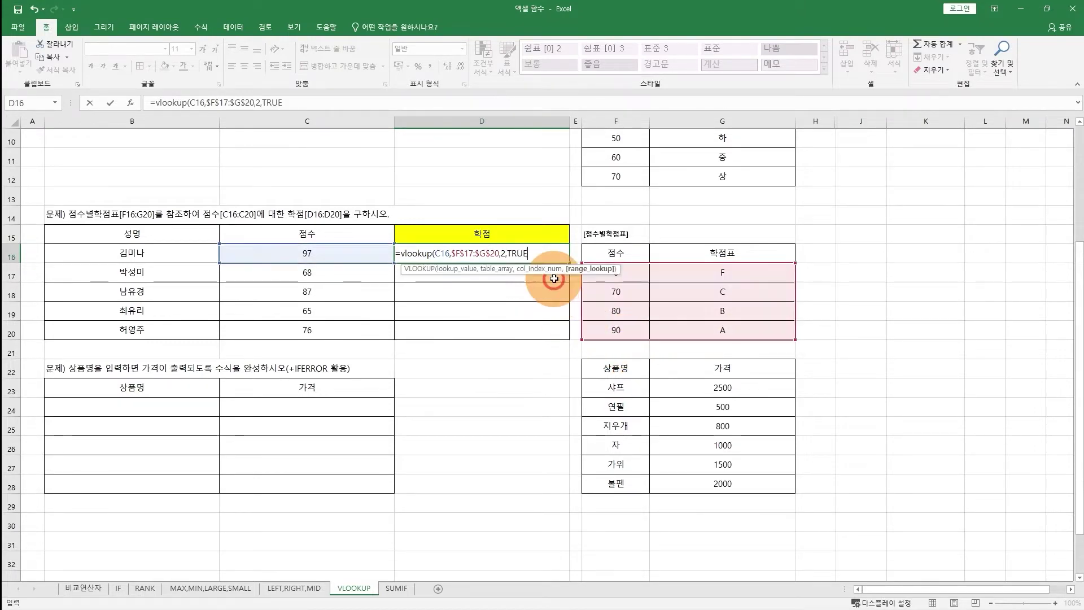
pyautogui.press('BackSpace')
pyautogui.press('BackSpace')
pyautogui.press('BackSpace')
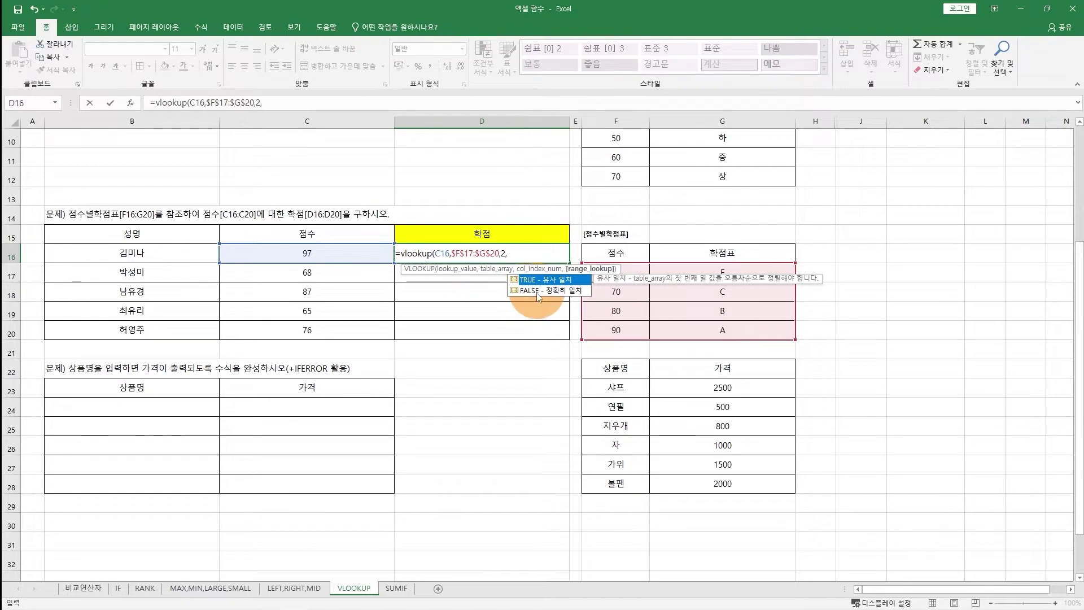
pyautogui.write(')')
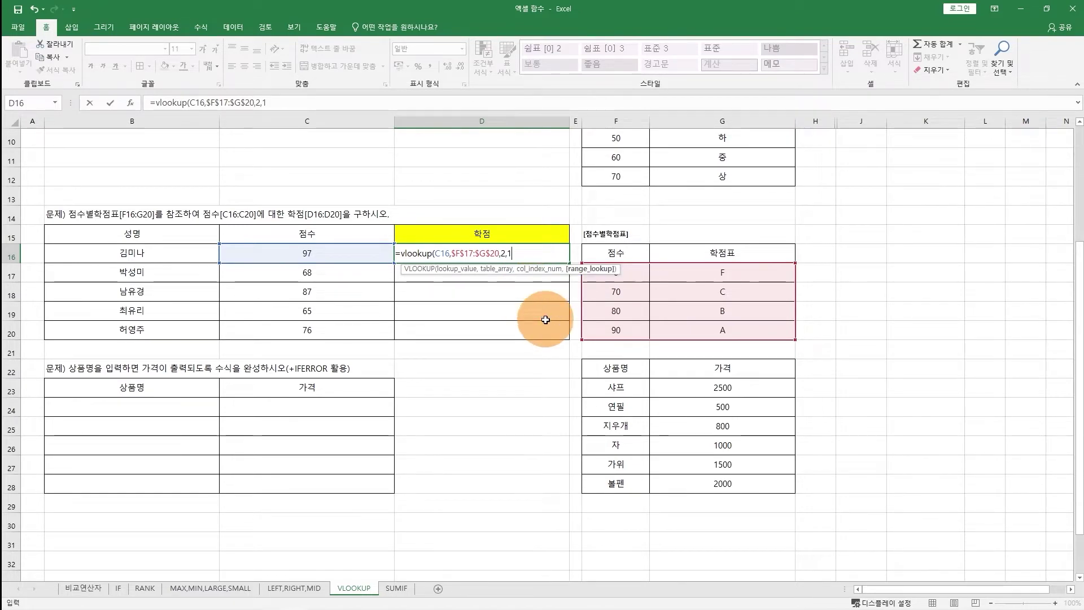
# Fill the D16 grade formula down to D20 and check the cell references of the copy in D18
pyautogui.click(500, 253)
pyautogui.moveTo(568, 262); pyautogui.dragTo(497, 339)
pyautogui.doubleClick(472, 295)
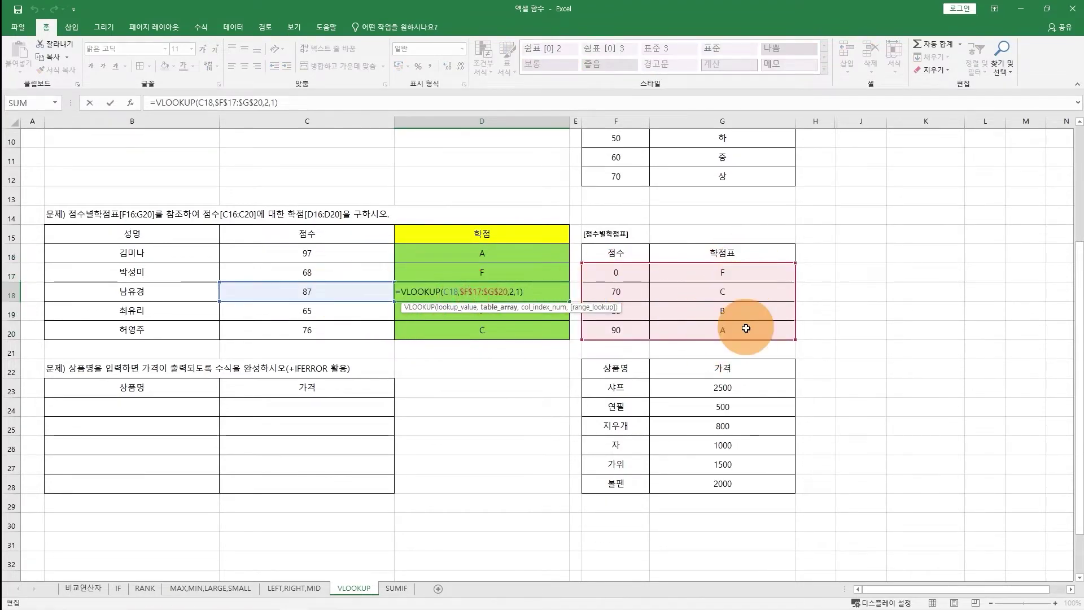
pyautogui.press('Escape')
# Start a VLOOKUP formula in C24 with B24 as the lookup value and the absolute range $F$23:$G$28 as the table
pyautogui.click(305, 398)
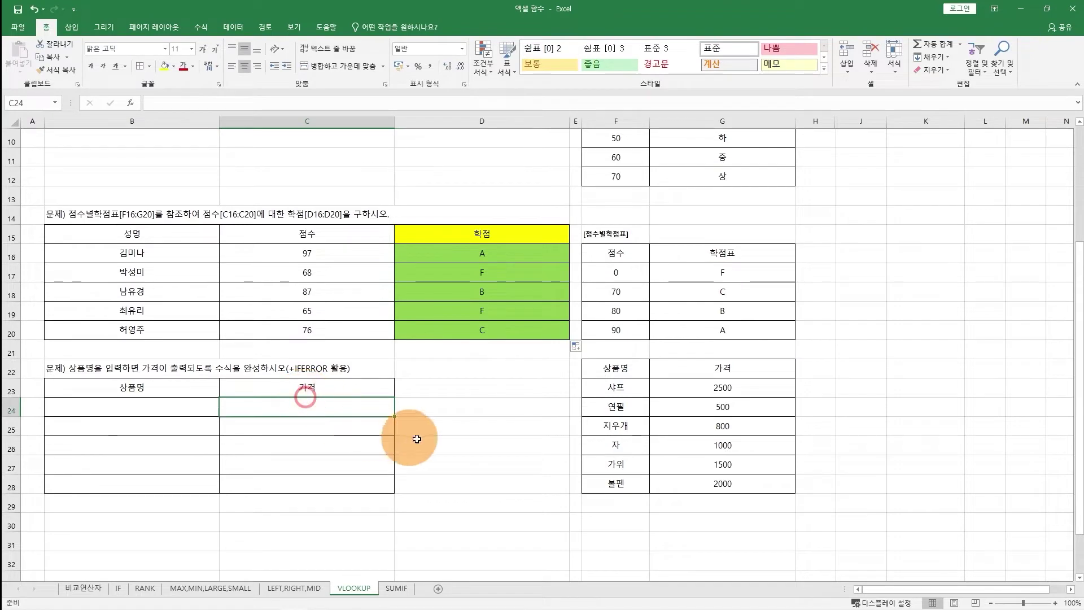
pyautogui.write('=vlookup(')
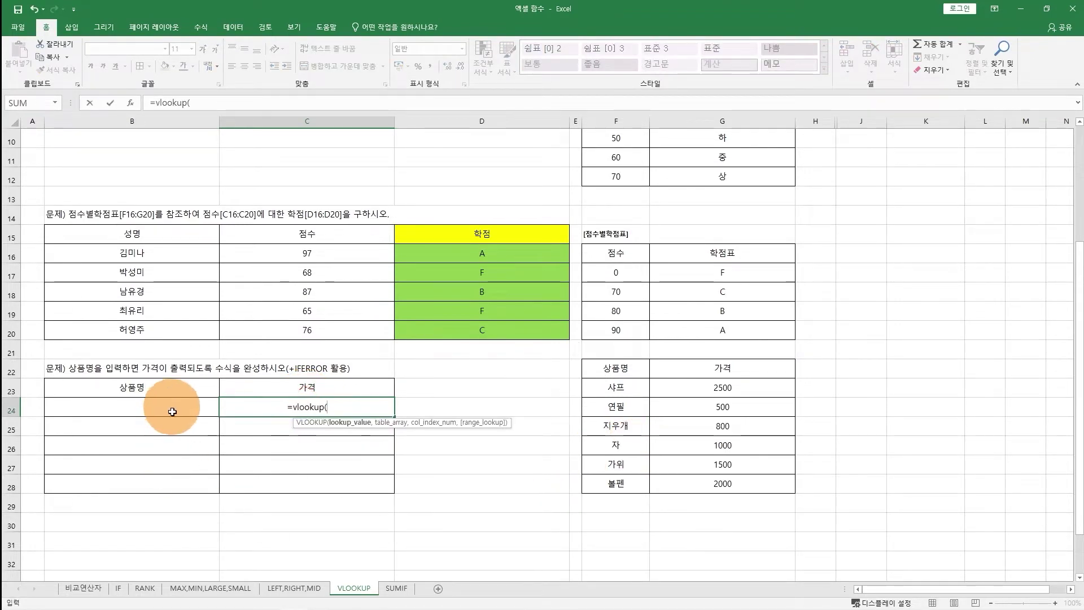
pyautogui.click(148, 410)
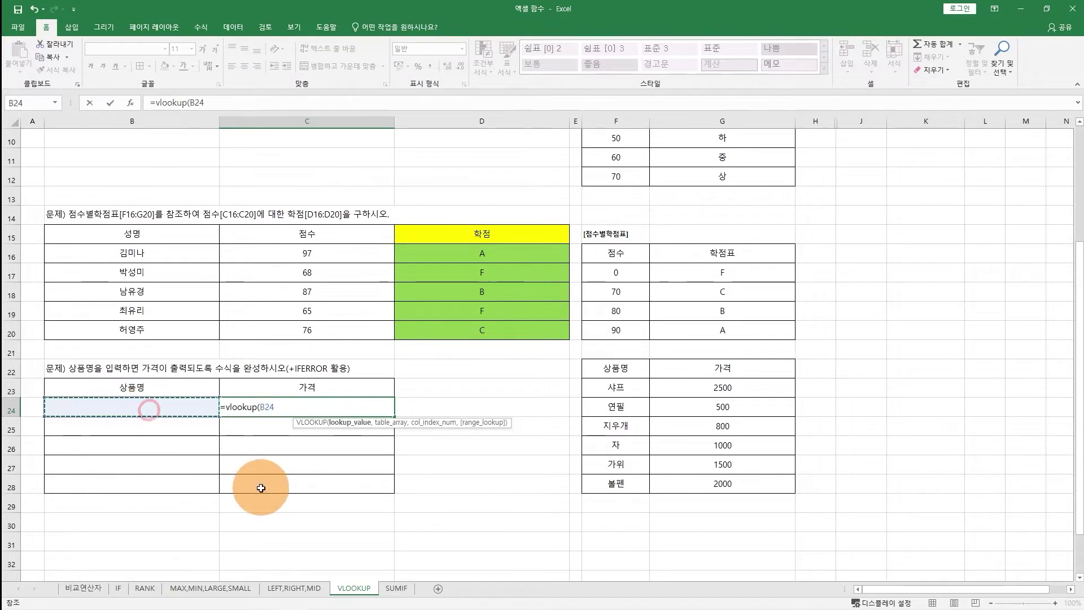
pyautogui.write(',')
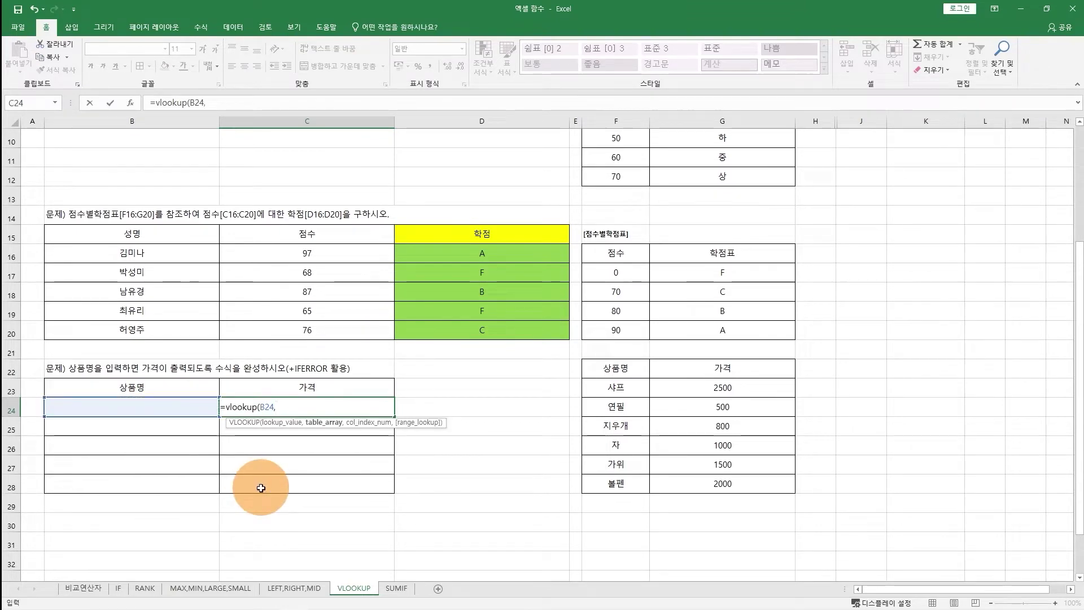
pyautogui.moveTo(620, 386); pyautogui.dragTo(715, 488)
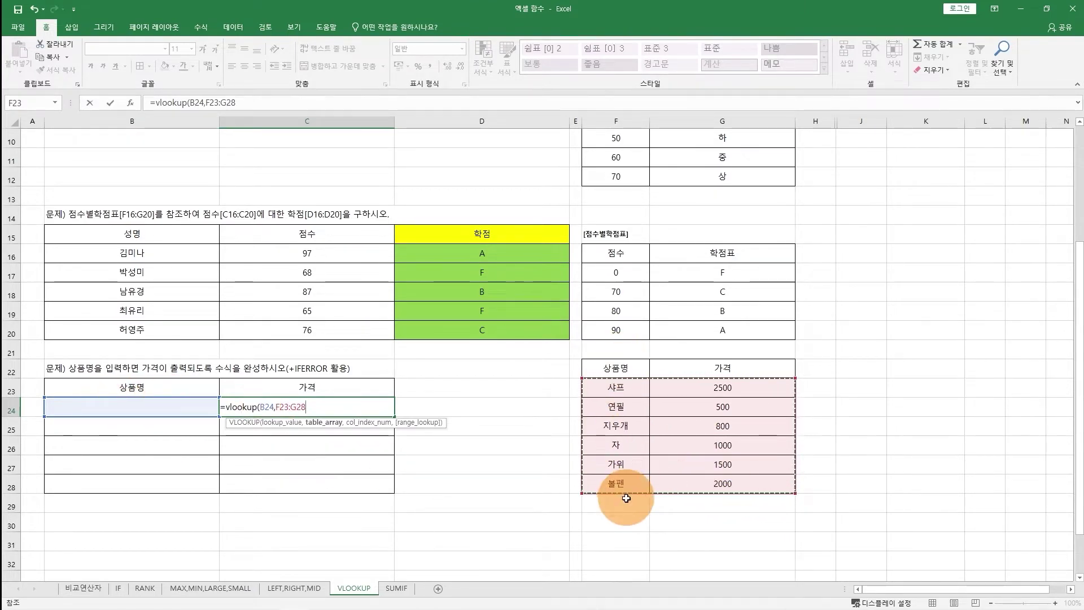
pyautogui.press('F4')
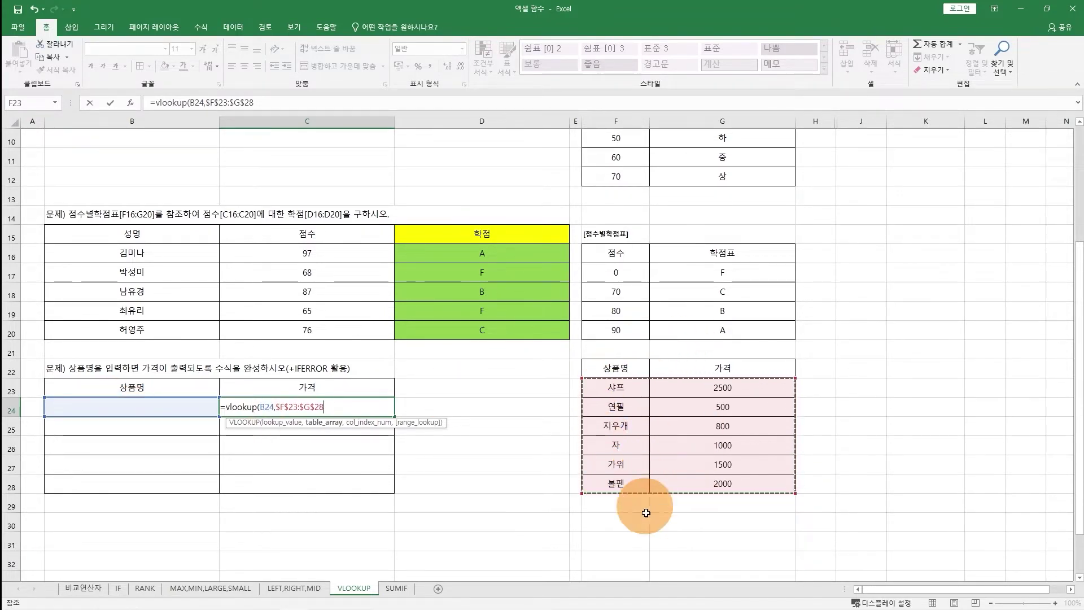
# Complete the C24 formula with column index 2 and exact match 0, and fill it down to C28
pyautogui.write(',')
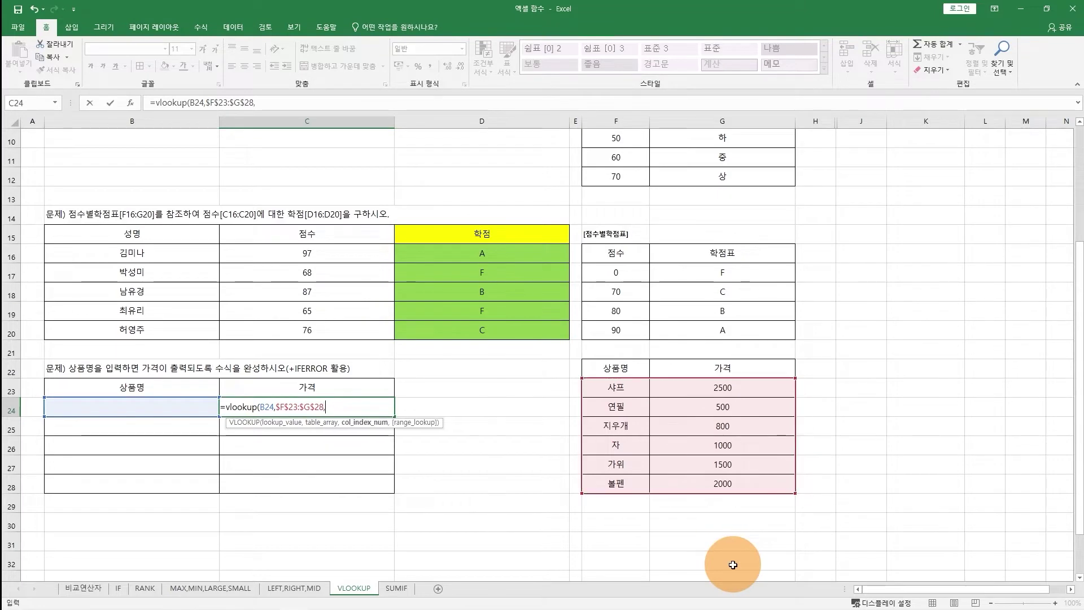
pyautogui.write('2')
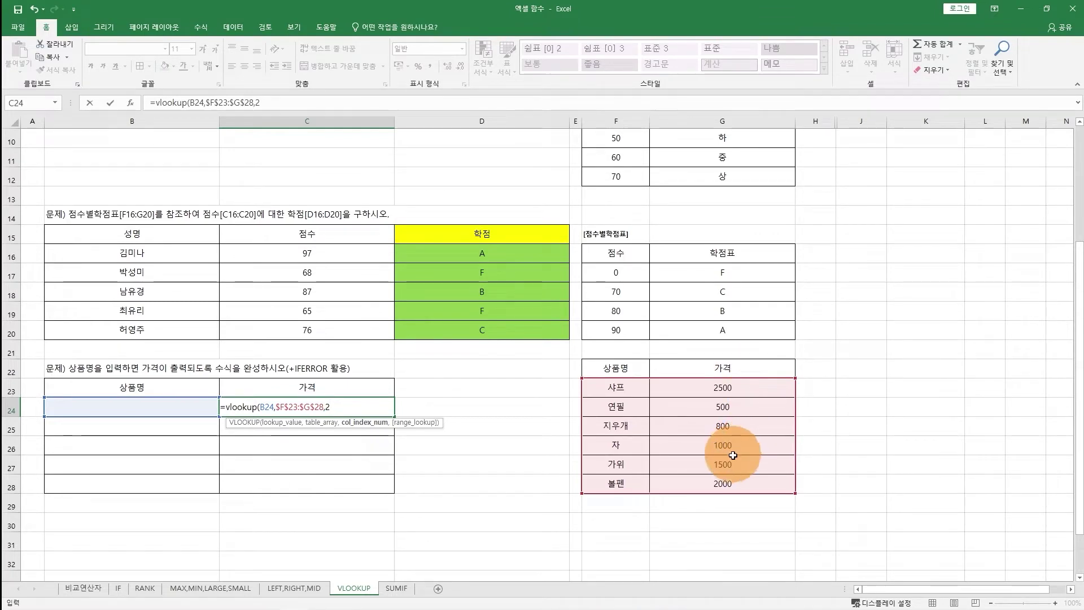
pyautogui.write(',')
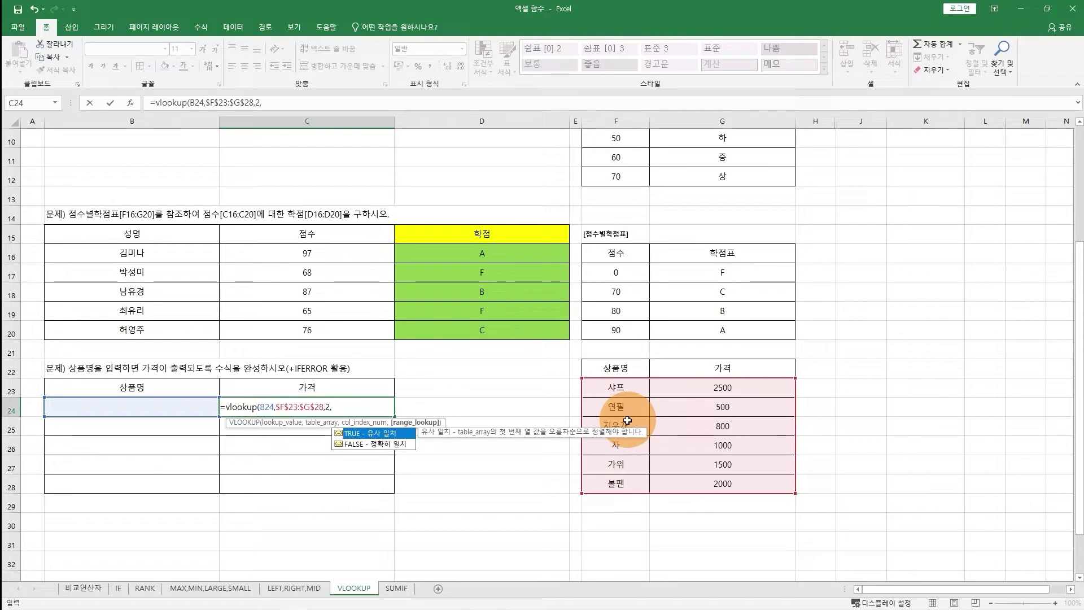
pyautogui.write('0)')
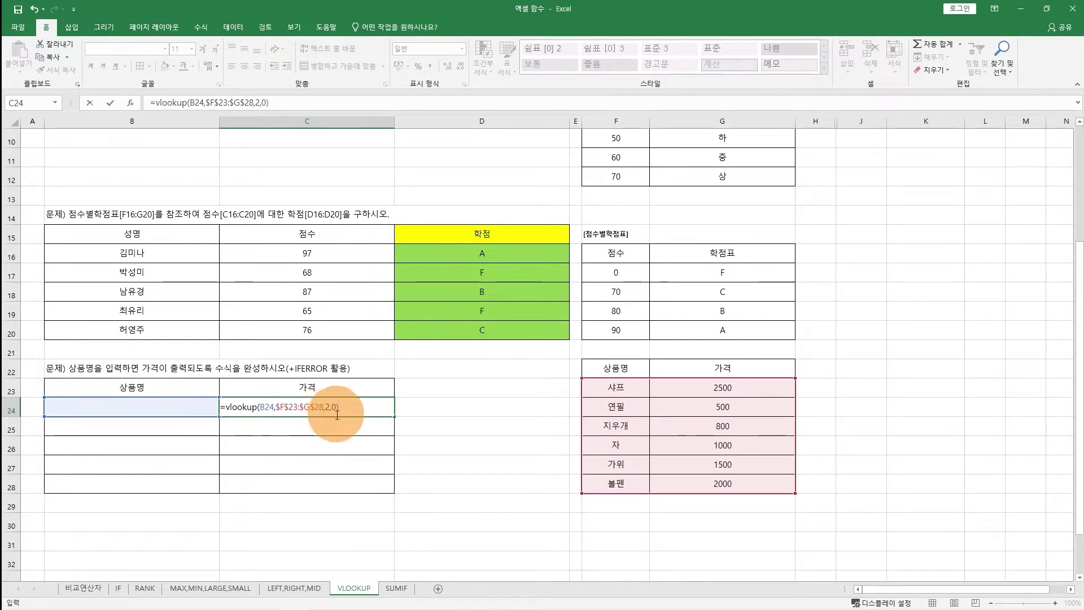
pyautogui.press('Return')
pyautogui.click(375, 407)
pyautogui.moveTo(395, 418); pyautogui.dragTo(389, 490)
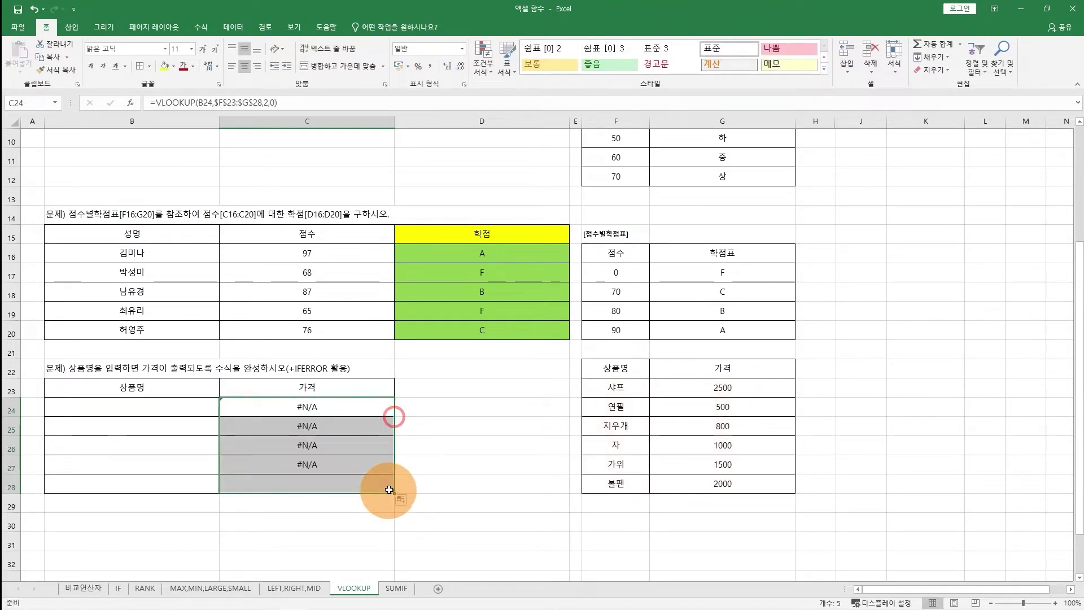
# Enter the product name 연필 in B24 and review the price lookup formula in C24
pyautogui.click(195, 412)
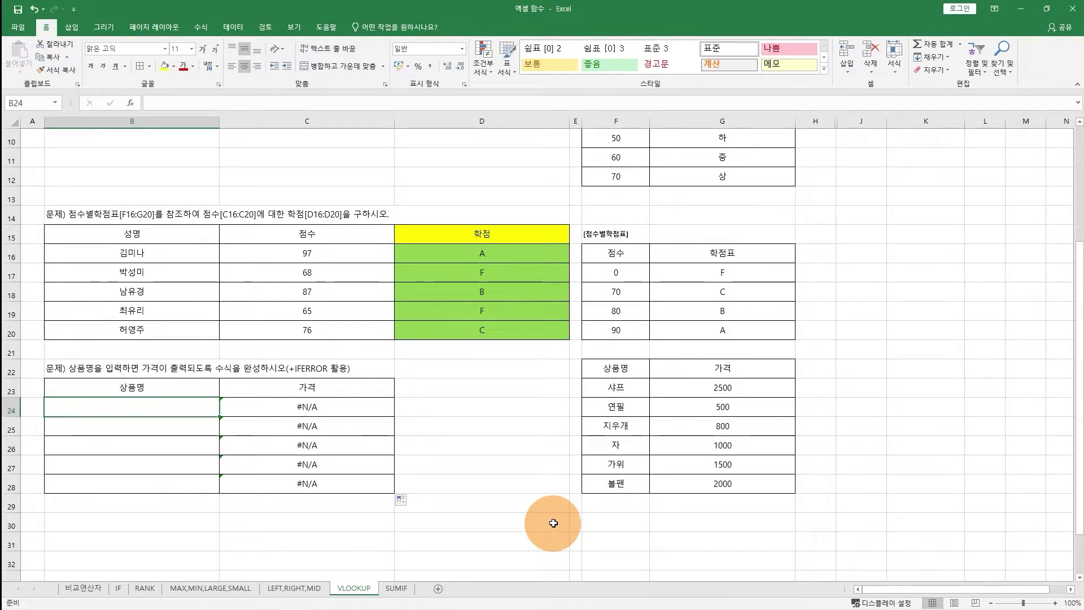
pyautogui.write('d')
pyautogui.write('연피')
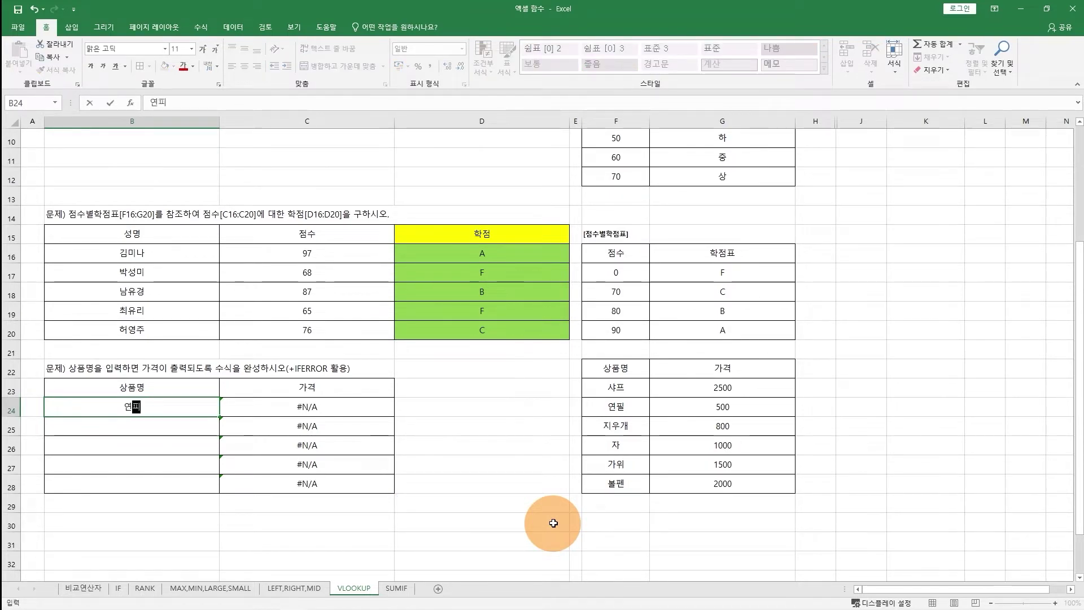
pyautogui.press('Return')
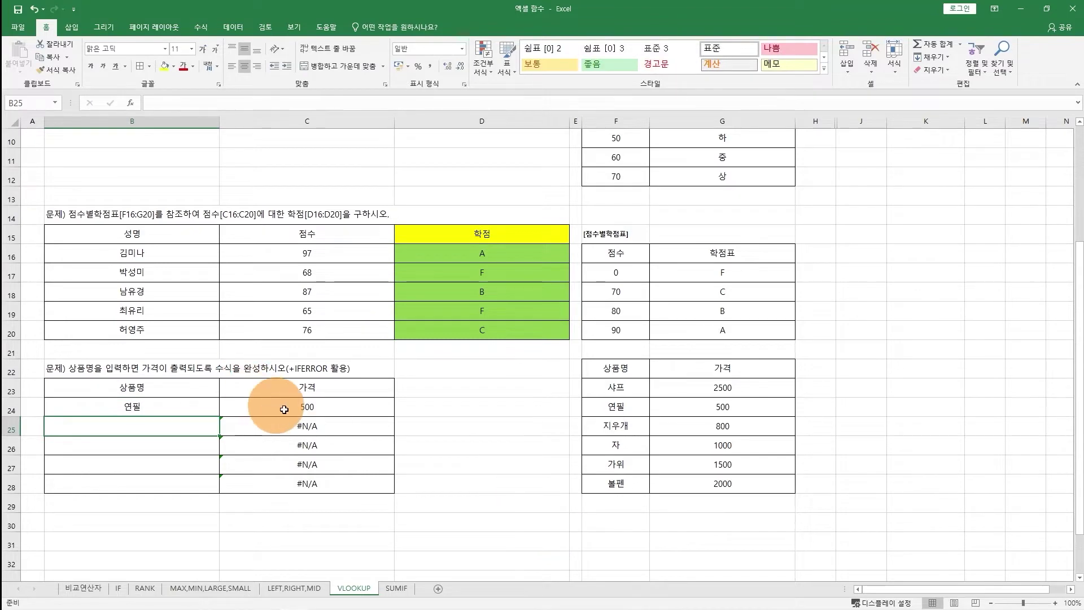
pyautogui.doubleClick(310, 408)
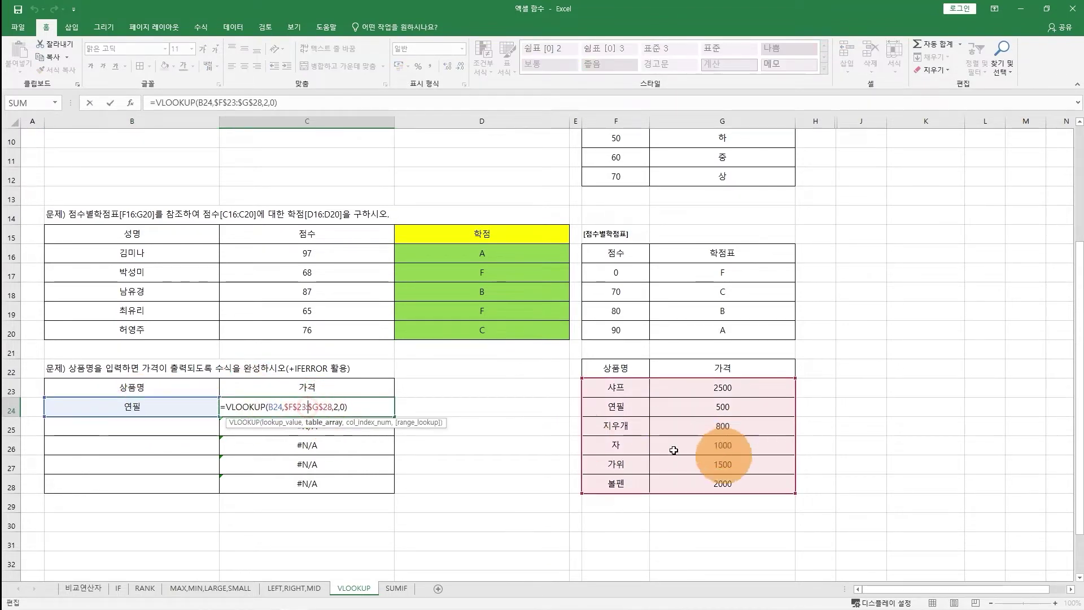
pyautogui.press('Return')
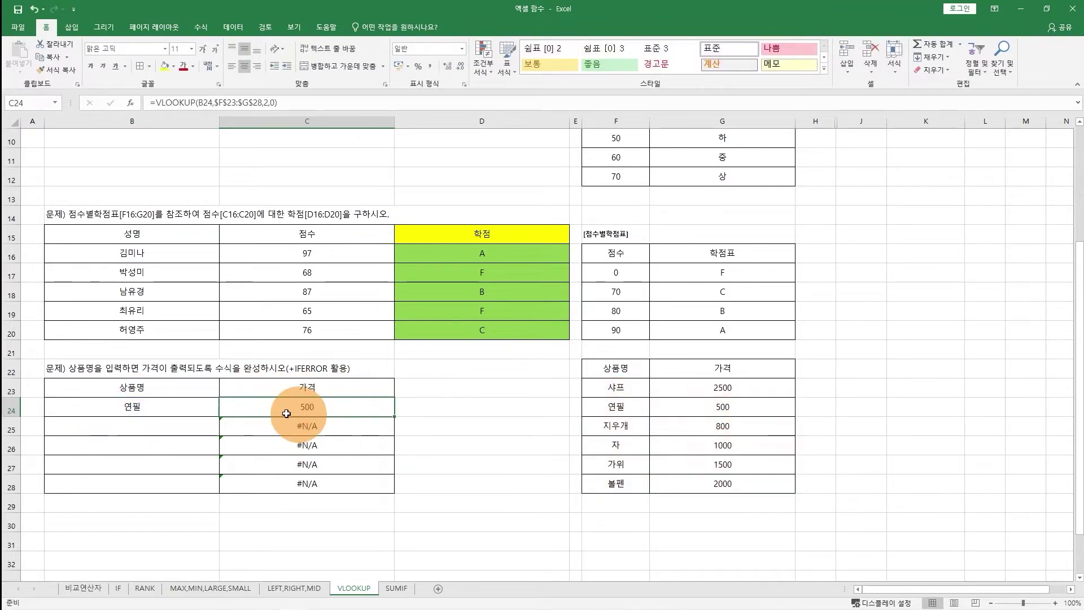
# Enter the product names 지우개 in B26 and 가위 in B27
pyautogui.click(190, 444)
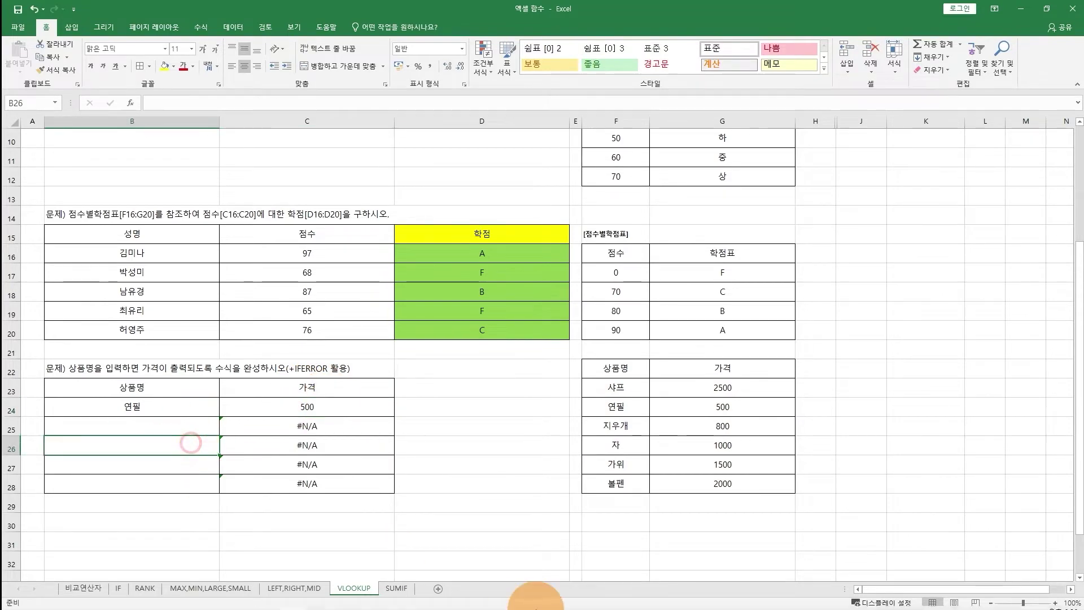
pyautogui.write('지우개')
pyautogui.press('Return')
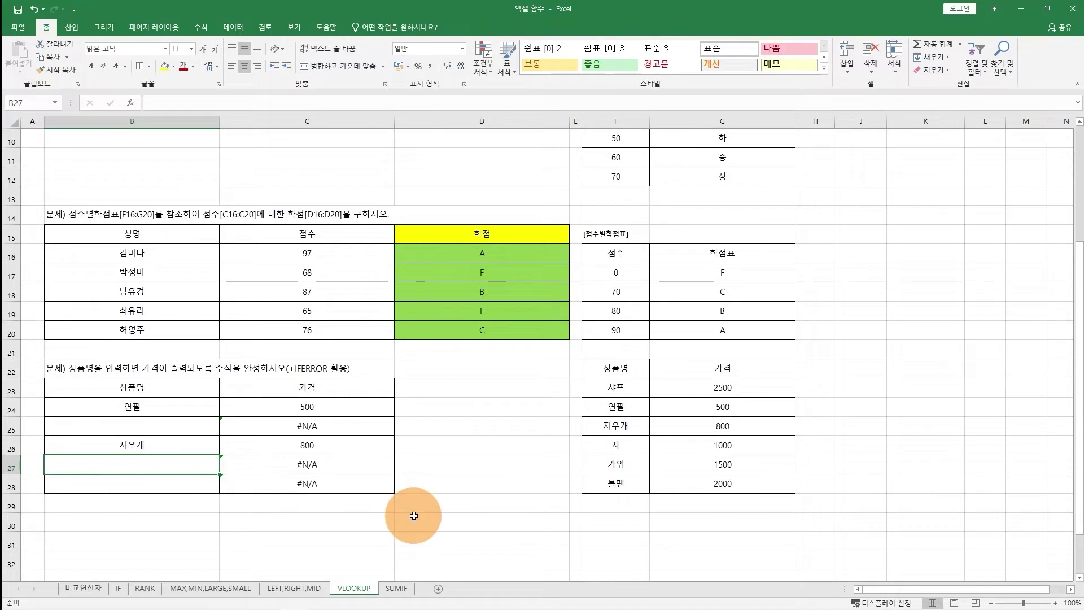
pyautogui.write('ㄱ')
pyautogui.write('위')
pyautogui.press('Return')
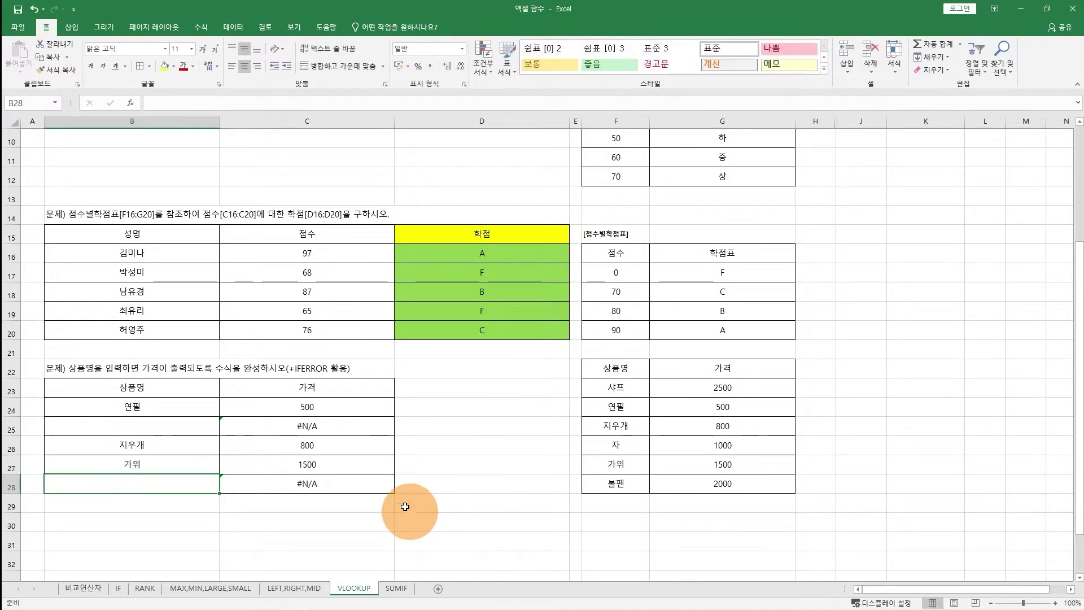
# Wrap the VLOOKUP in C24 in IFERROR with "오류났어요~~" as the error value and fill it down to C28
pyautogui.click(325, 425)
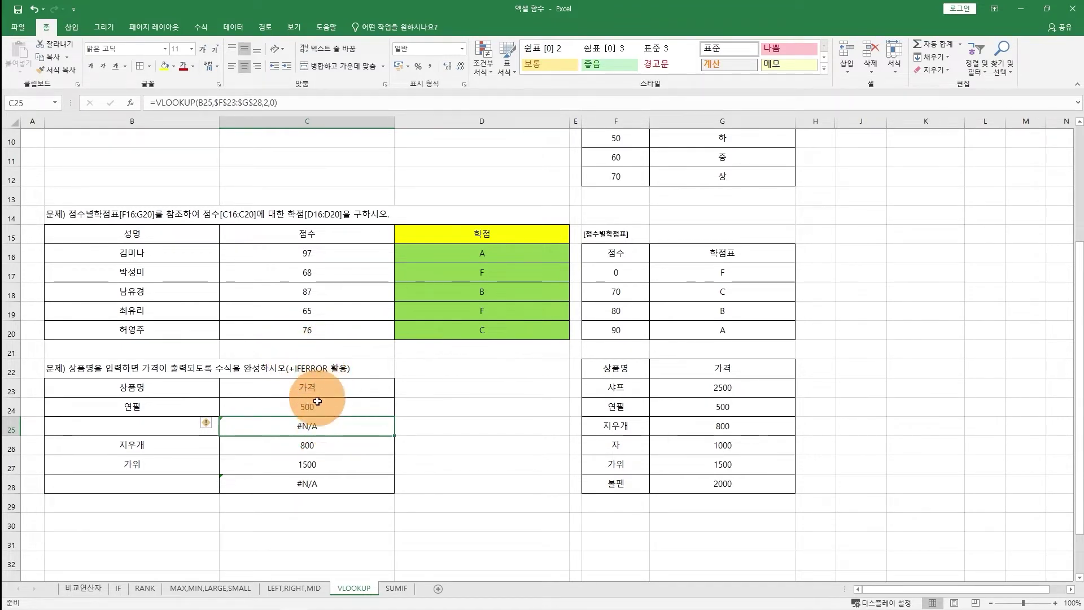
pyautogui.doubleClick(316, 405)
pyautogui.click(228, 404)
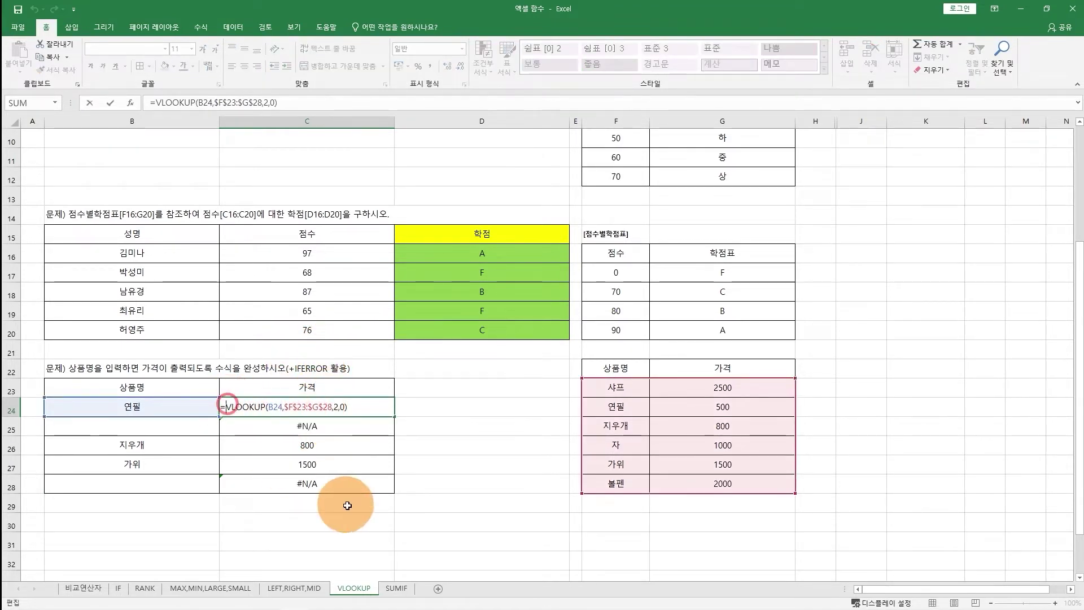
pyautogui.write('ㅑㄹife')
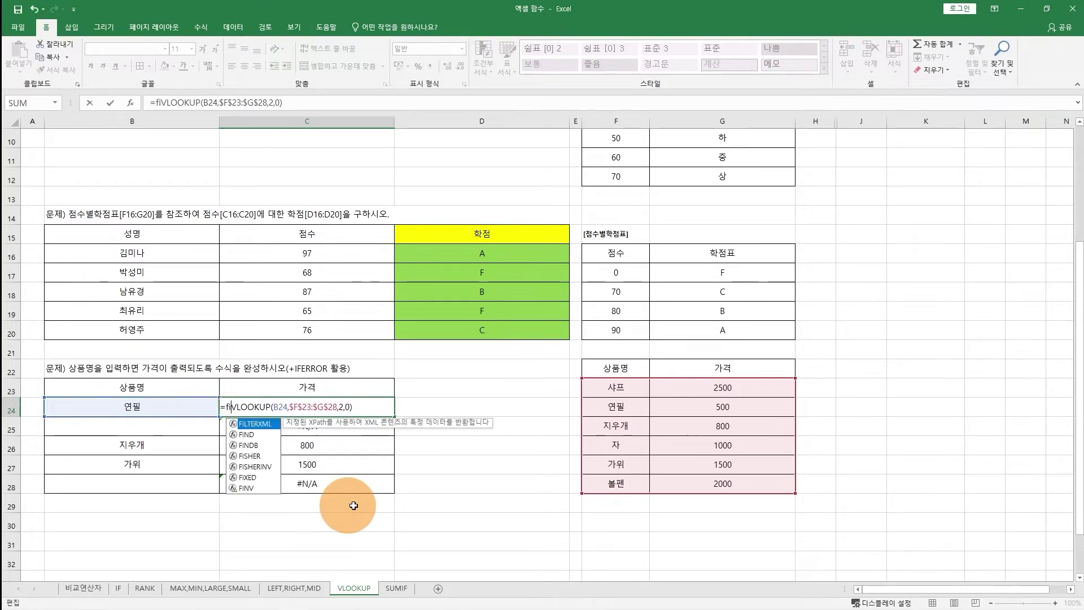
pyautogui.write('rror(')
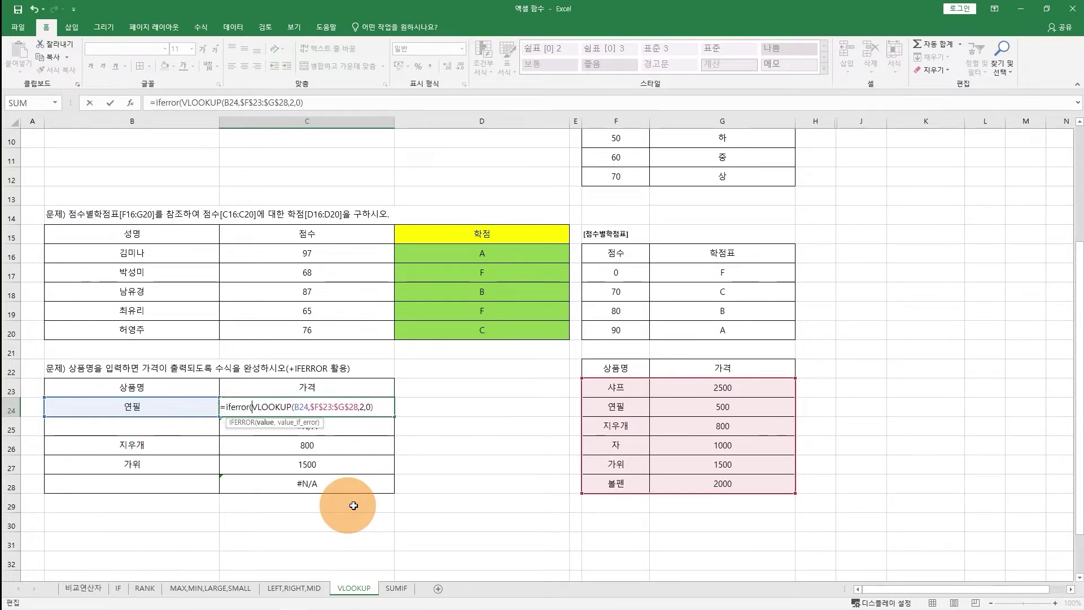
pyautogui.click(386, 412)
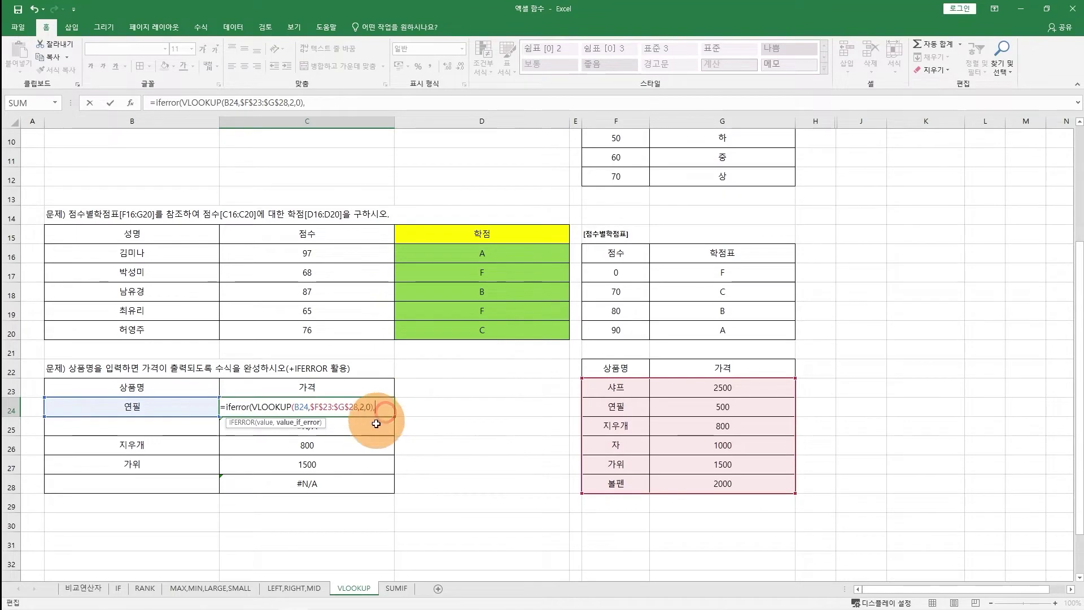
pyautogui.write(',')
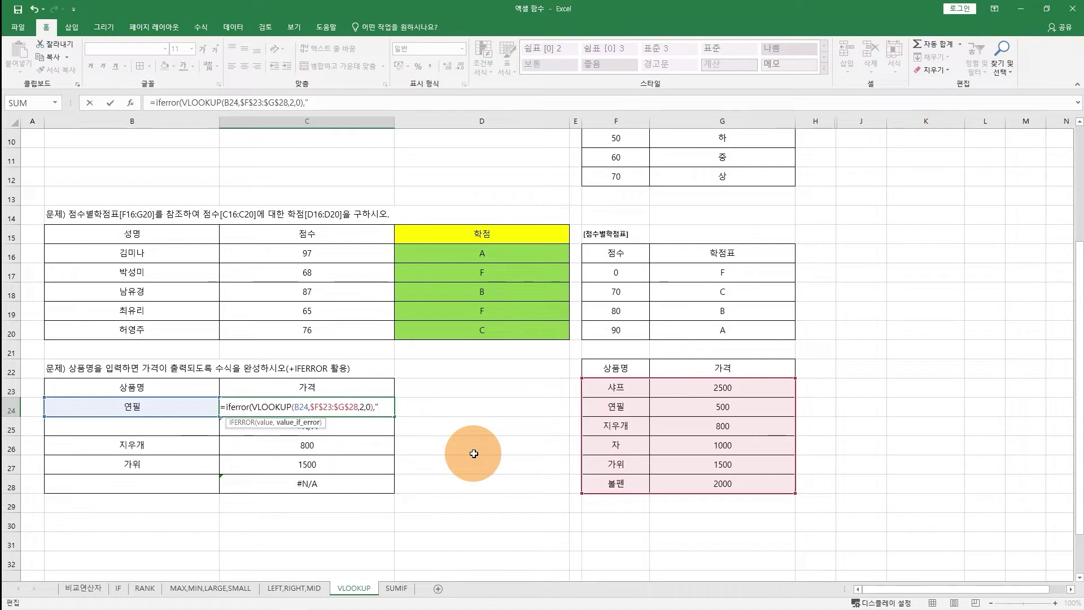
pyautogui.write('류났어요~~')
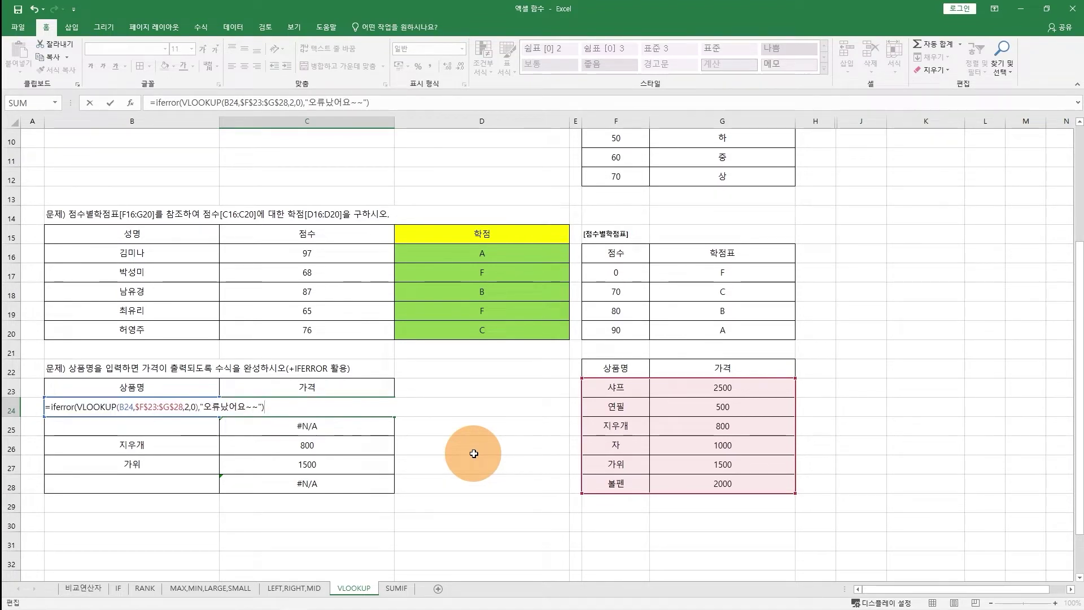
pyautogui.hotkey('ctrl', 'Return')
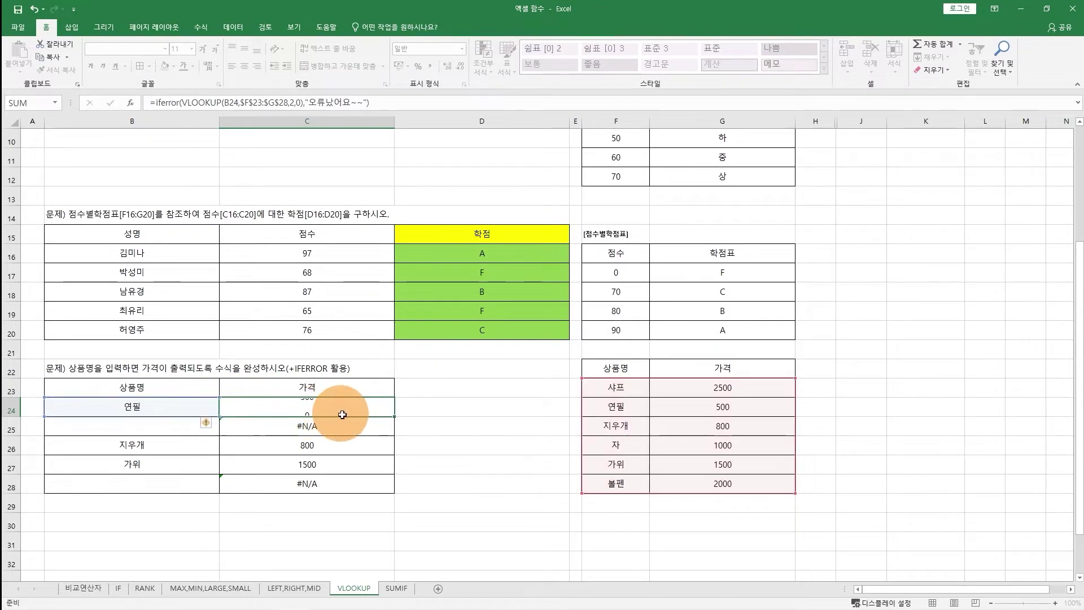
pyautogui.moveTo(393, 416); pyautogui.dragTo(390, 495)
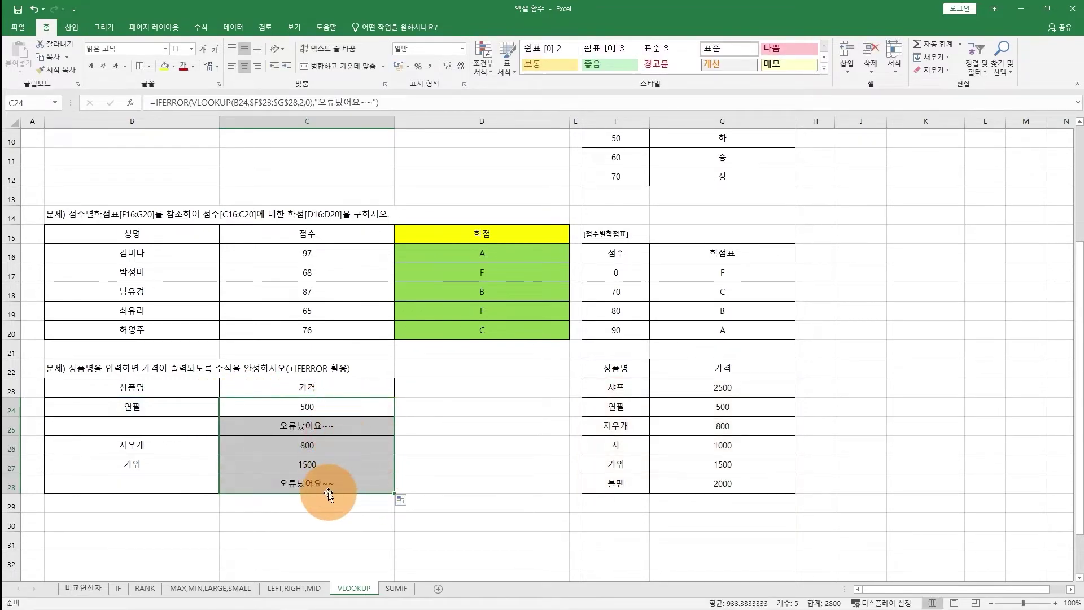
# Change the IFERROR error value in C24 to an empty string "" and fill the formula down to C28
pyautogui.doubleClick(342, 407)
pyautogui.moveTo(269, 407); pyautogui.dragTo(211, 402)
pyautogui.press('BackSpace')
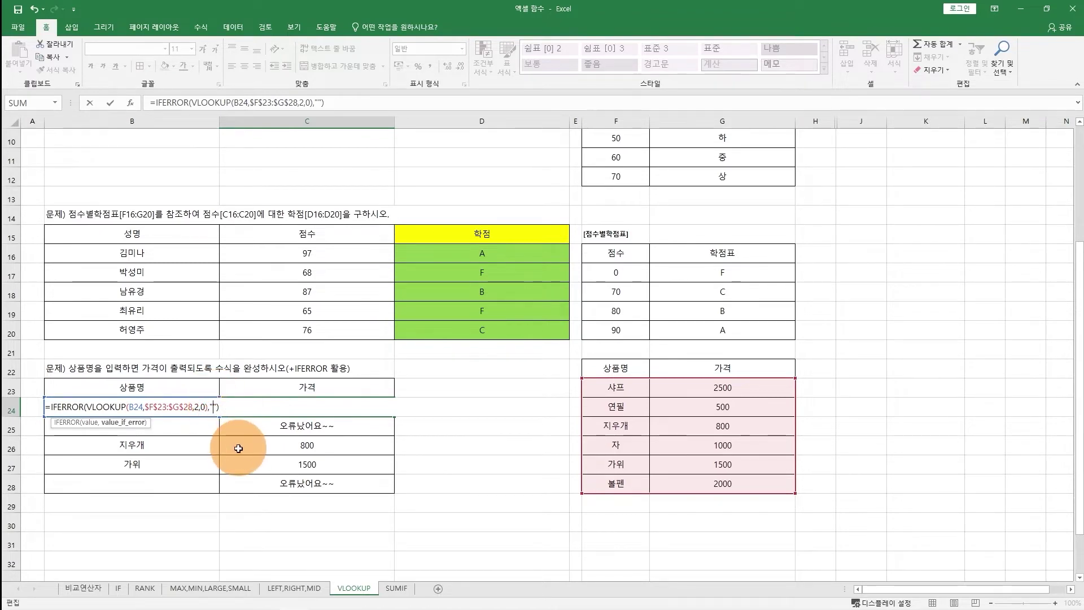
pyautogui.press('Return')
pyautogui.click(309, 404)
pyautogui.moveTo(393, 418); pyautogui.dragTo(378, 491)
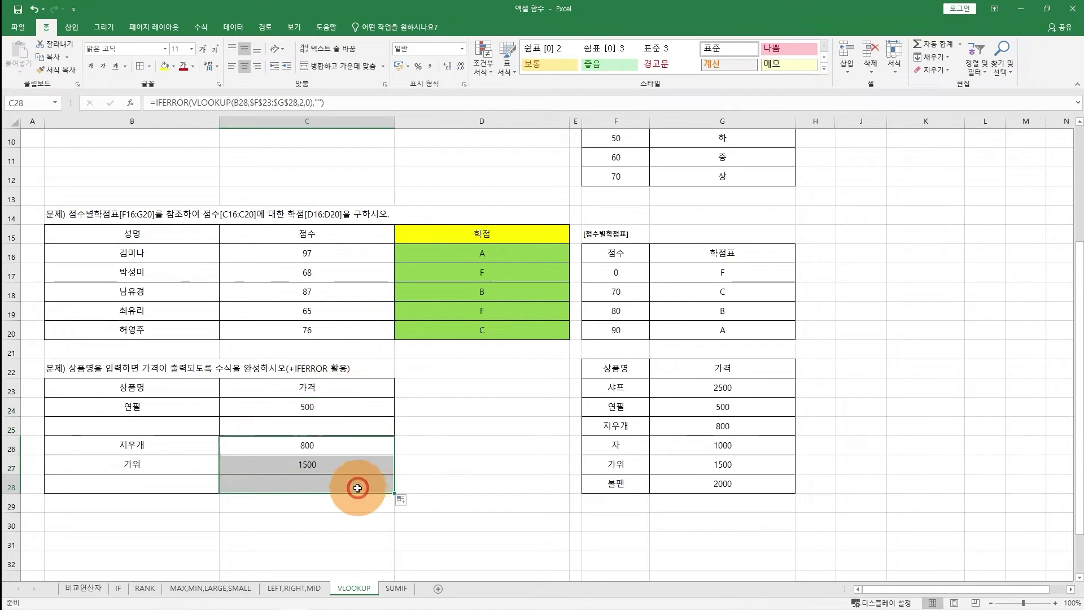
# Enter the product name 샤프 in B25 and review the price formulas in C25 and C28
pyautogui.click(190, 425)
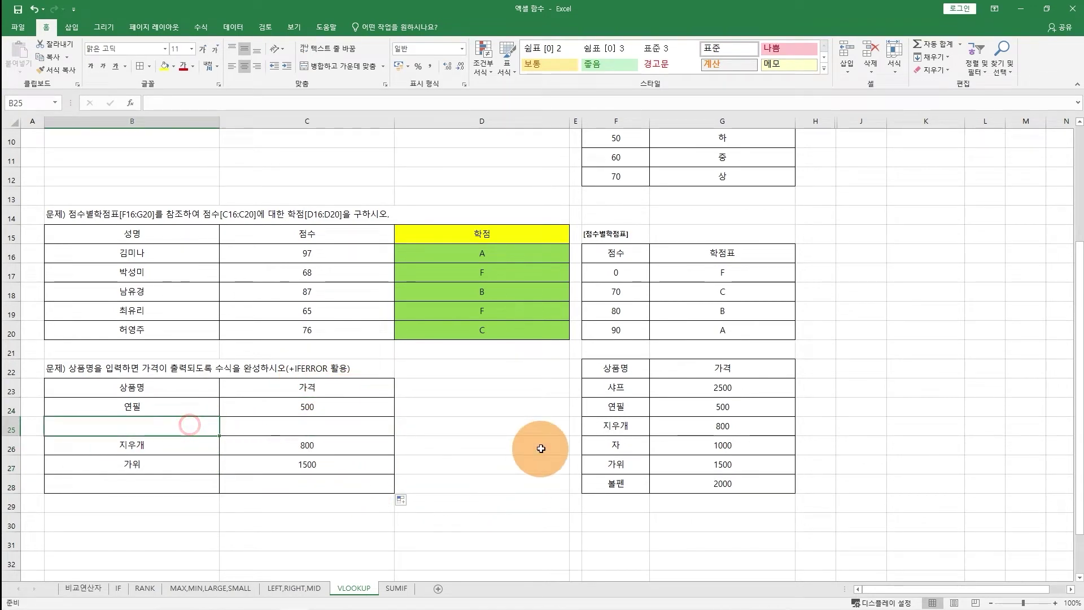
pyautogui.write('샤')
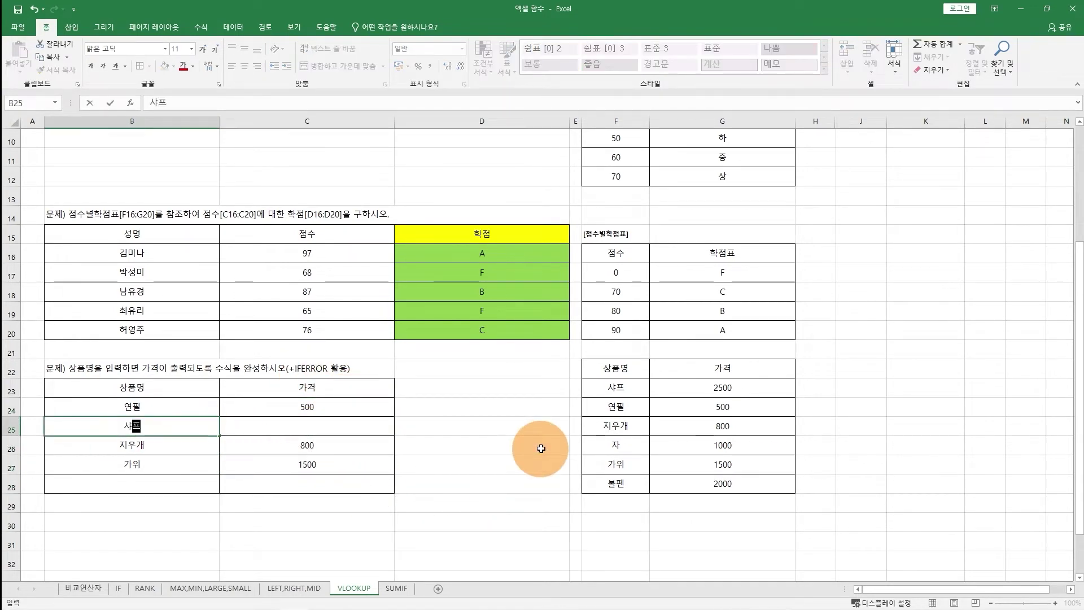
pyautogui.write('프')
pyautogui.press('Return')
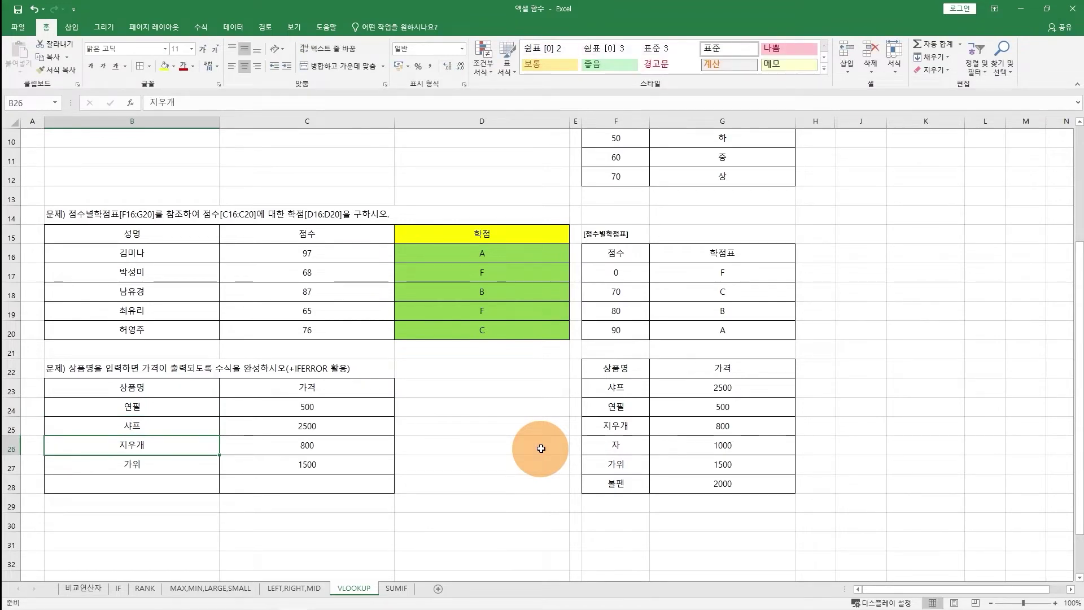
pyautogui.doubleClick(339, 429)
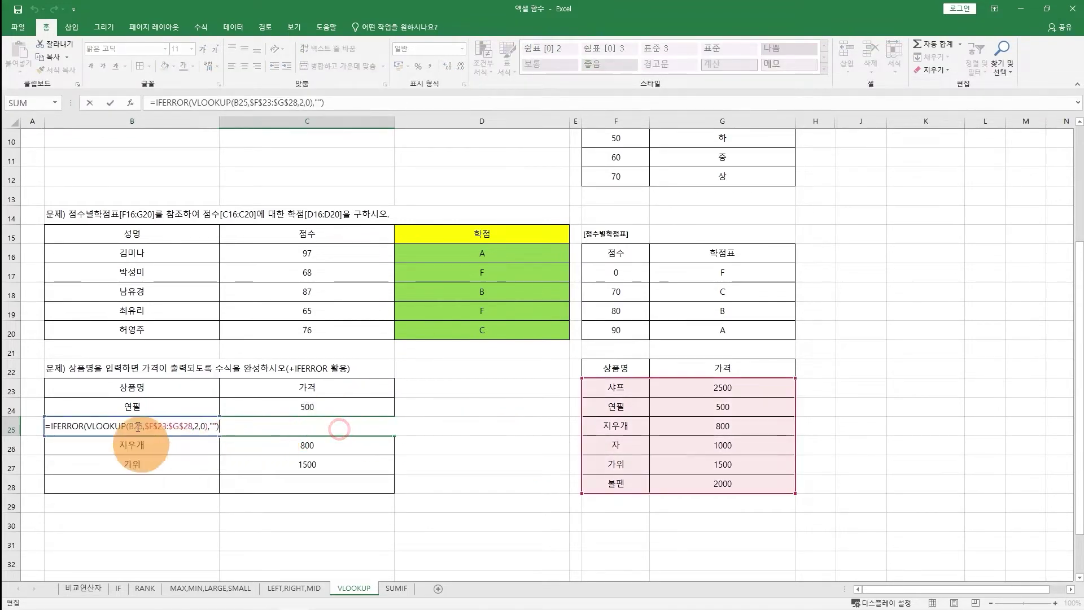
pyautogui.press('Escape')
pyautogui.click(441, 477)
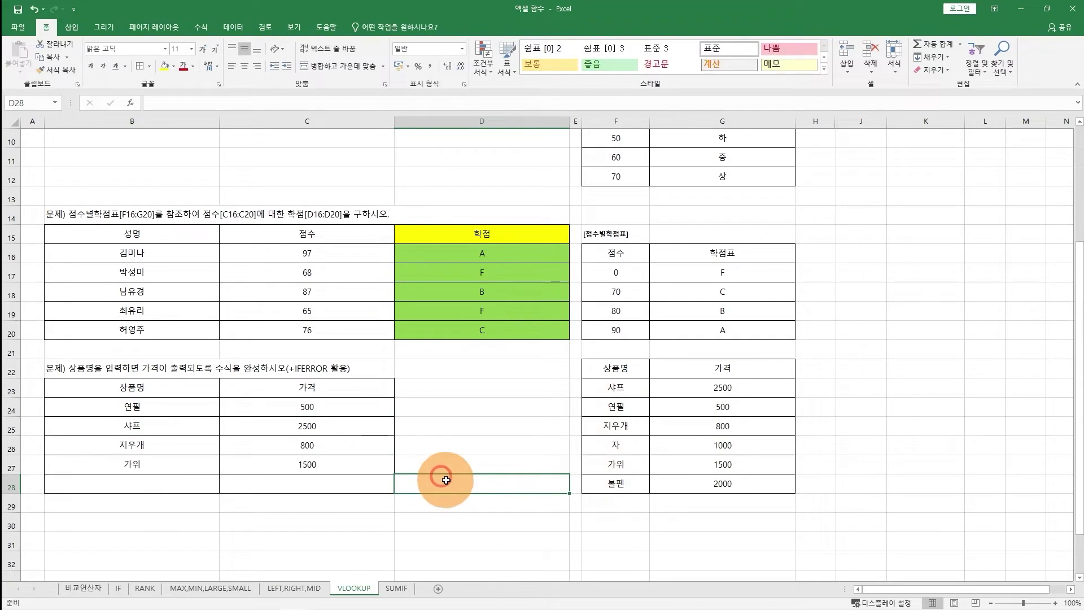
pyautogui.click(347, 488)
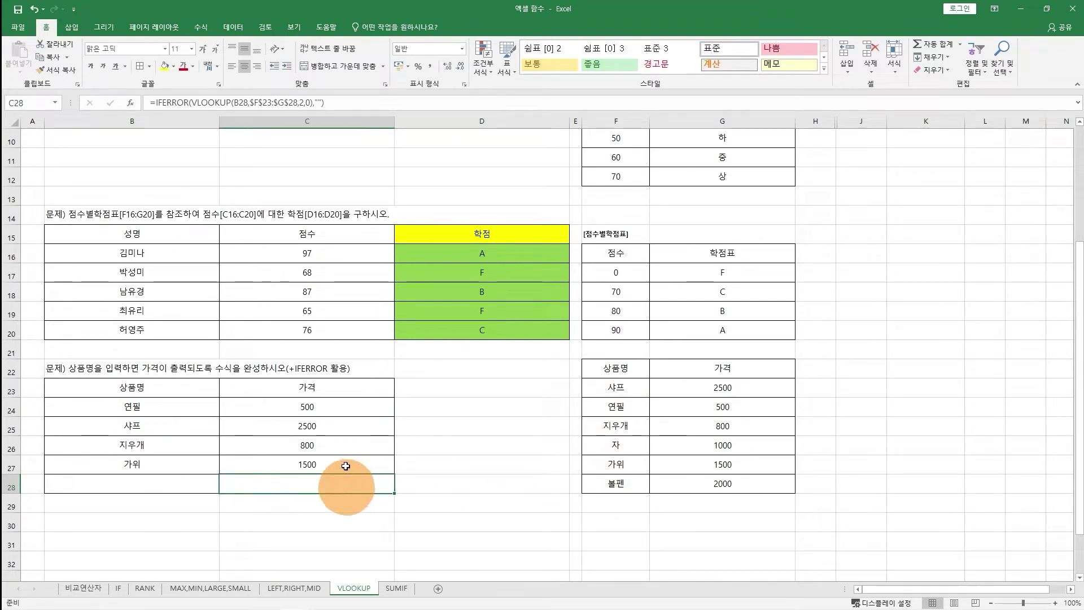
# Switch to the SUMIF sheet and look over the 1급 개수 cell G6 and the problem 1 heading
pyautogui.click(395, 588)
pyautogui.click(523, 219)
pyautogui.click(523, 227)
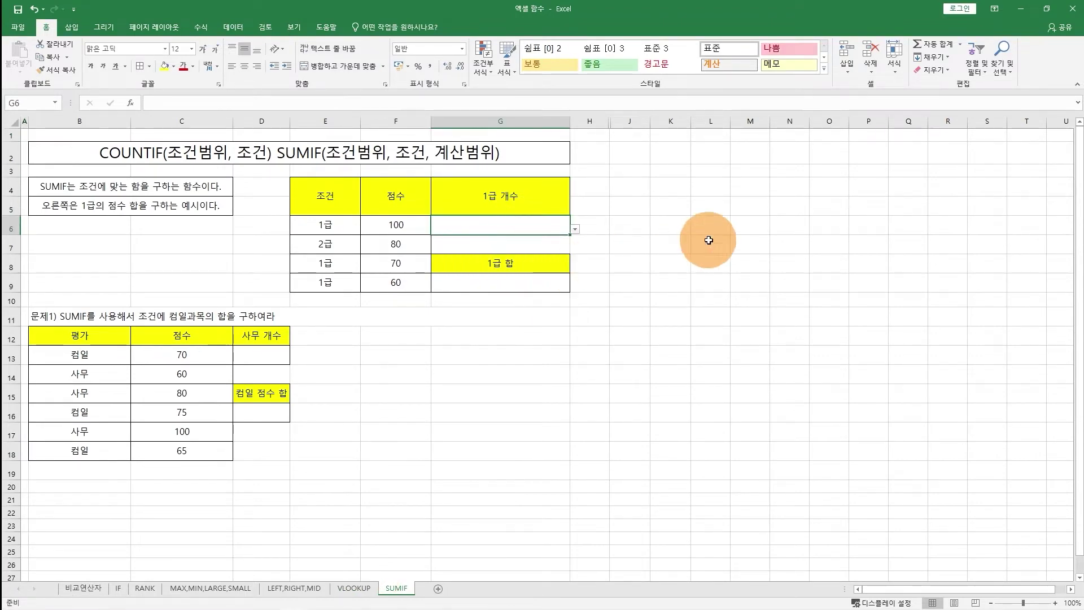
pyautogui.click(493, 319)
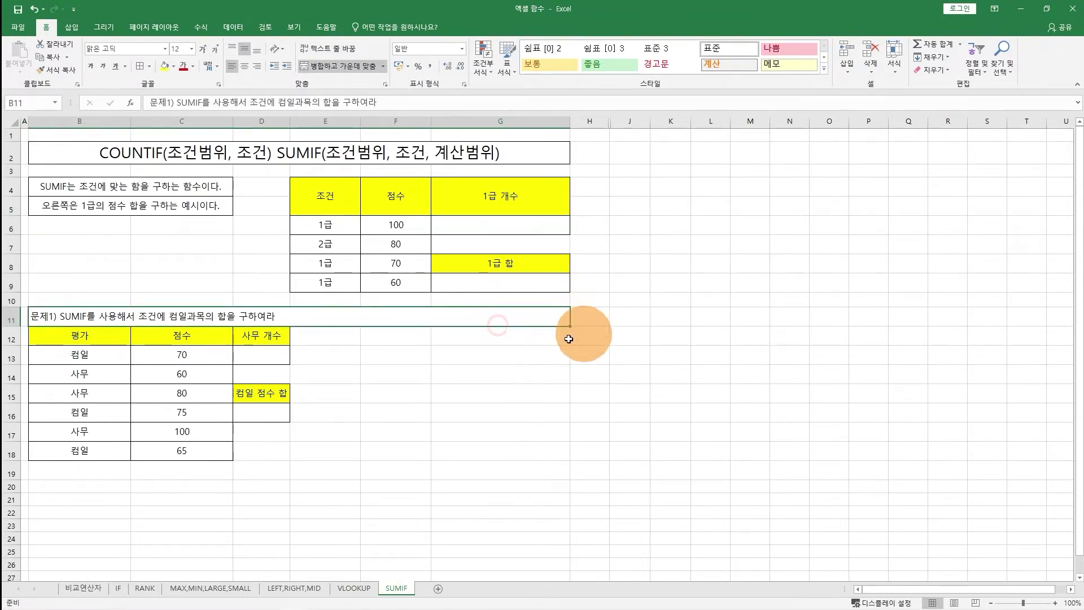
# Enter a COUNT formula over the range E4:F7 in the empty cell G13
pyautogui.click(518, 343)
pyautogui.click(520, 358)
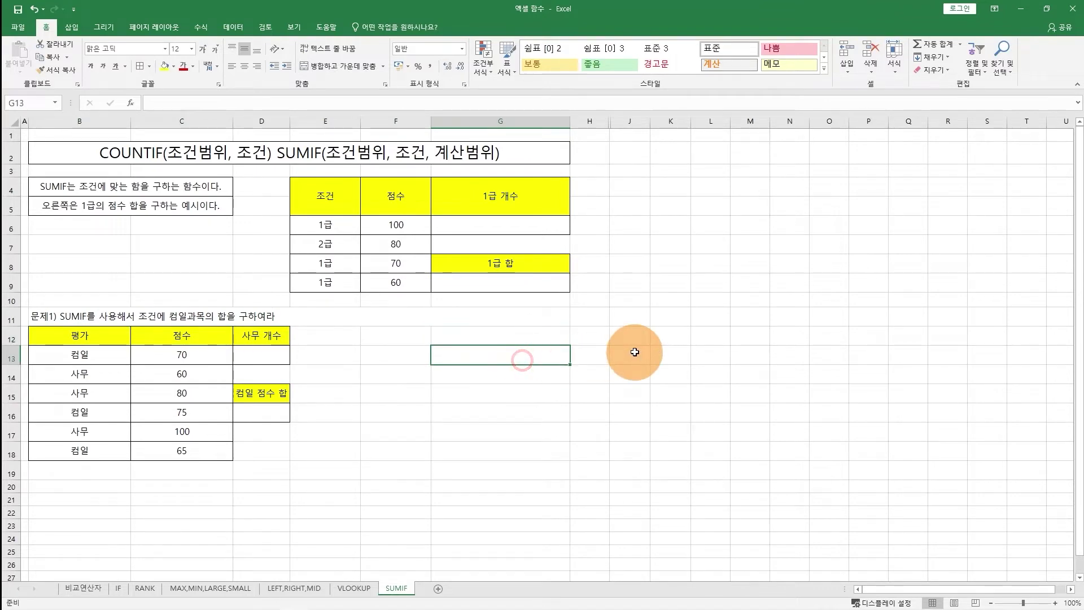
pyautogui.write('=채ㅕ')
pyautogui.press('BackSpace')
pyautogui.press('BackSpace')
pyautogui.press('Hangul')
pyautogui.write('count(')
pyautogui.moveTo(310, 190); pyautogui.dragTo(395, 244)
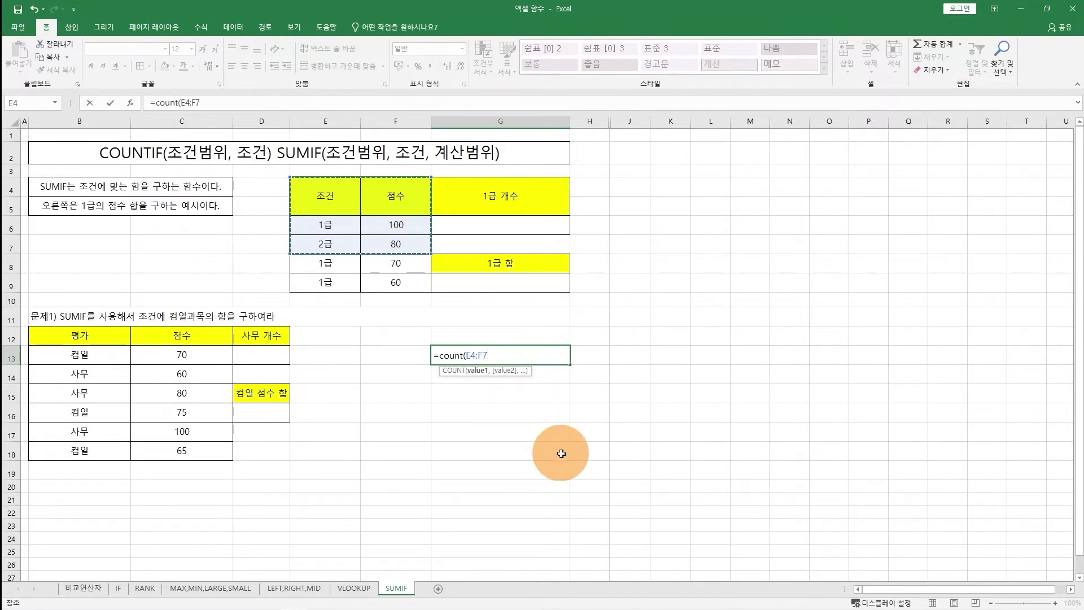
pyautogui.press('Return')
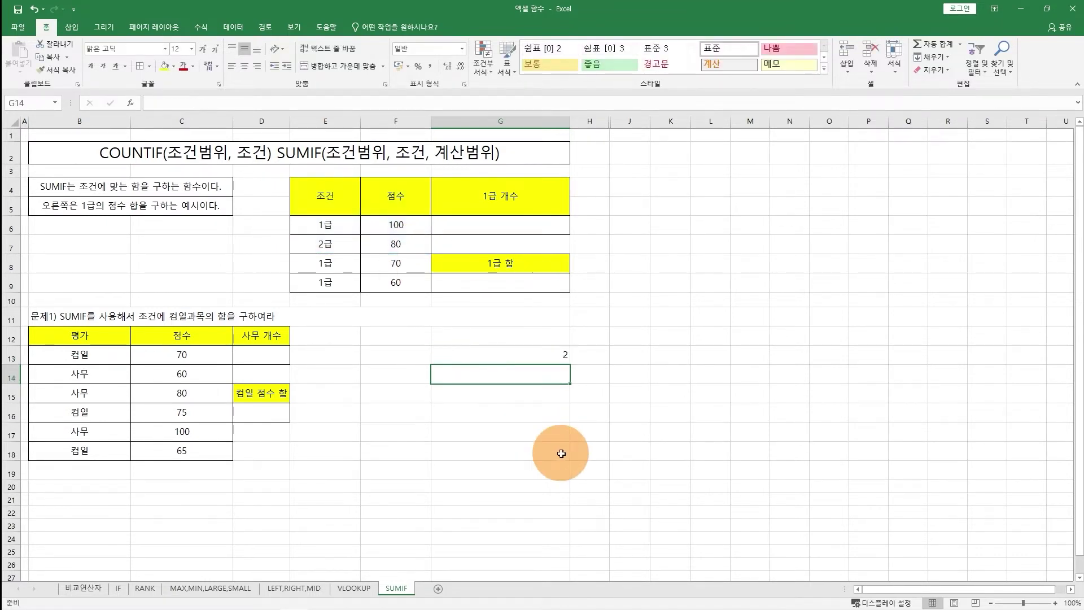
# Choose the example formula =COUNTIF(E6:E9,E6) for the 1급 개수 cell G6
pyautogui.doubleClick(511, 227)
pyautogui.click(575, 229)
pyautogui.click(553, 239)
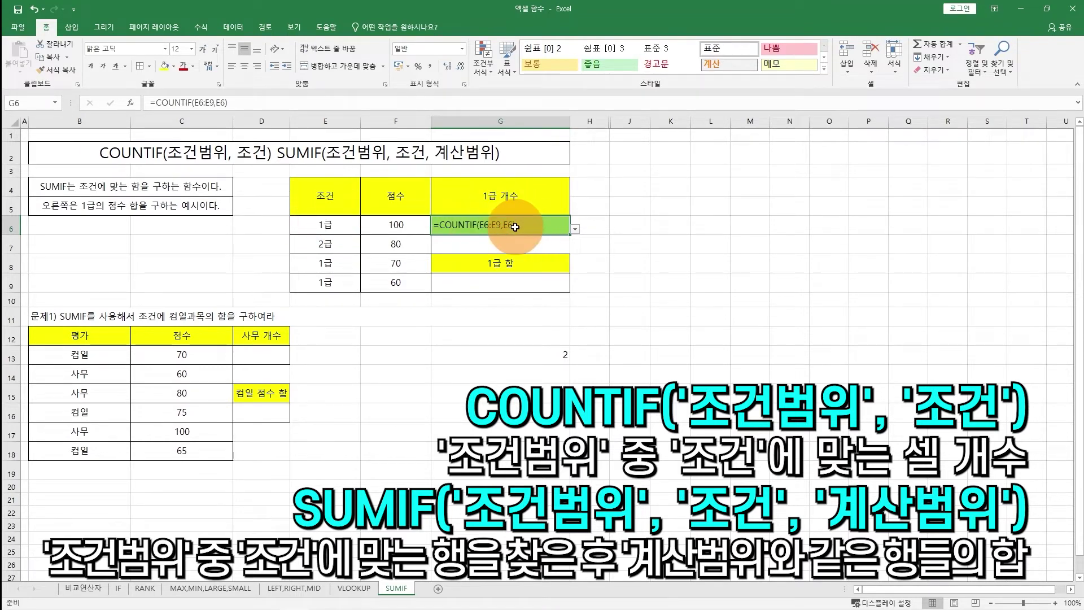
# Count the 사무 entries in D13 with COUNTIF, using range B13:B18 and criterion B14
pyautogui.click(270, 358)
pyautogui.write('=')
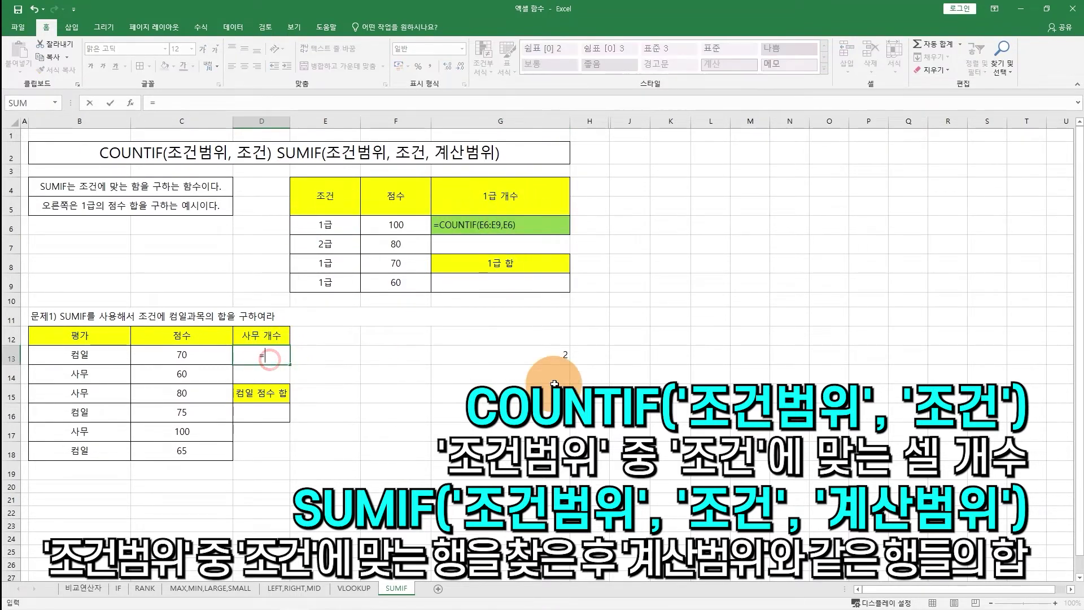
pyautogui.write('countif(')
pyautogui.moveTo(89, 362); pyautogui.dragTo(85, 452)
pyautogui.write(',')
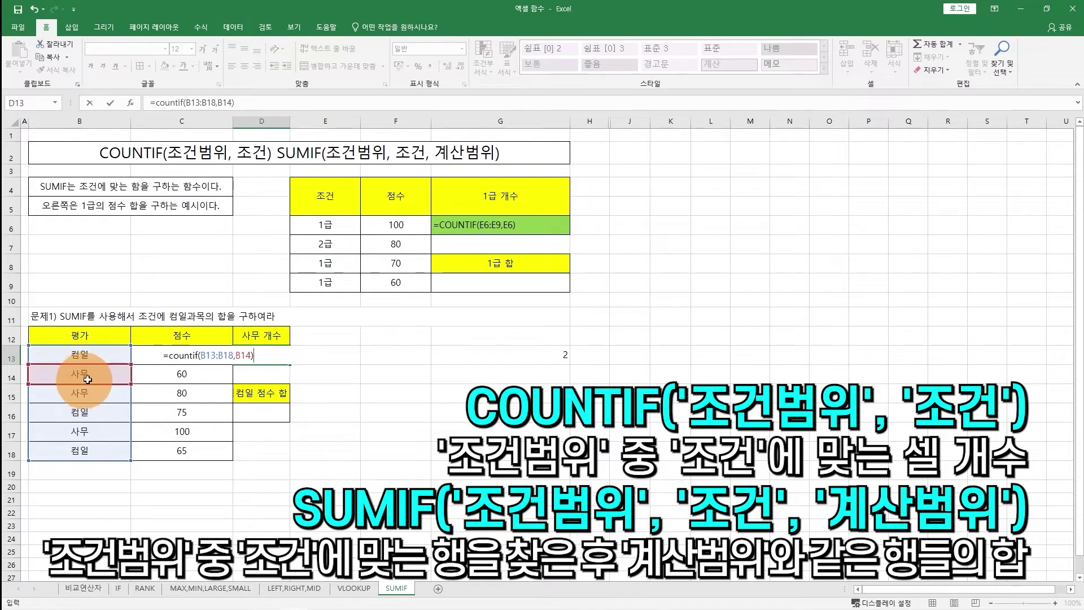
pyautogui.press('Return')
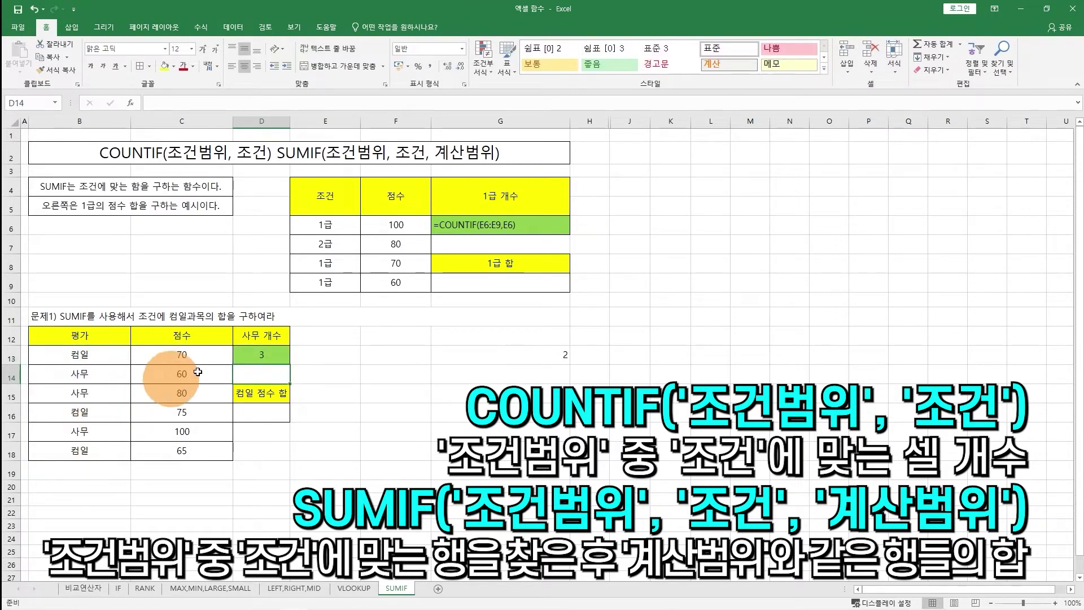
pyautogui.click(276, 361)
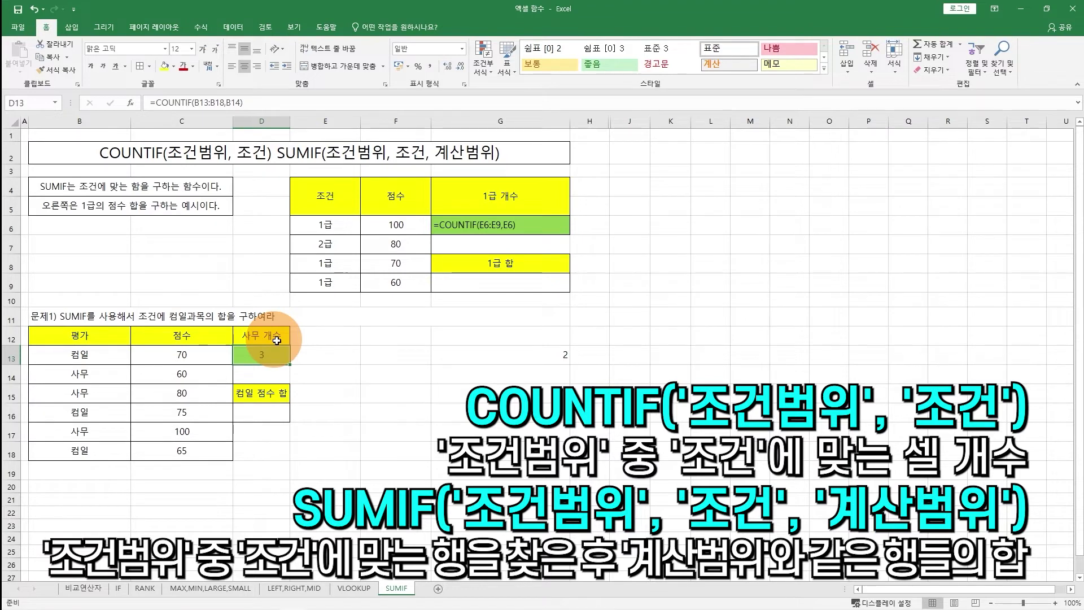
pyautogui.click(268, 411)
pyautogui.write('=')
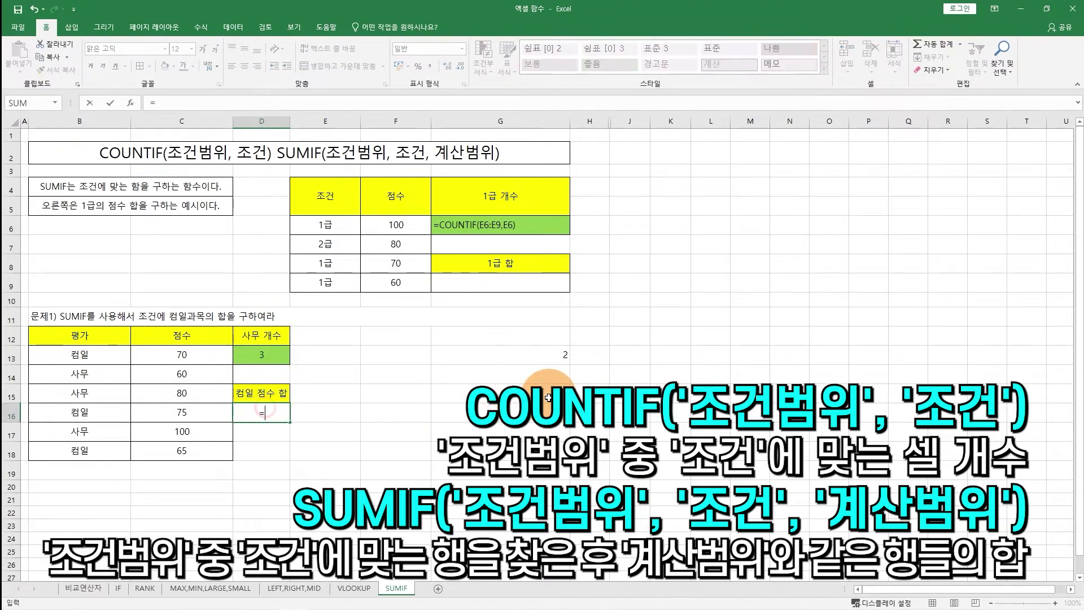
pyautogui.press('Escape')
# Choose the example formula =SUMIF(E6:E9,E6,F6:F9) for the 1급 합 cell G9
pyautogui.click(560, 290)
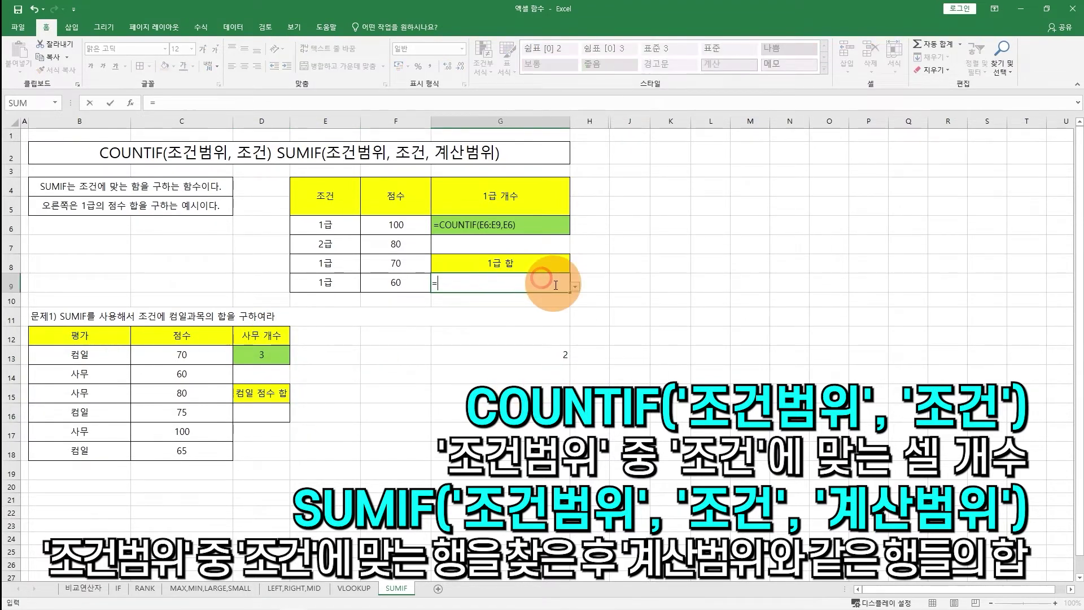
pyautogui.click(575, 286)
pyautogui.click(563, 297)
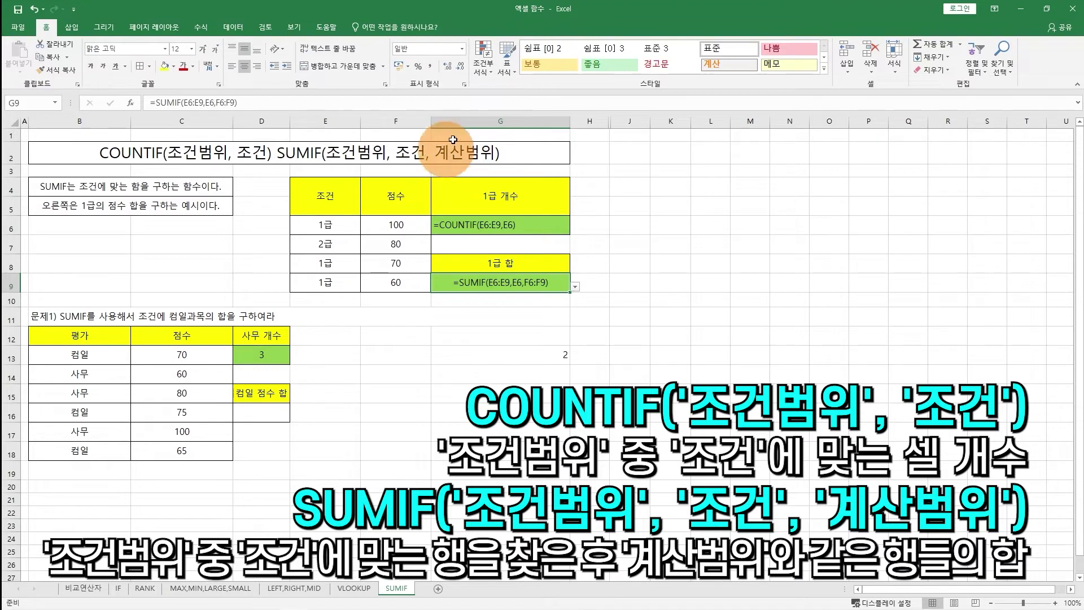
# Sum the 컴일 scores in D16 with SUMIF, using condition range B13:B18, criterion B13 and sum range C13:C18
pyautogui.click(277, 414)
pyautogui.write('=')
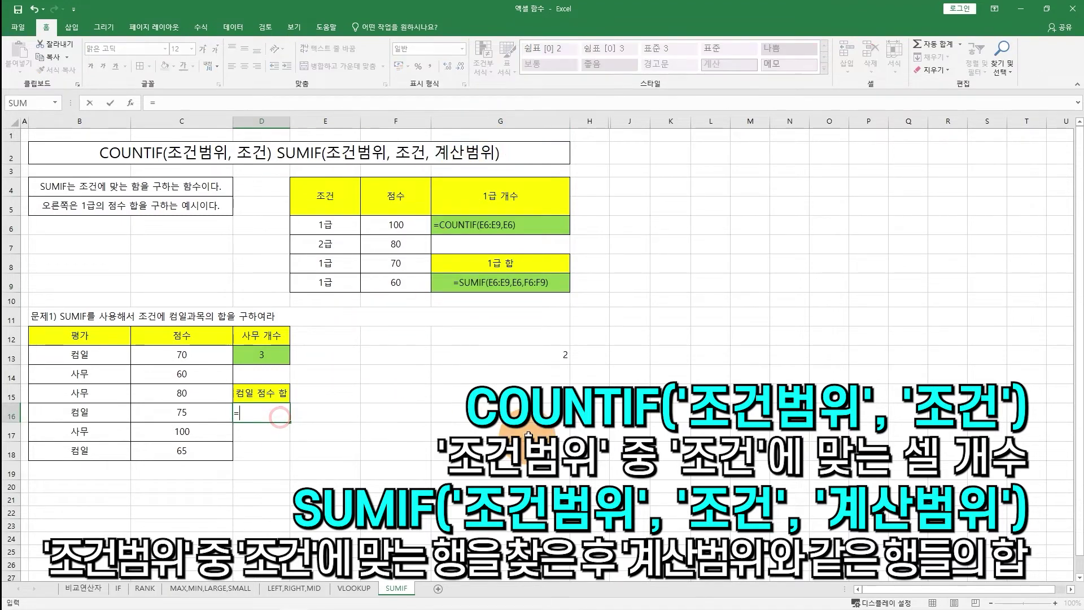
pyautogui.write('sumif(')
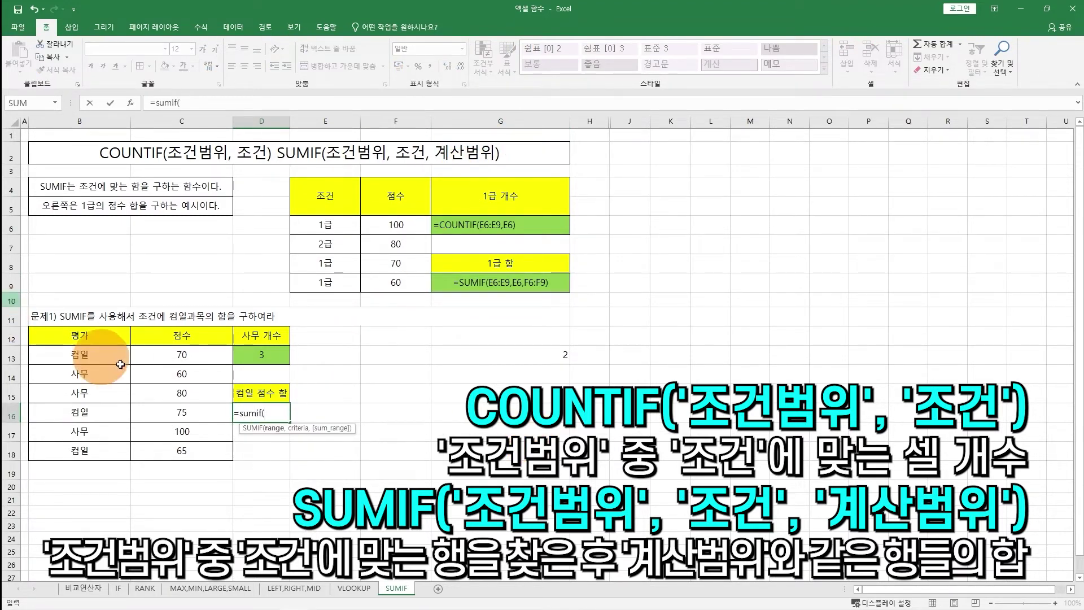
pyautogui.moveTo(109, 355); pyautogui.dragTo(109, 453)
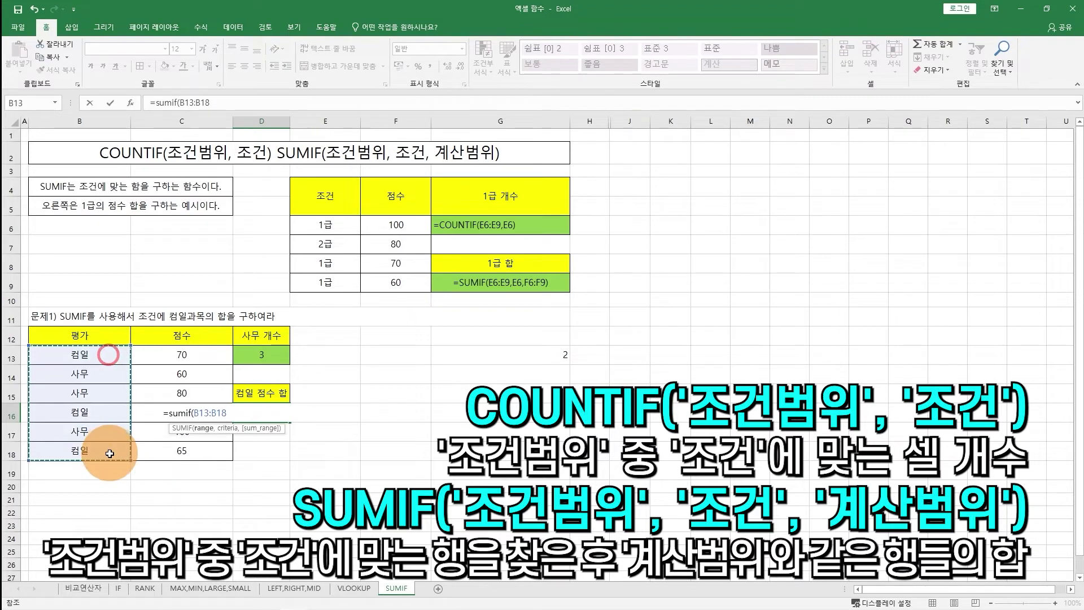
pyautogui.write(',')
pyautogui.click(75, 357)
pyautogui.write(',')
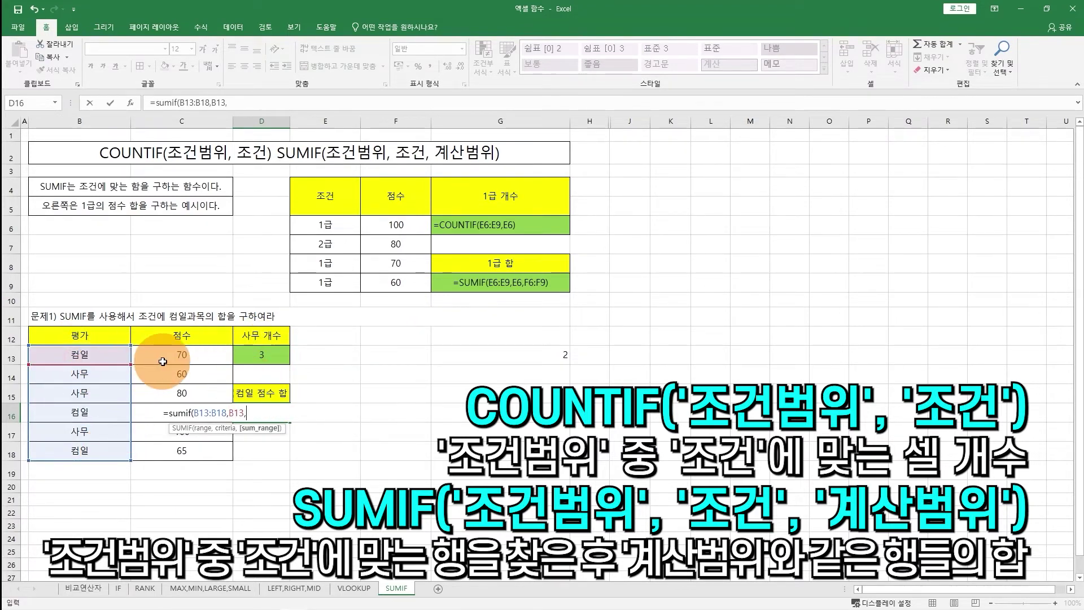
pyautogui.moveTo(167, 355); pyautogui.dragTo(179, 451)
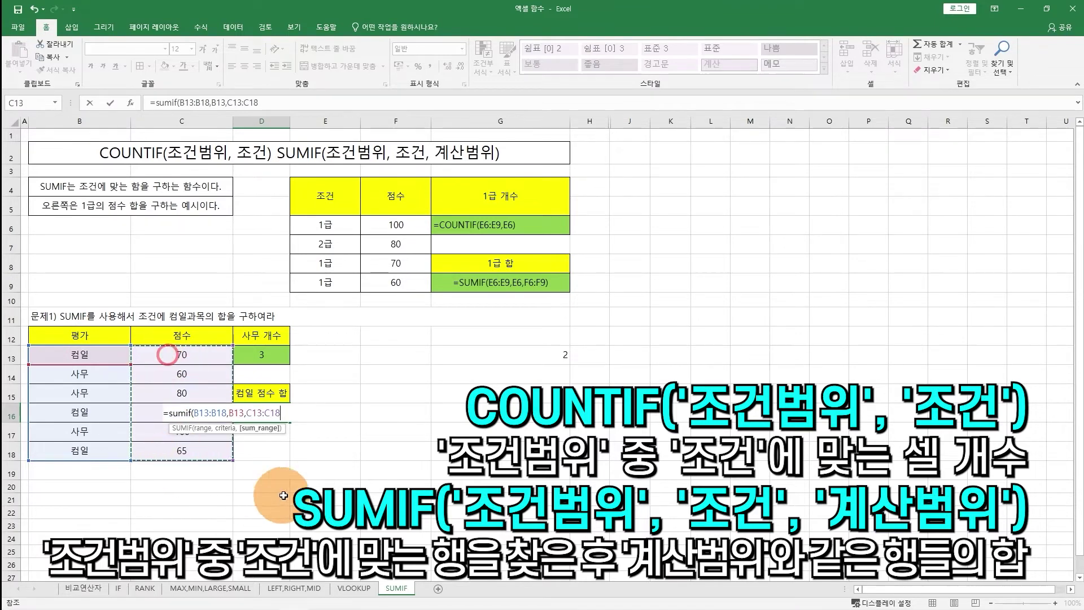
pyautogui.write(')')
pyautogui.press('Return')
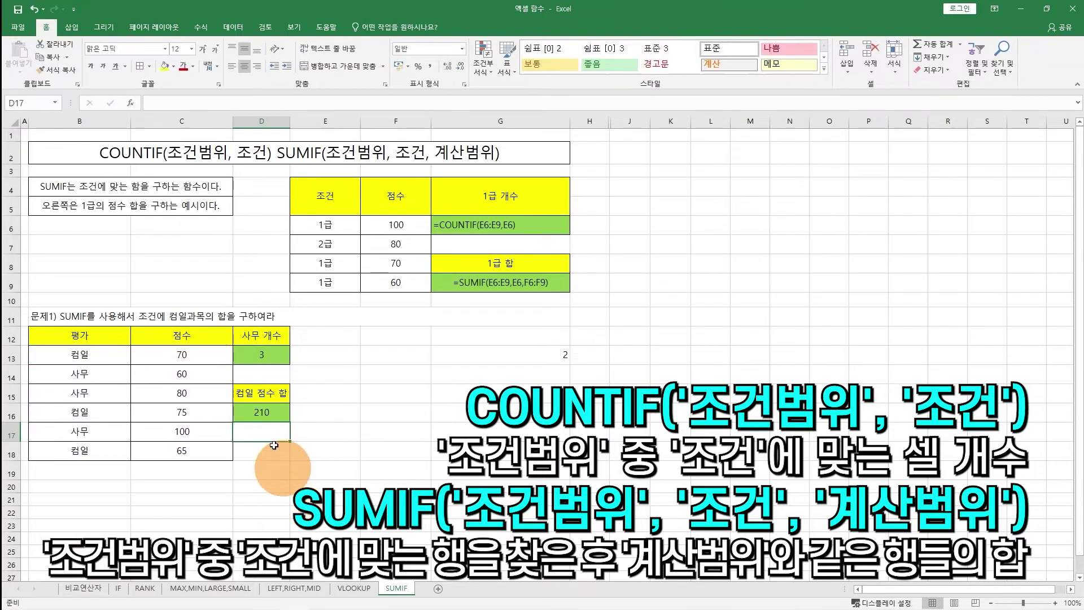
# Select the 컴일 entries with their scores in rows 13, 16 and 18 together to check the SUMIF total
pyautogui.moveTo(102, 351); pyautogui.dragTo(169, 355)
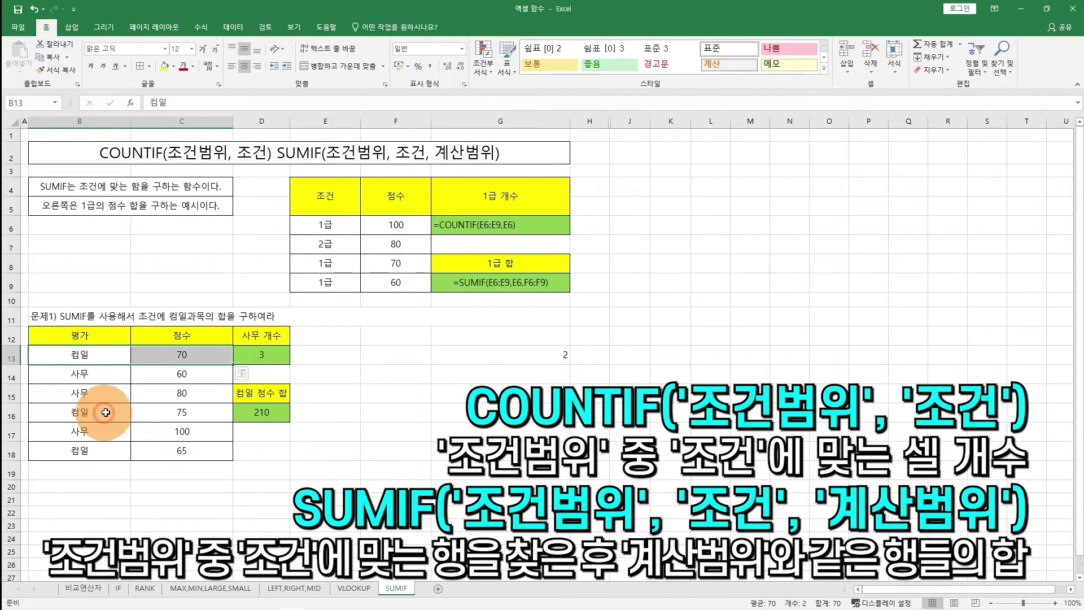
pyautogui.moveTo(93, 412); pyautogui.dragTo(164, 411)
pyautogui.moveTo(105, 450); pyautogui.dragTo(163, 450)
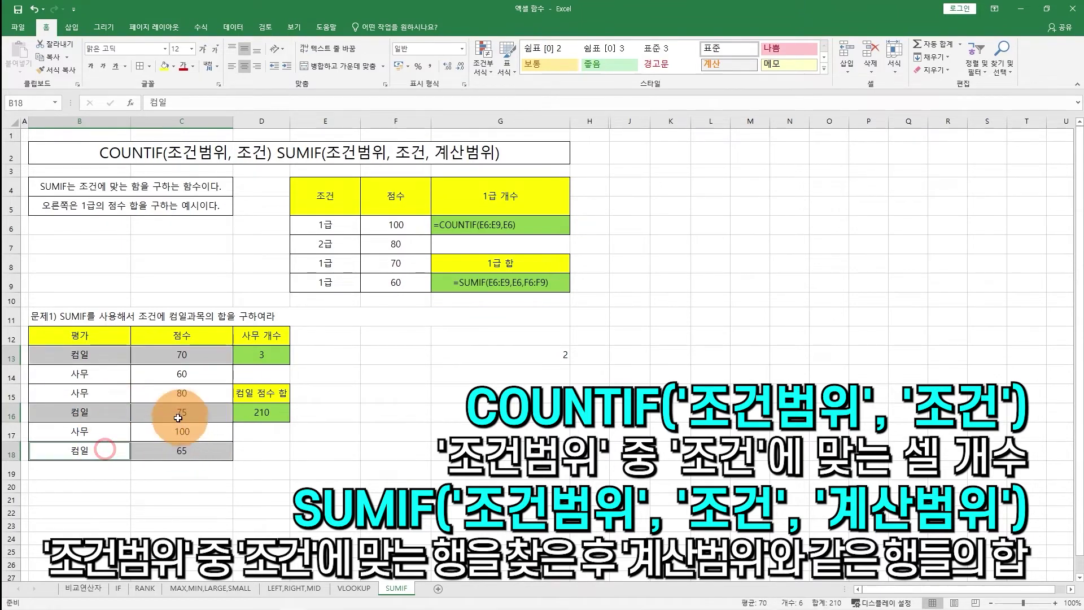
pyautogui.click(275, 434)
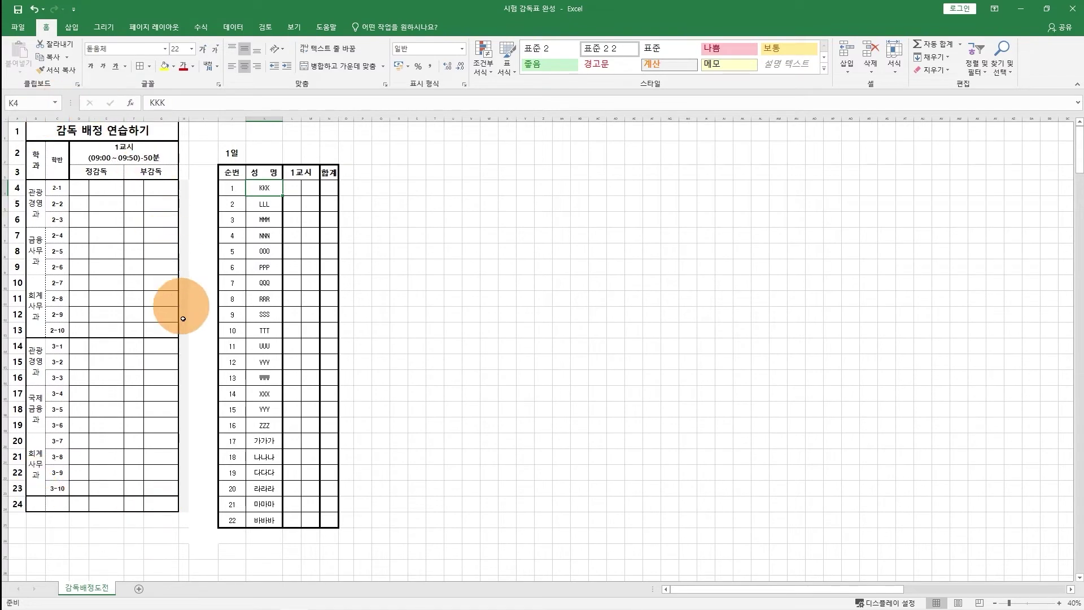
# Start a VLOOKUP formula in E4 with lookup value D4, absolute table range $J$4:$K$25 and column index 2
pyautogui.click(88, 186)
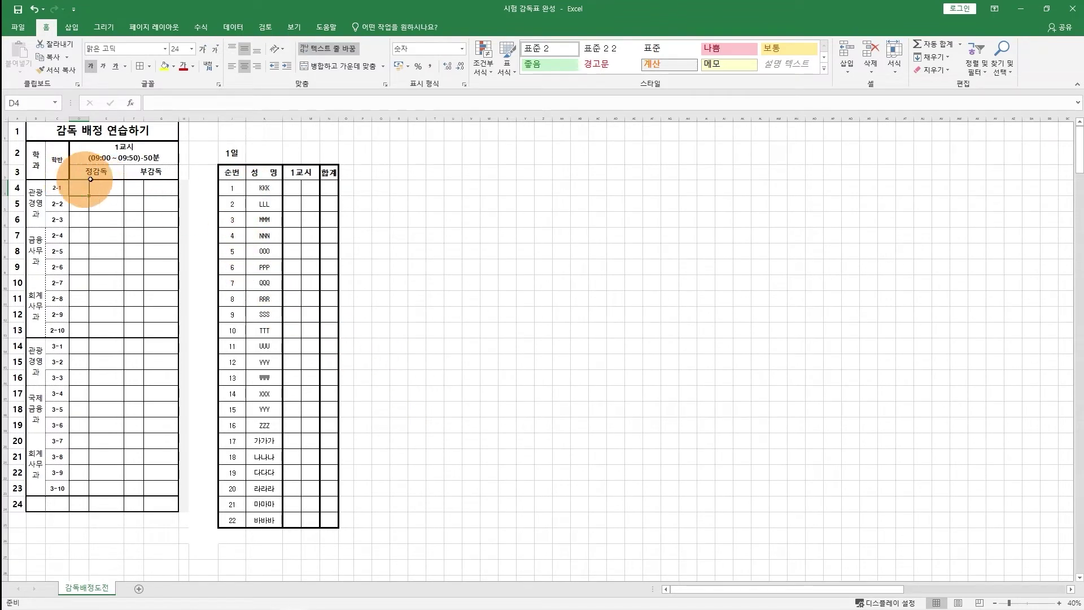
pyautogui.click(112, 192)
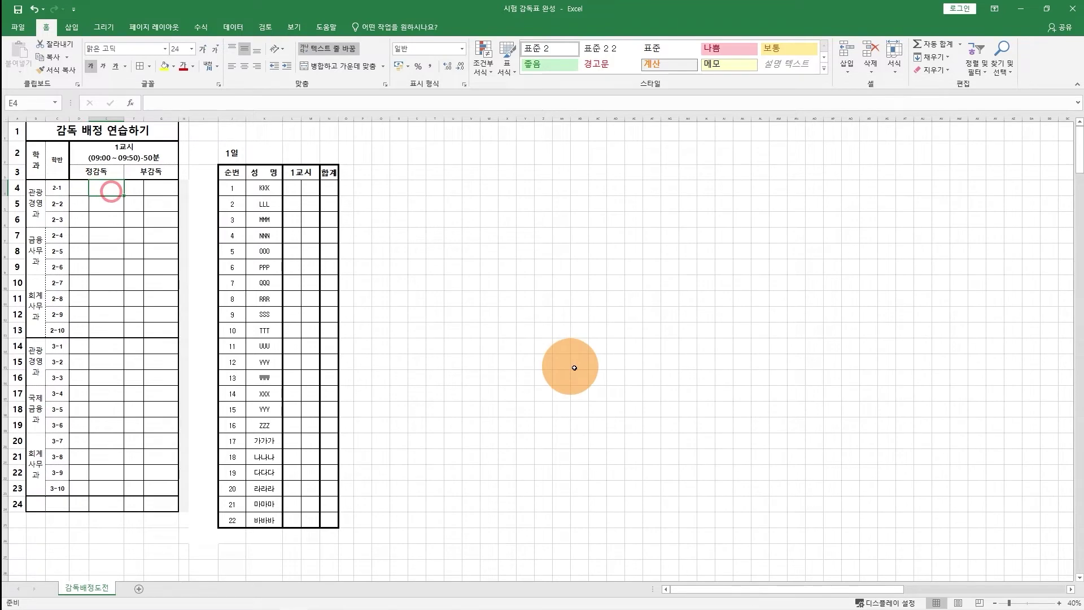
pyautogui.write('=vlookup(D4')
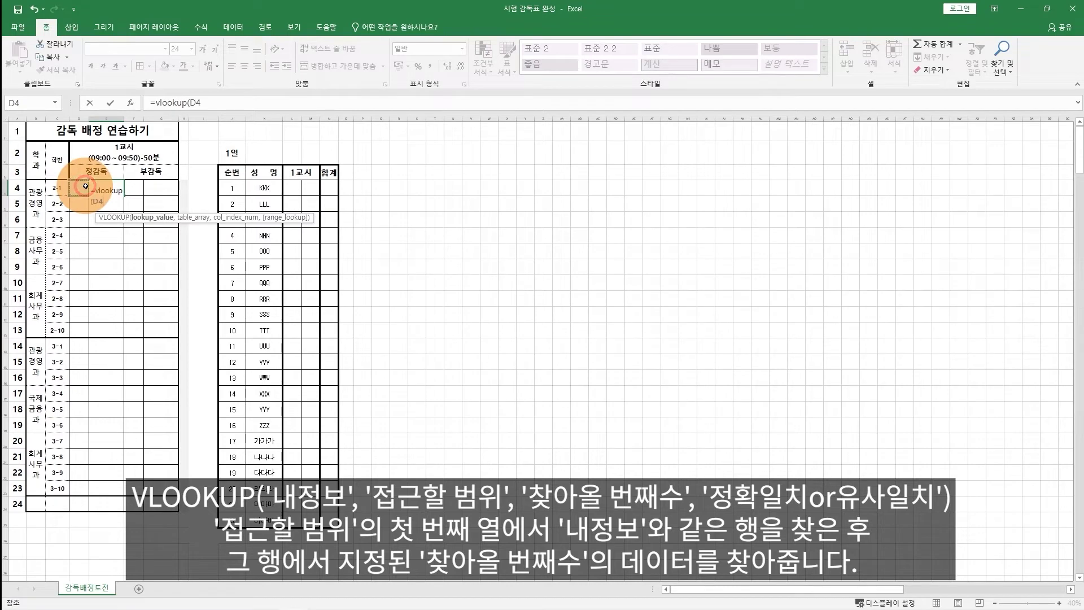
pyautogui.write(',')
pyautogui.moveTo(232, 188); pyautogui.dragTo(265, 520)
pyautogui.write(',')
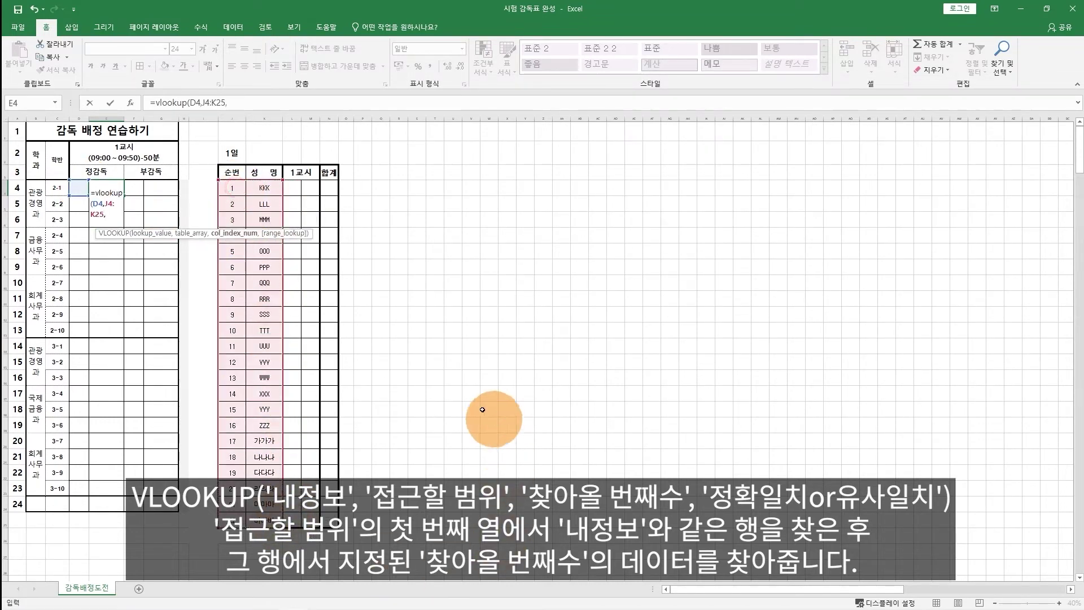
pyautogui.click(107, 208)
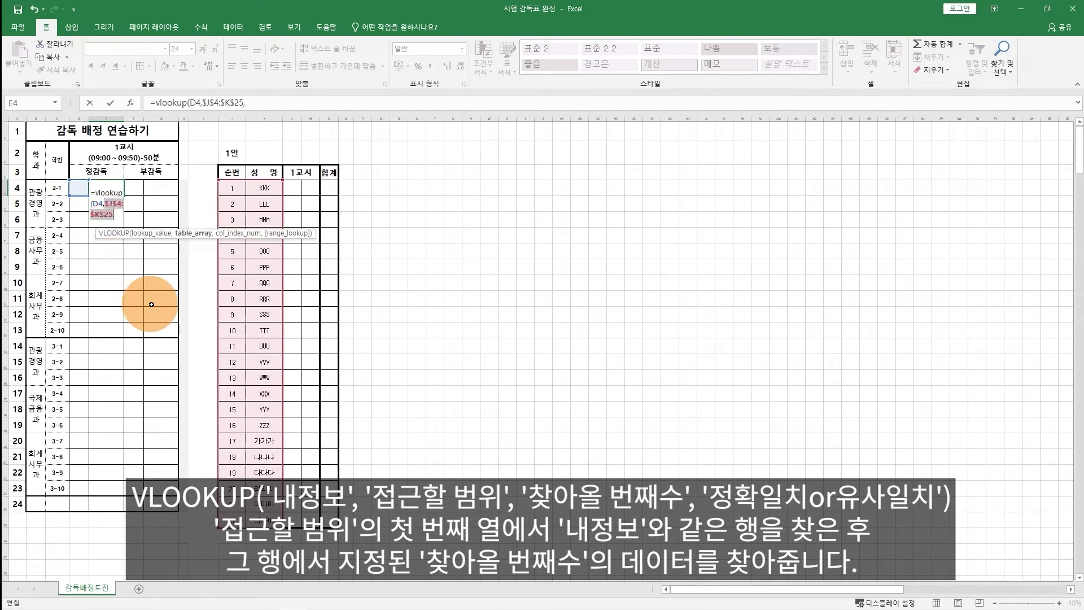
pyautogui.click(120, 212)
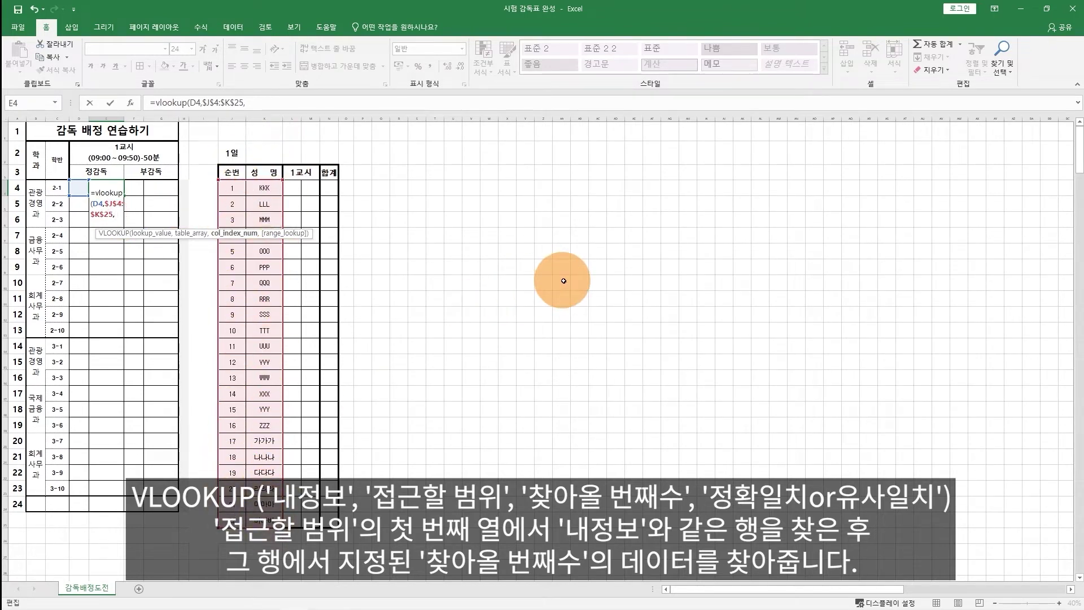
pyautogui.write(',')
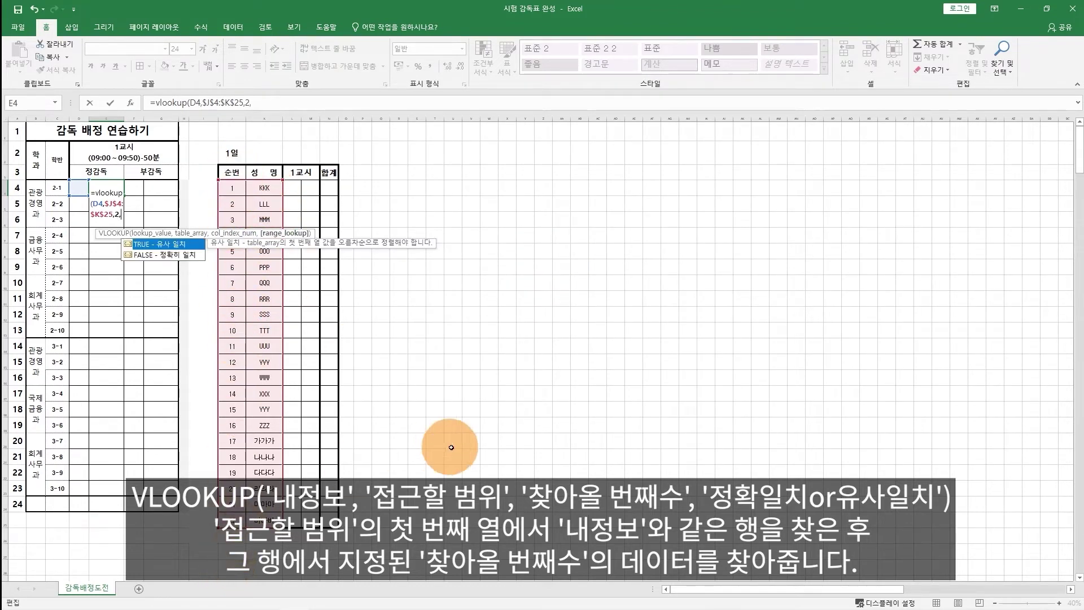
# Complete the VLOOKUP in E4 with 0 as the exact-match argument and enter the formula
pyautogui.doubleClick(180, 257)
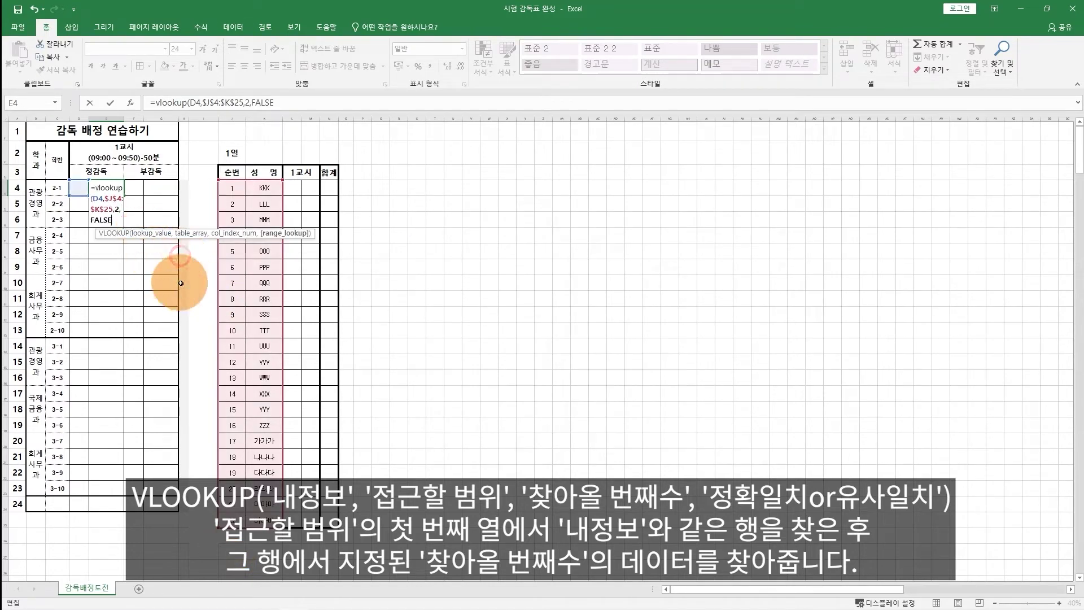
pyautogui.press('BackSpace')
pyautogui.press('BackSpace')
pyautogui.press('BackSpace')
pyautogui.press('BackSpace')
pyautogui.press('BackSpace')
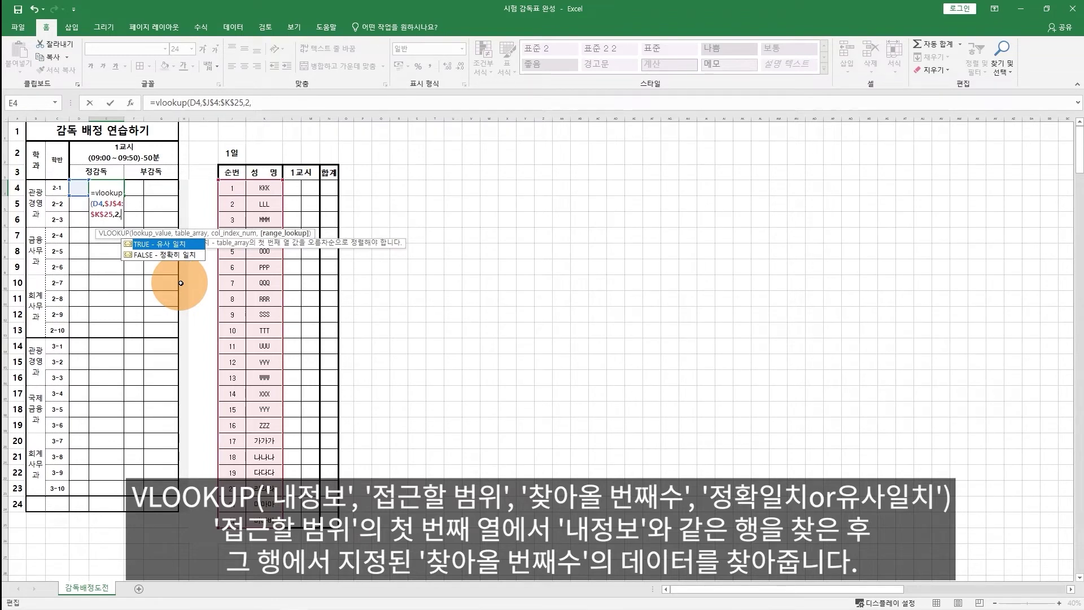
pyautogui.press('Return')
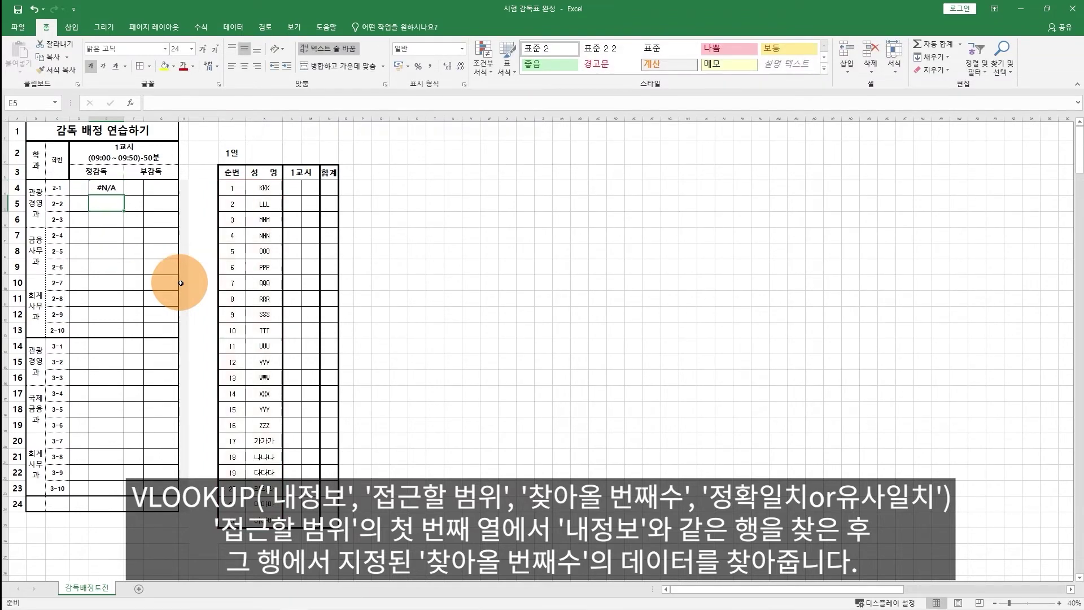
# Fill the VLOOKUP formula from E4 down to E23 without formatting
pyautogui.click(109, 187)
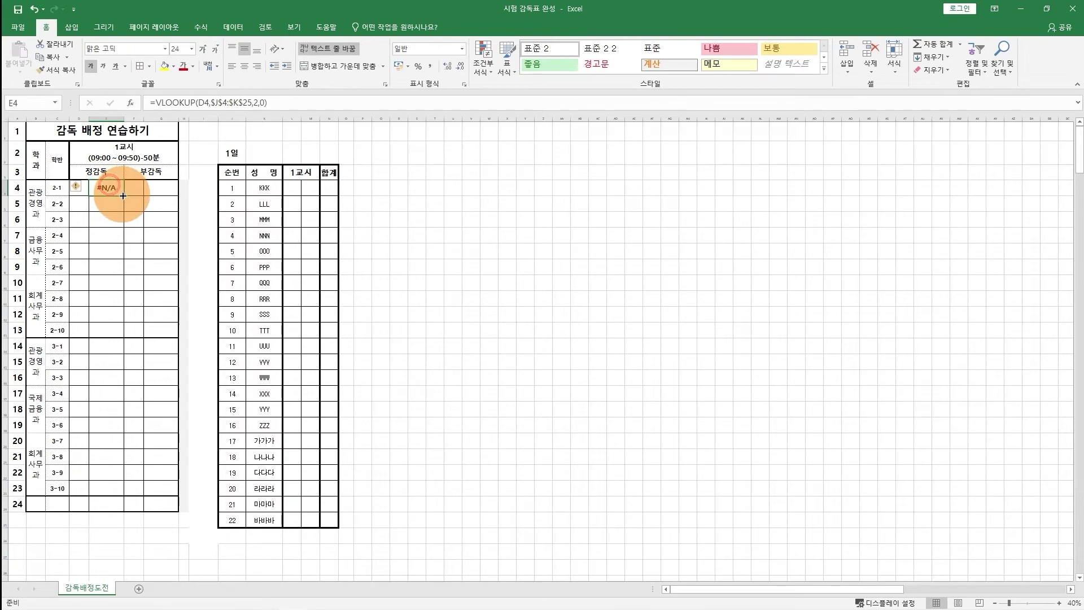
pyautogui.moveTo(122, 195); pyautogui.dragTo(122, 491)
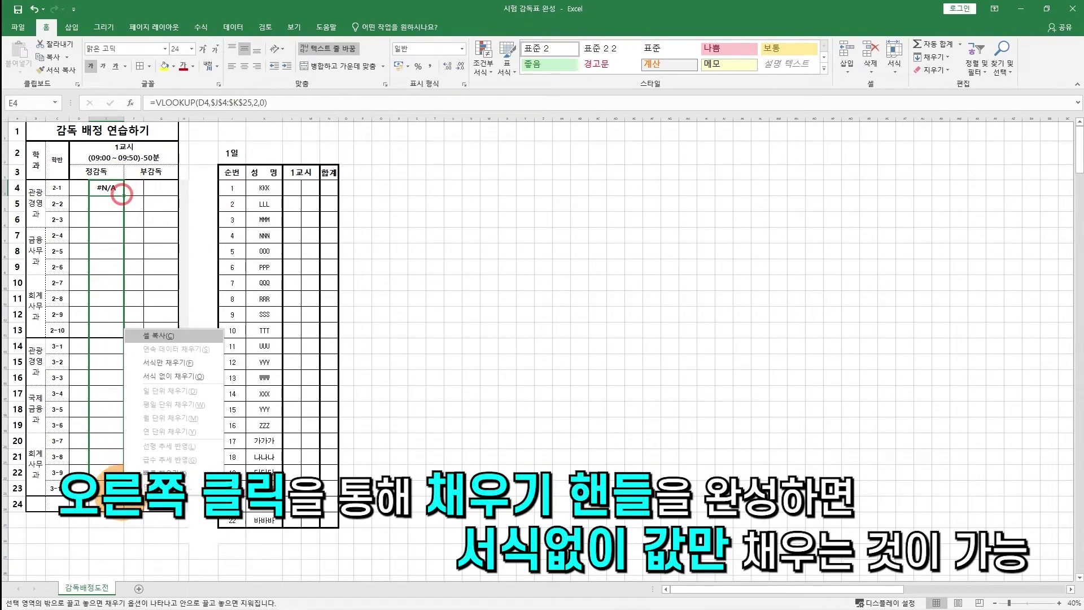
pyautogui.click(164, 378)
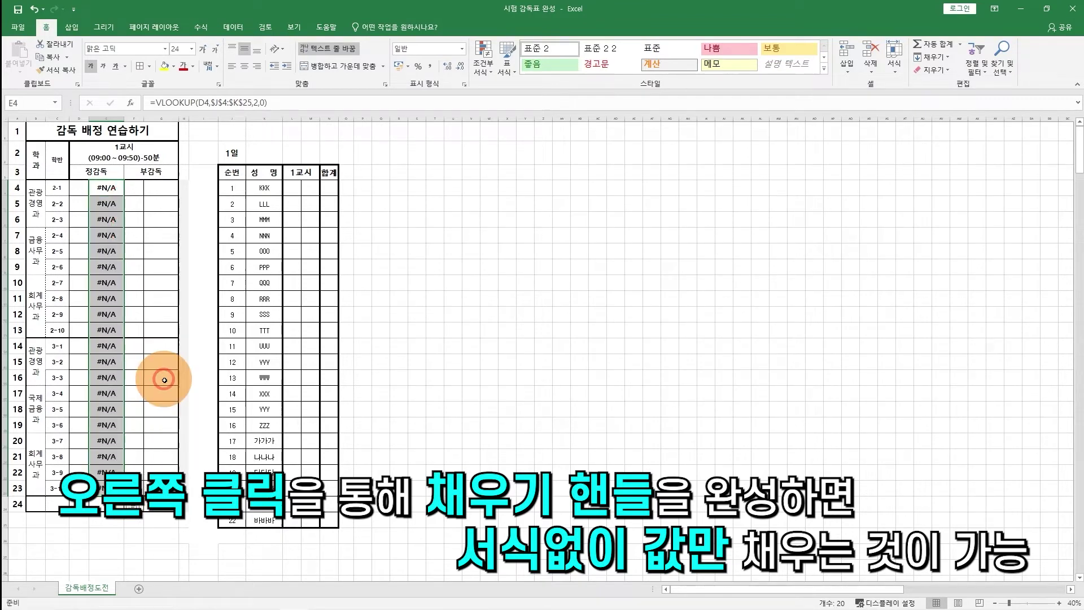
# Enter the supervisor numbers 3, 4 and 5 in D5, D8 and D11 of the 정감독 column
pyautogui.click(79, 188)
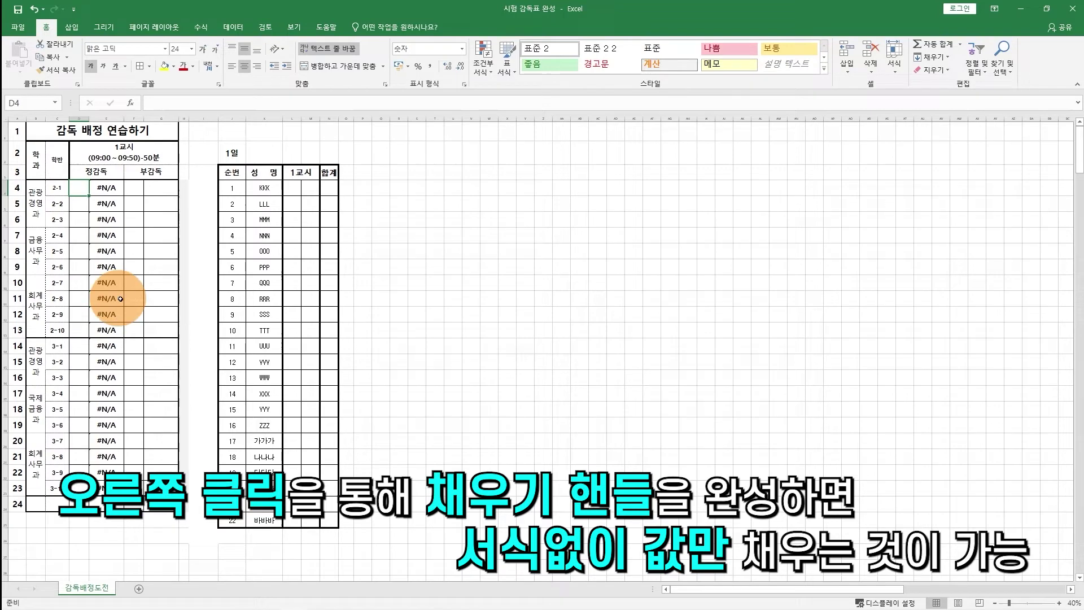
pyautogui.click(83, 196)
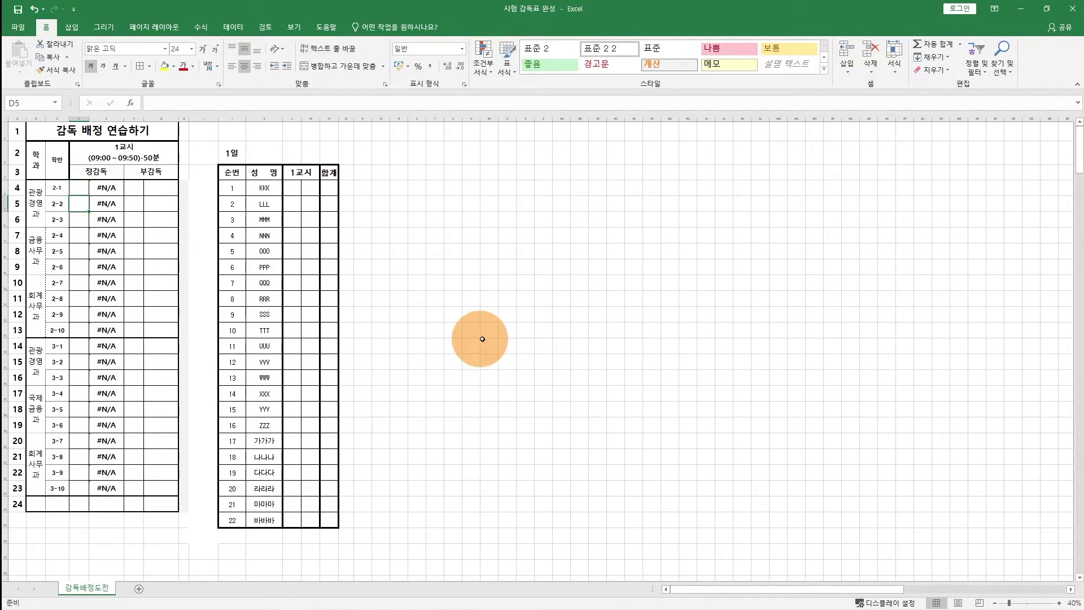
pyautogui.write('3')
pyautogui.press('Return')
pyautogui.write('4')
pyautogui.press('Return')
pyautogui.write('5')
pyautogui.press('Return')
# Wrap the VLOOKUP in E4 in IFERROR with an empty string "" as the error value
pyautogui.press('Up')
pyautogui.press('Up')
pyautogui.press('Right')
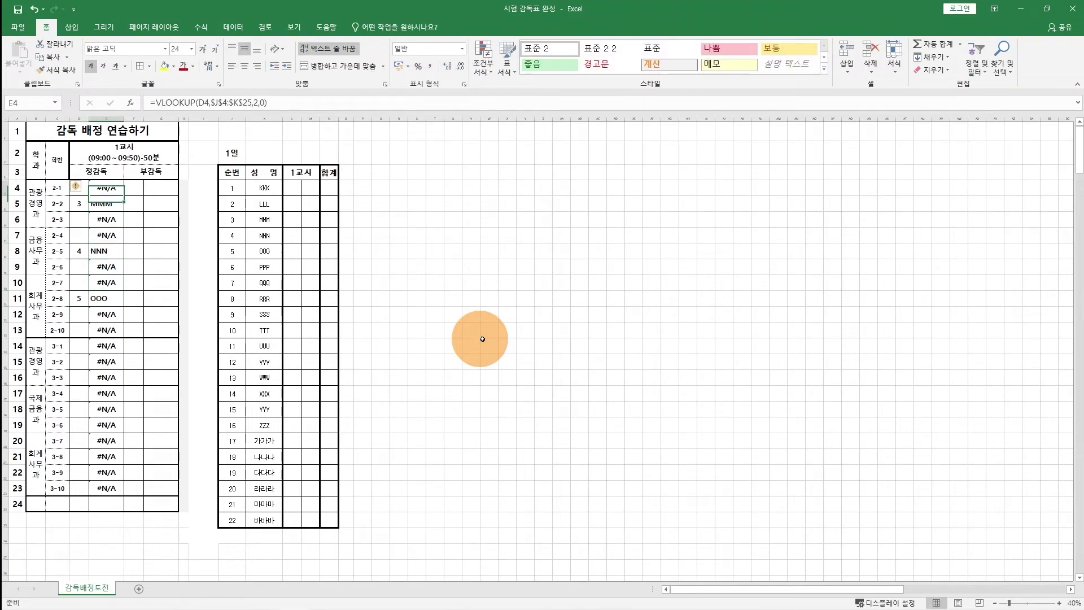
pyautogui.press('Up')
pyautogui.click(157, 102)
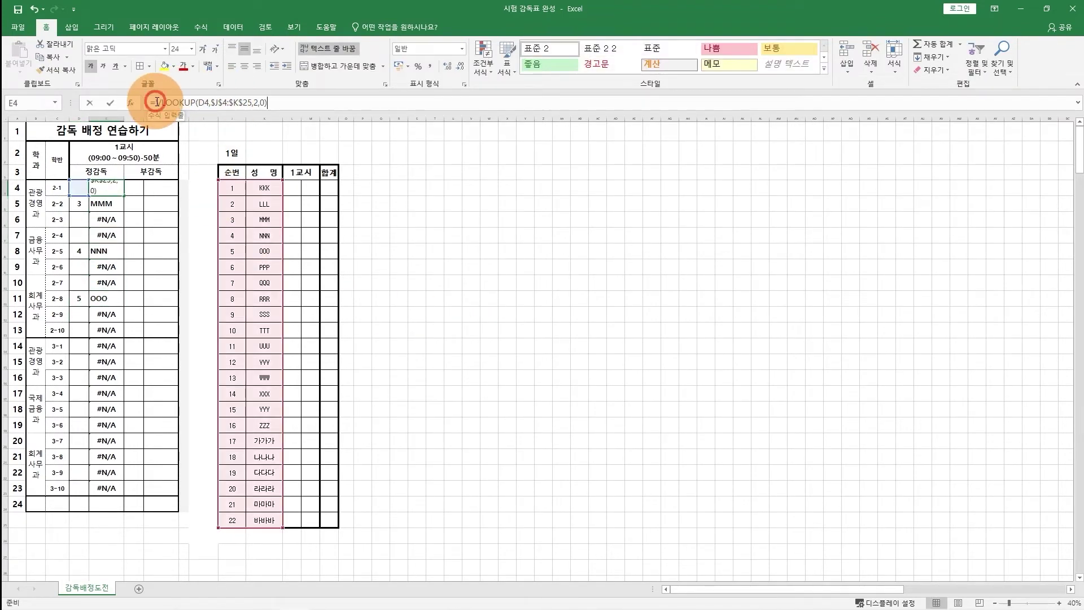
pyautogui.write('i')
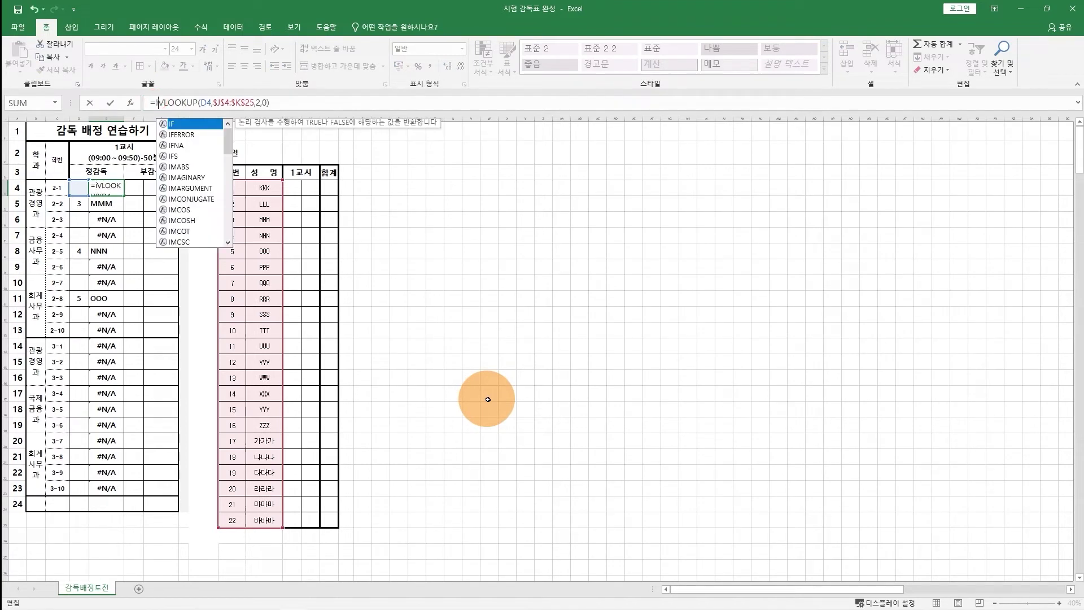
pyautogui.write('fe')
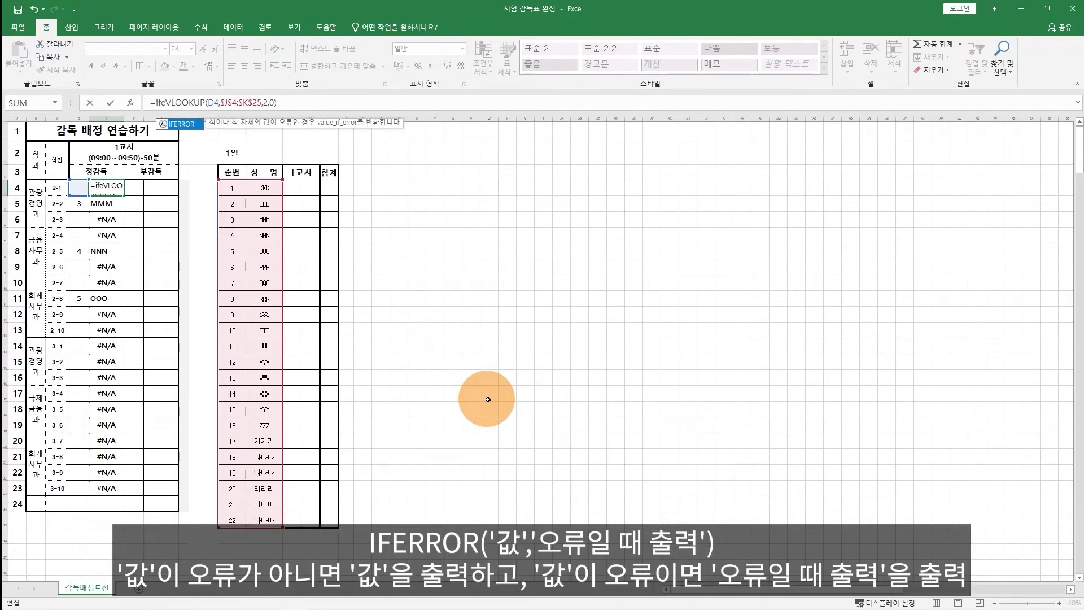
pyautogui.write('rror')
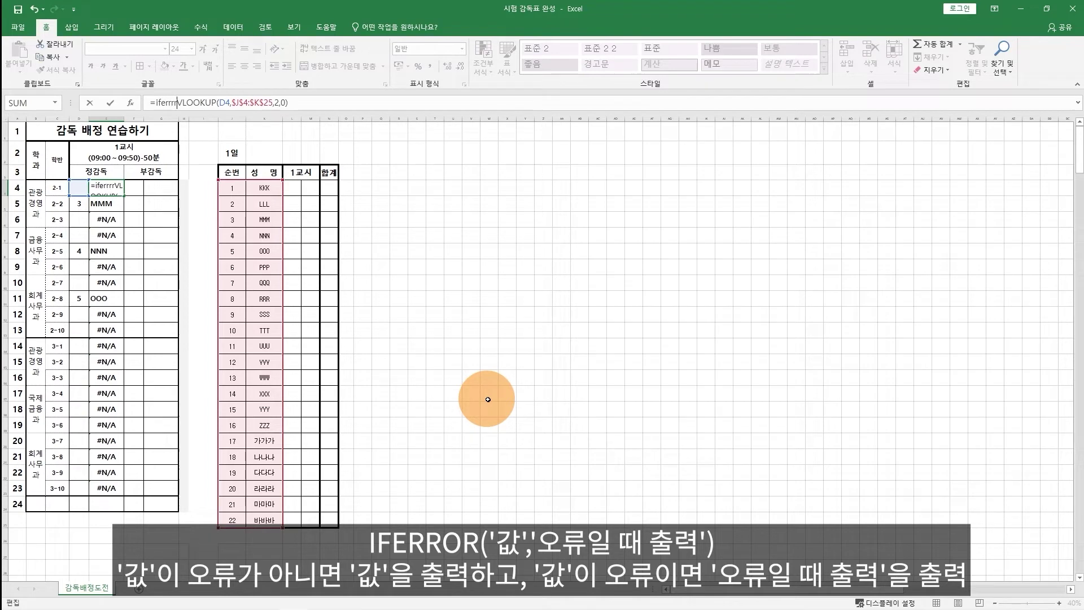
pyautogui.press('BackSpace')
pyautogui.press('BackSpace')
pyautogui.write('or(')
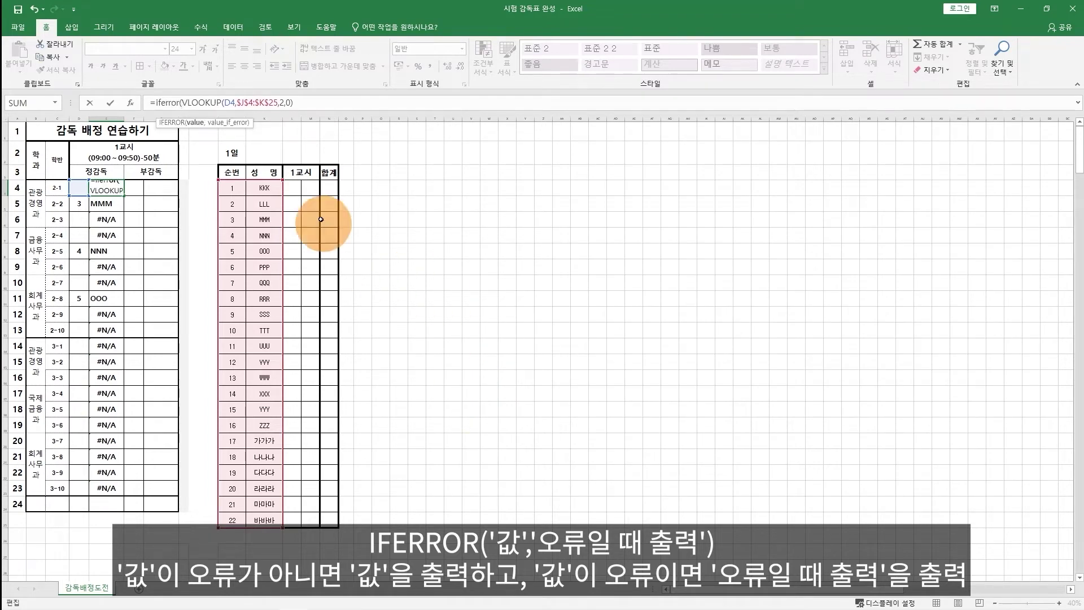
pyautogui.click(313, 109)
pyautogui.write(',')
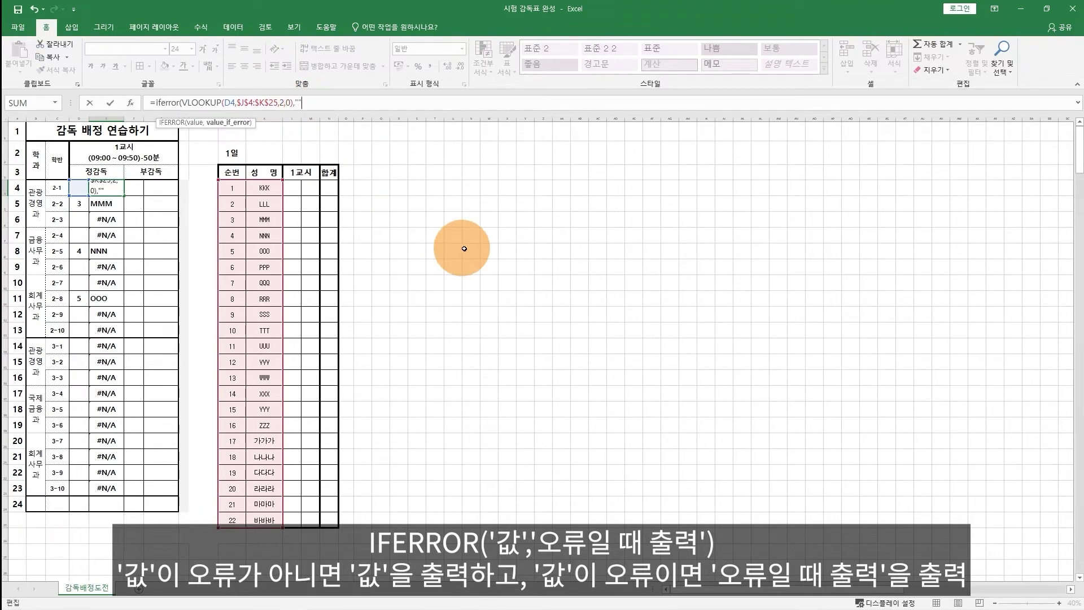
pyautogui.write('"")')
pyautogui.press('Return')
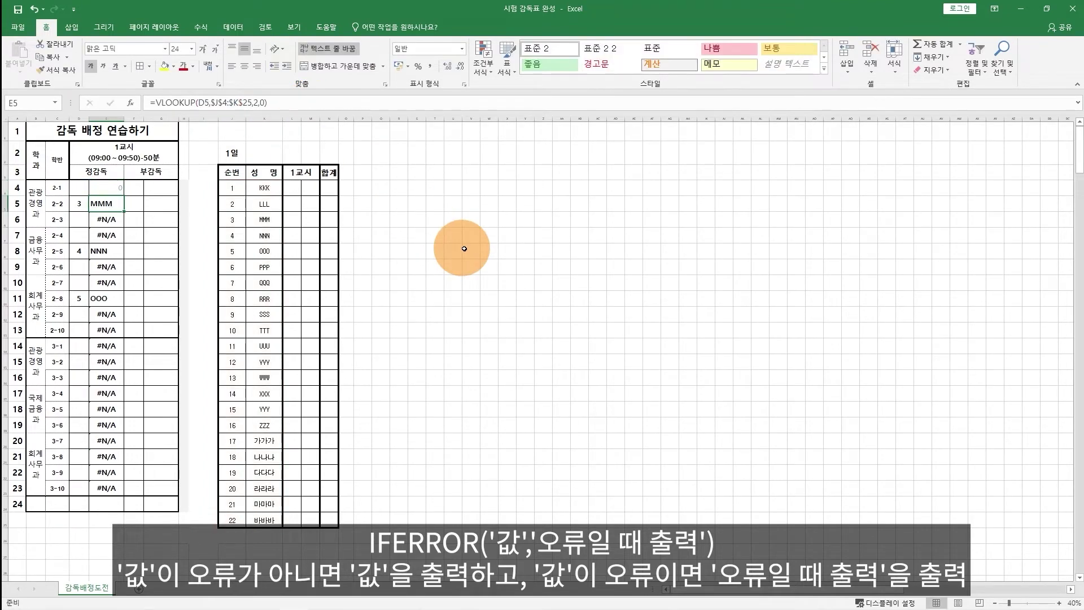
# Fill the IFERROR formula from E4 down through E23 without formatting
pyautogui.click(122, 189)
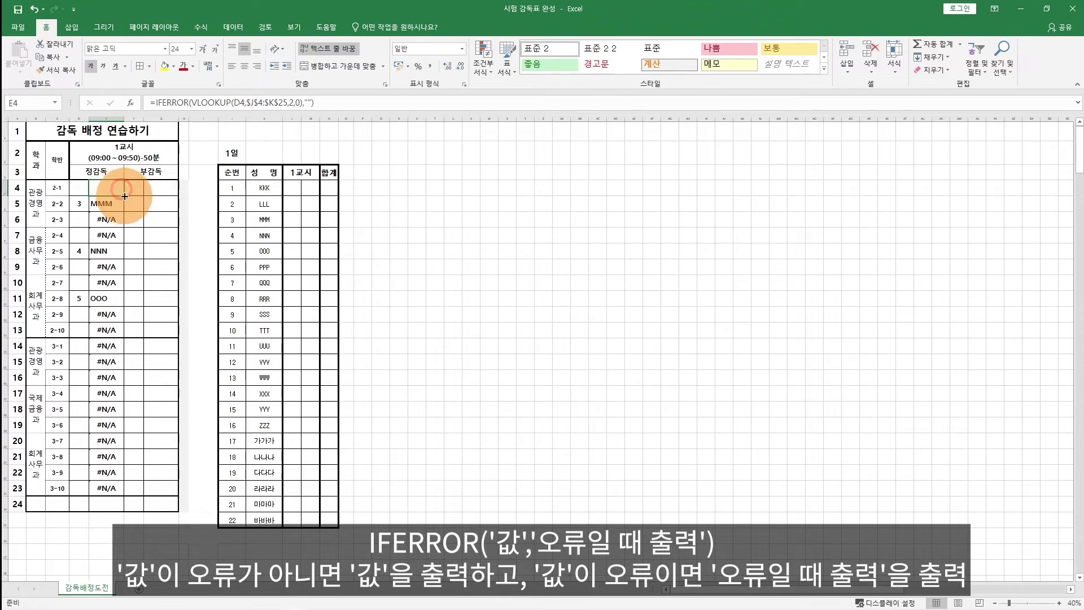
pyautogui.moveTo(125, 196); pyautogui.dragTo(125, 197)
pyautogui.moveTo(131, 457); pyautogui.dragTo(131, 498)
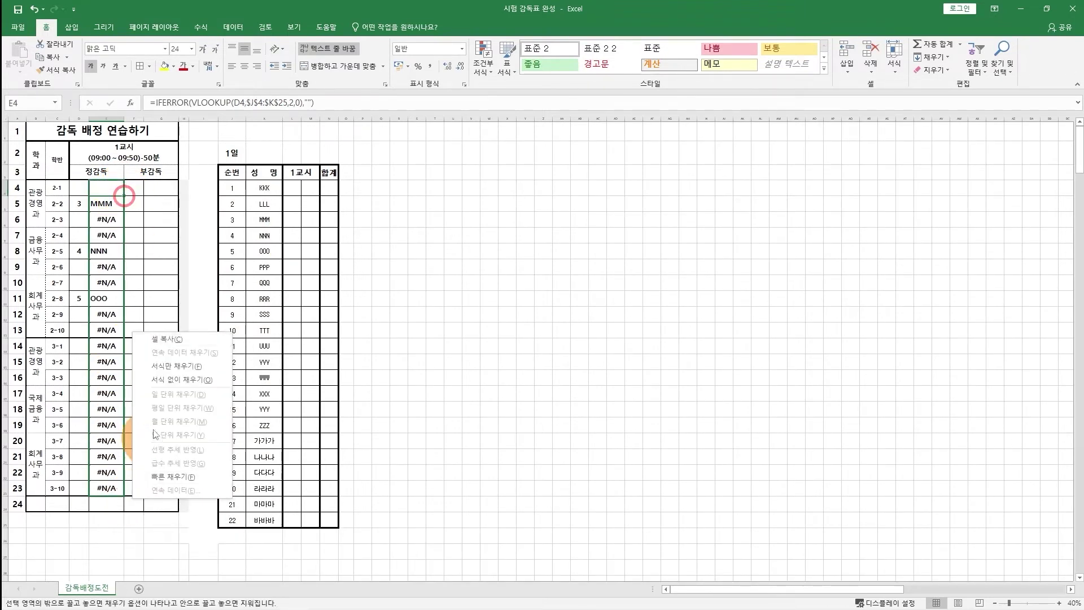
pyautogui.click(179, 375)
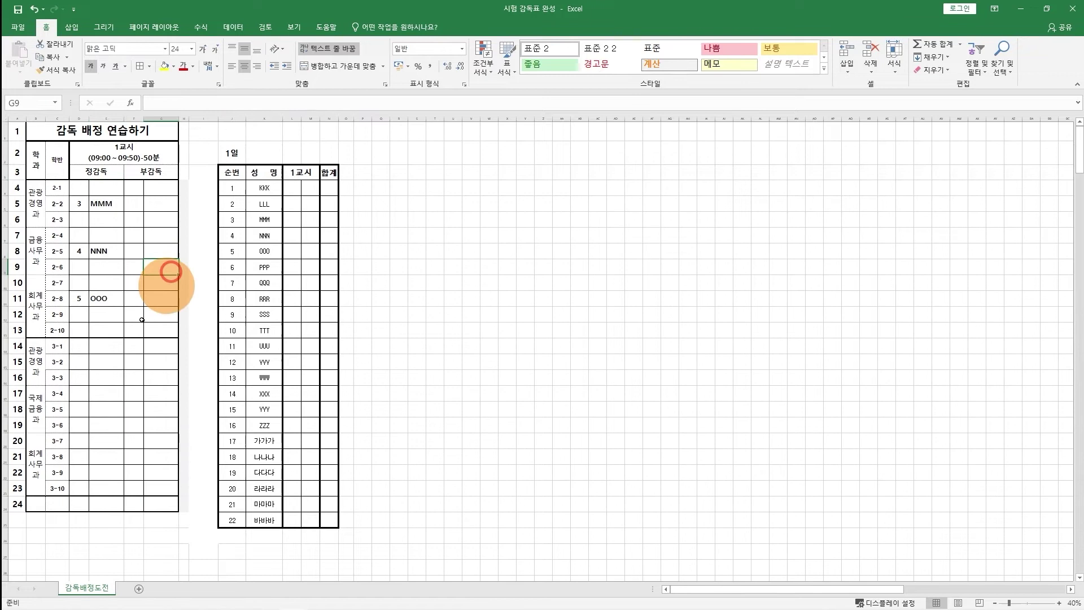
# Enter supervisor number 13 in D16, the 정감독 cell for class 3-3
pyautogui.click(77, 374)
pyautogui.write('13')
pyautogui.press('Return')
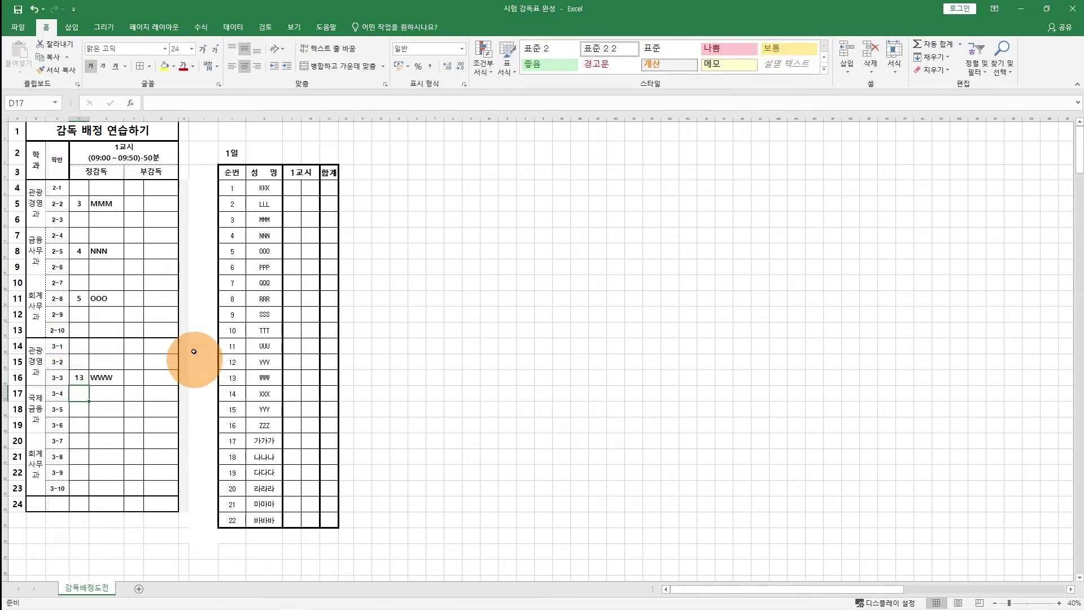
# Enter =COUNTIF($D$4:$D$23,J4) in L4 to count supervisor 1's assignments in the 1교시 column
pyautogui.click(291, 188)
pyautogui.write('=coun')
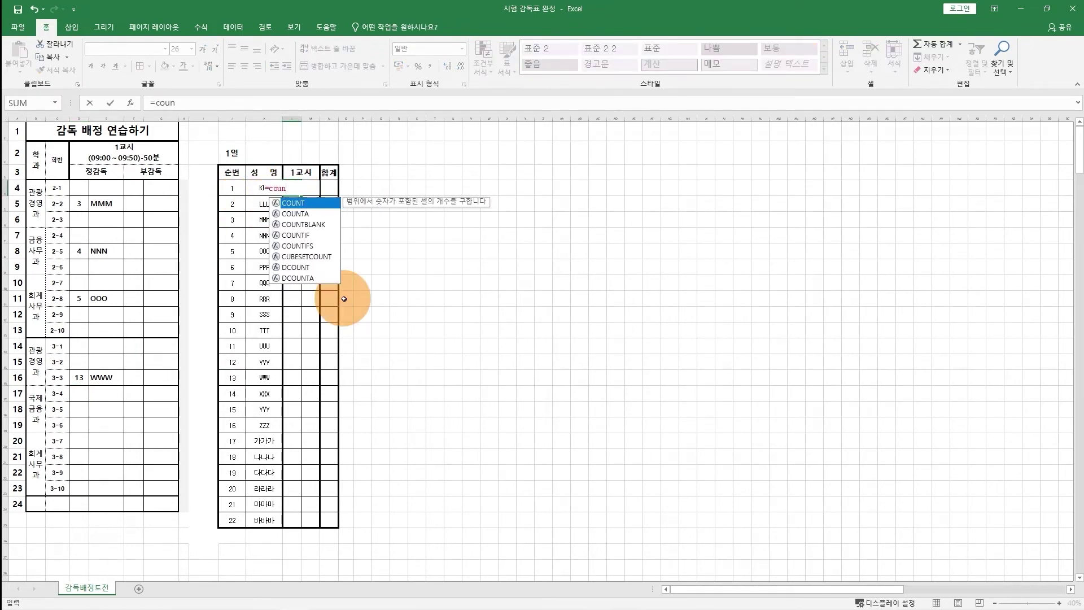
pyautogui.write('tif(')
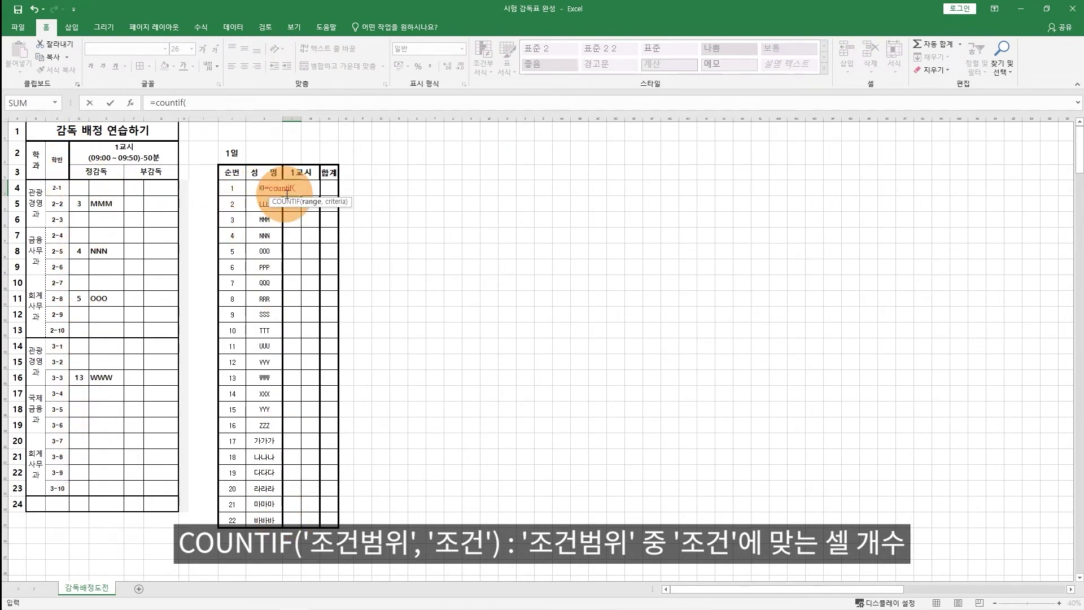
pyautogui.moveTo(82, 183); pyautogui.dragTo(84, 489)
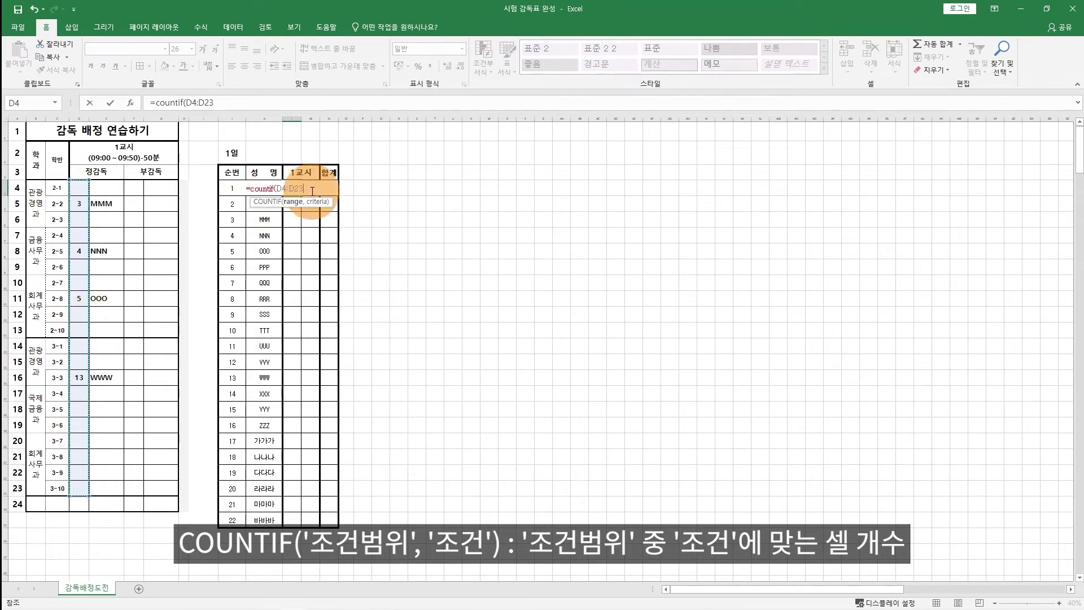
pyautogui.press('F4')
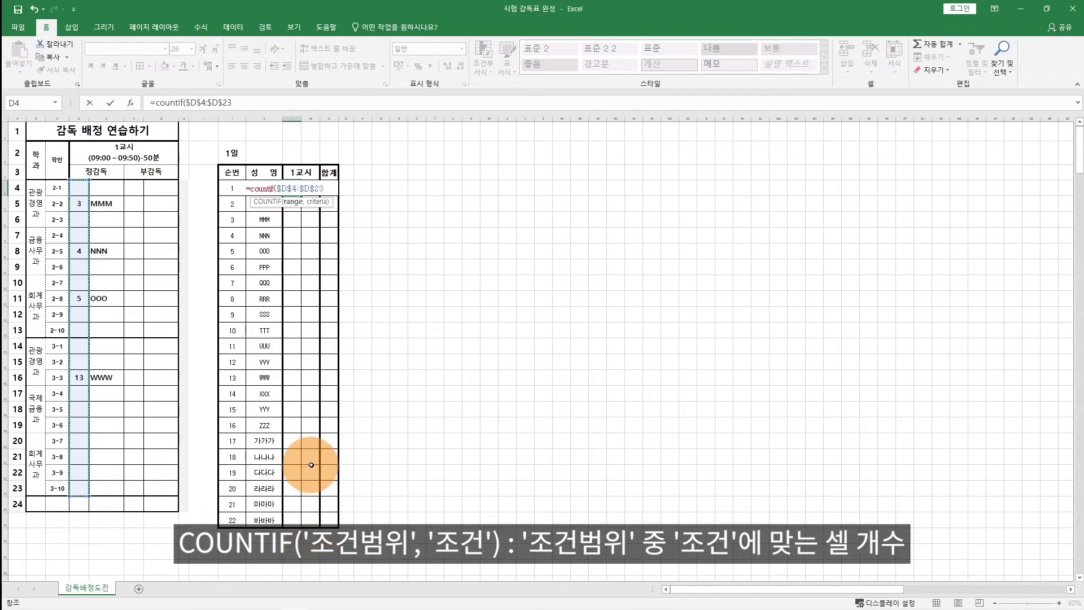
pyautogui.write(',')
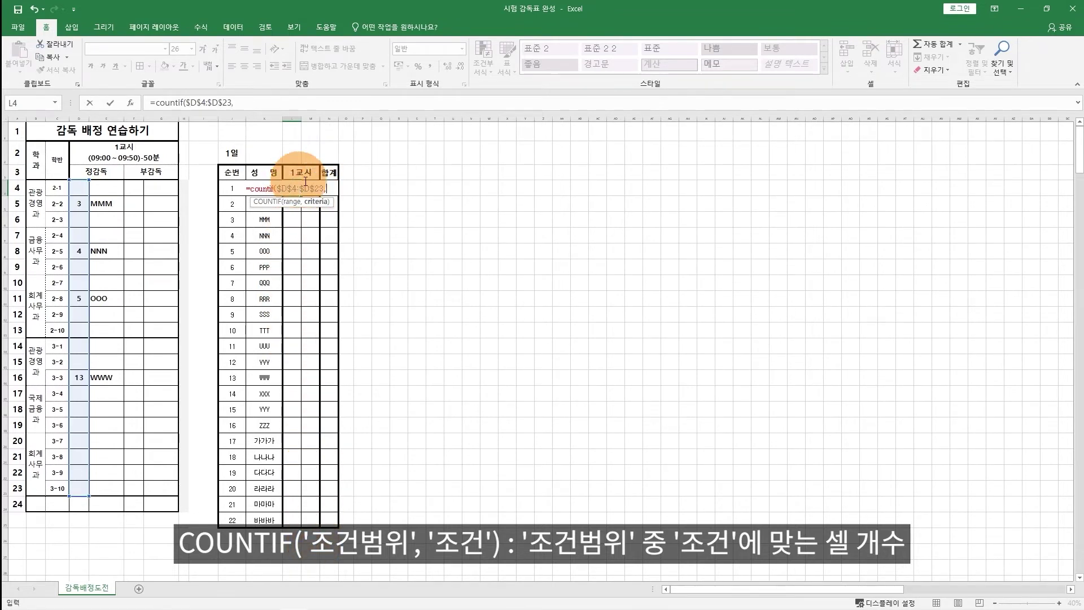
pyautogui.click(230, 187)
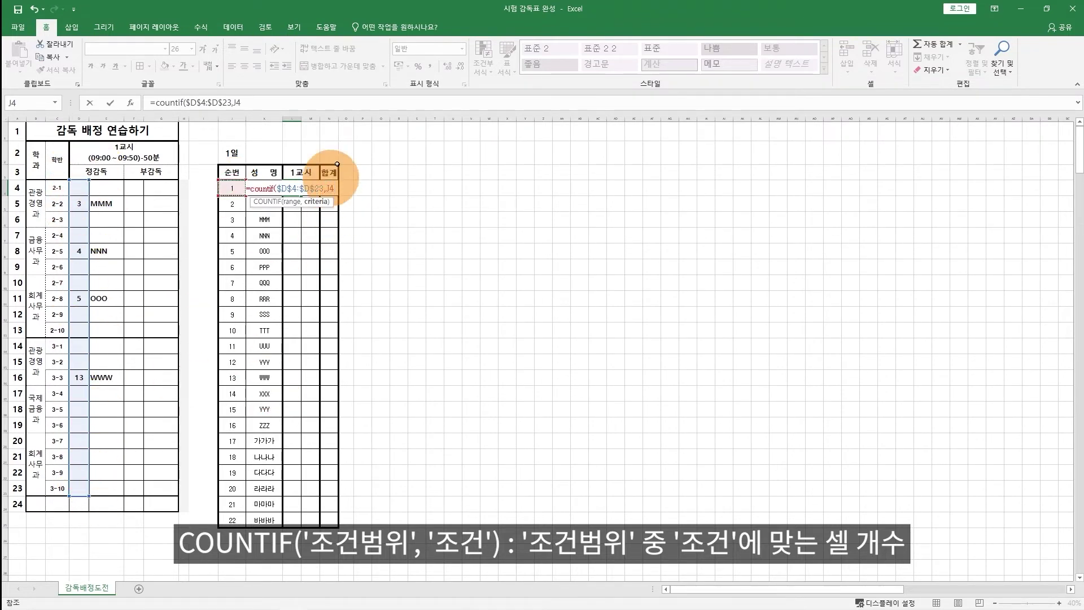
pyautogui.press('Return')
# Fill the COUNTIF formula from L4 down through L25 for all 22 supervisors
pyautogui.click(290, 192)
pyautogui.moveTo(300, 195); pyautogui.dragTo(301, 526)
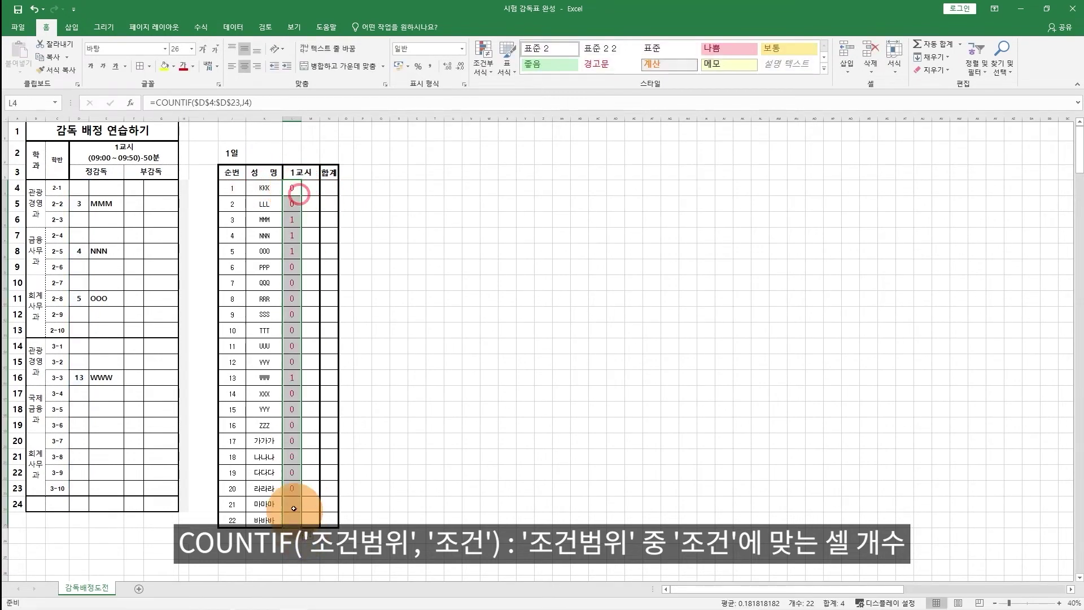
pyautogui.click(291, 346)
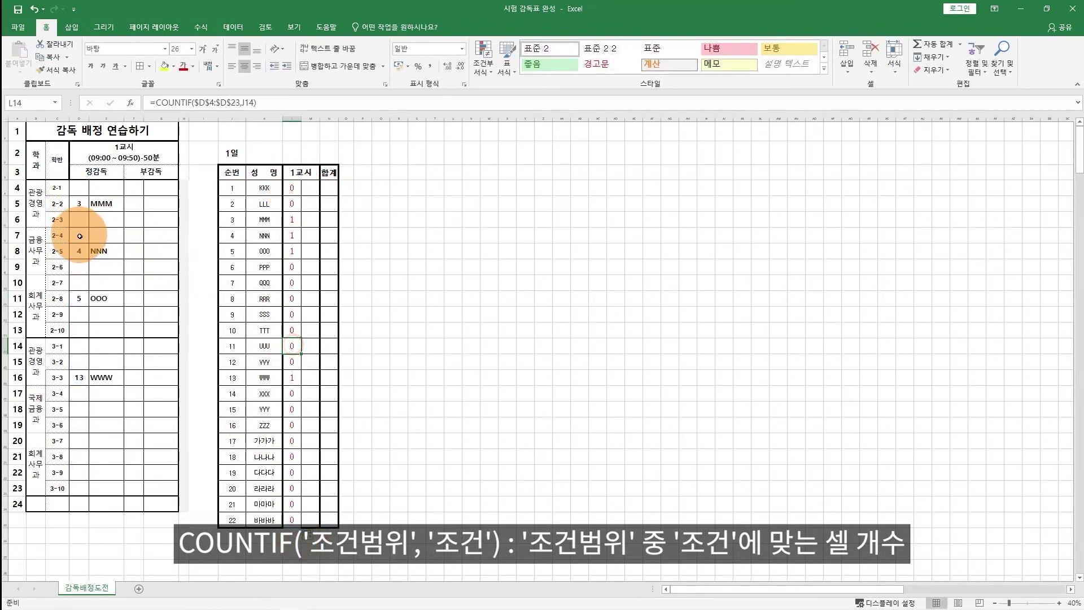
pyautogui.click(333, 222)
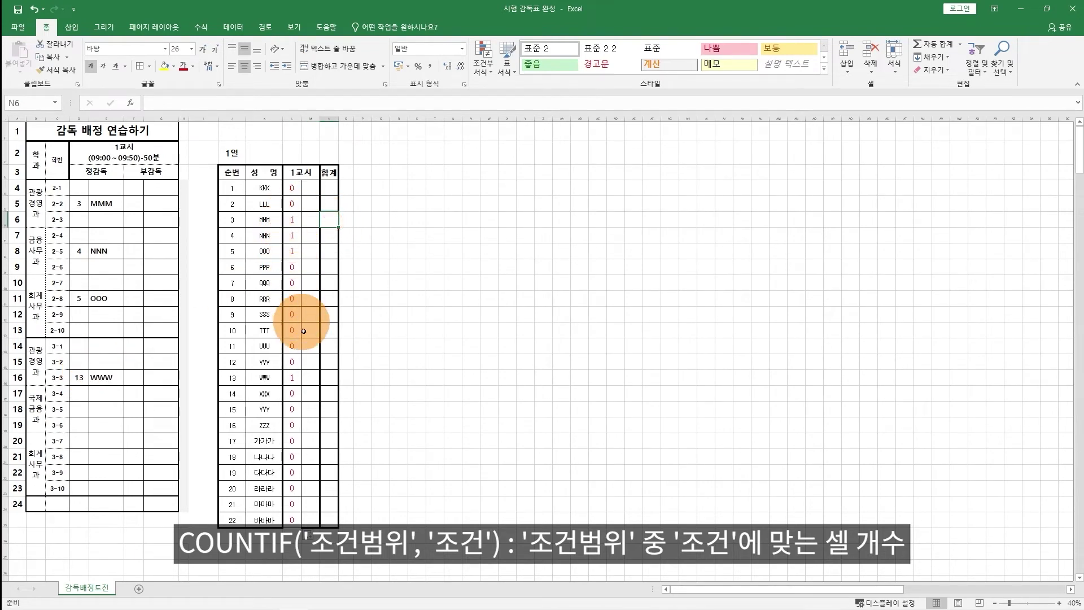
pyautogui.click(361, 392)
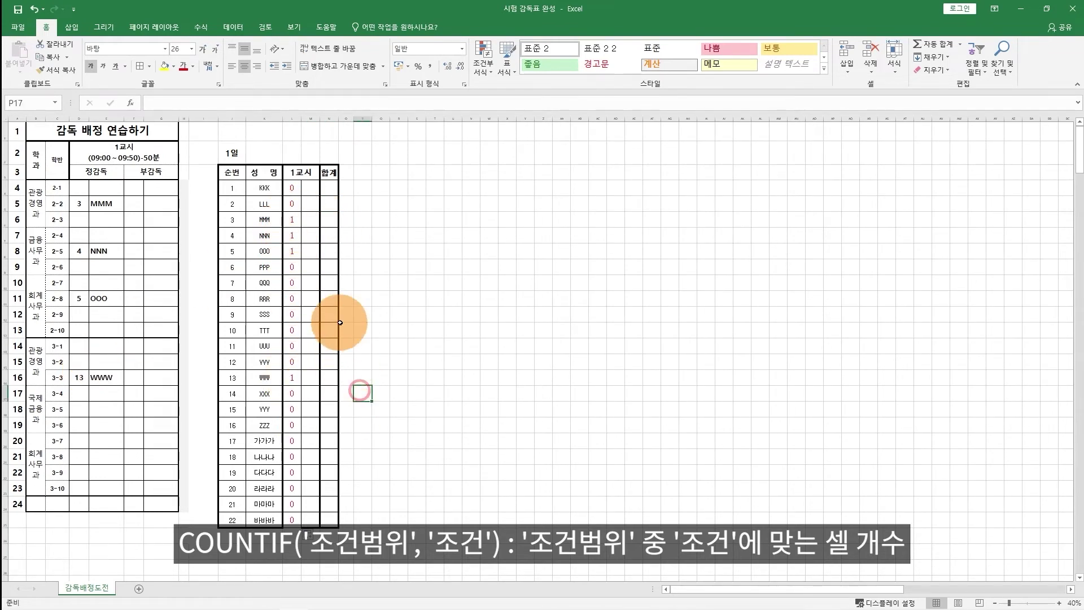
pyautogui.click(310, 188)
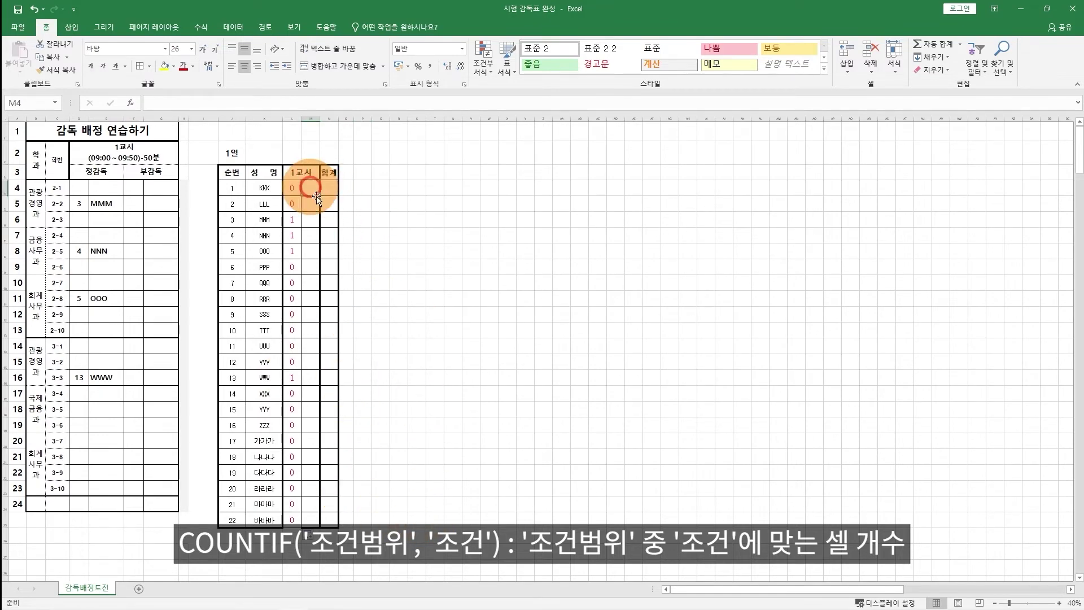
# Enter supervisor number 1 in both D9 and D13 of the 정감독 column
pyautogui.click(82, 265)
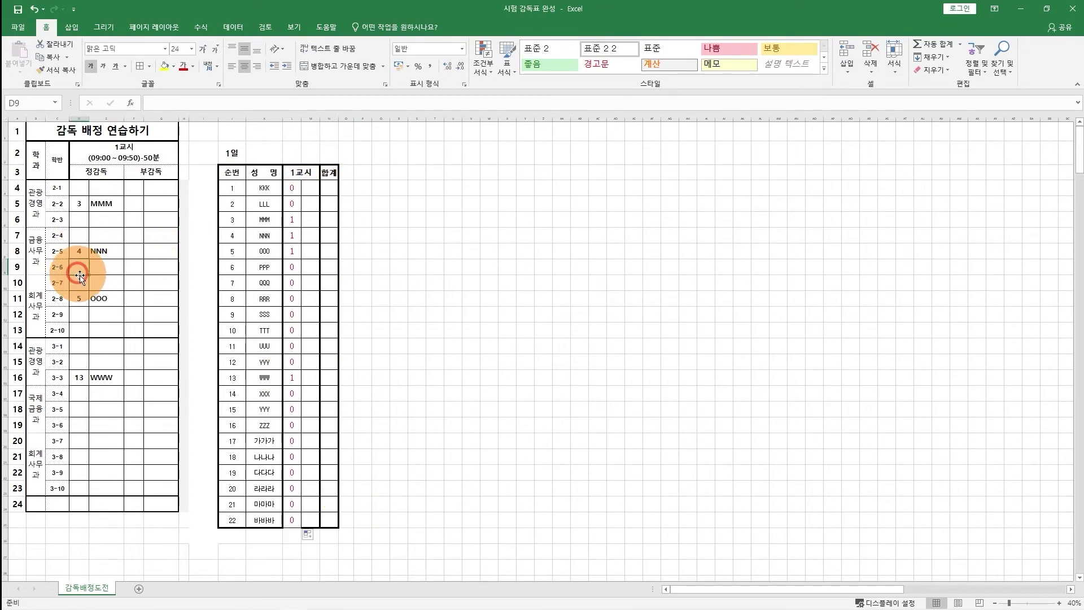
pyautogui.write('1')
pyautogui.press('Return')
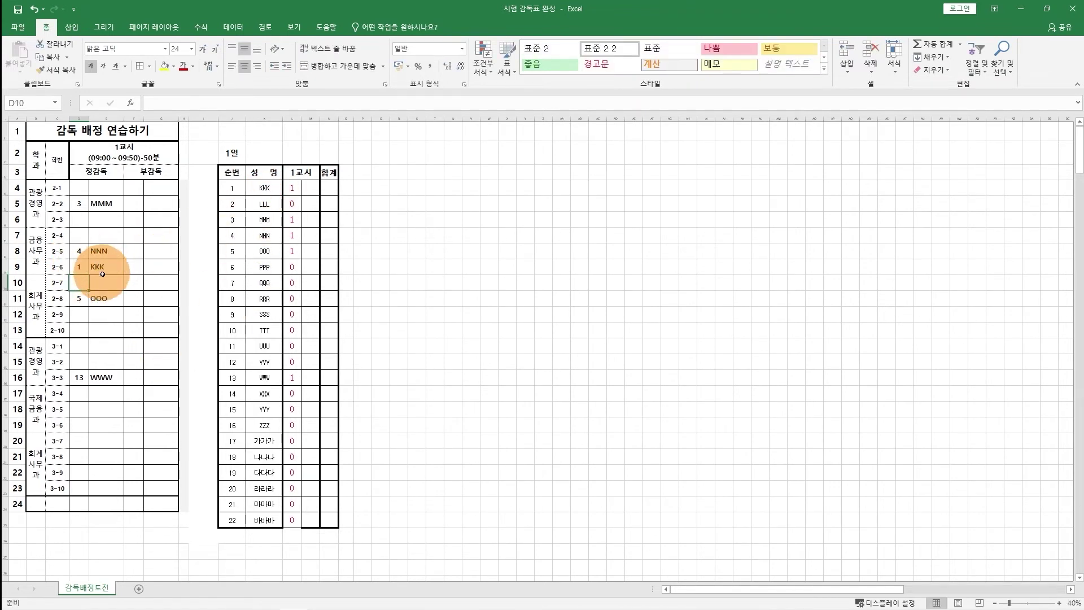
pyautogui.click(89, 333)
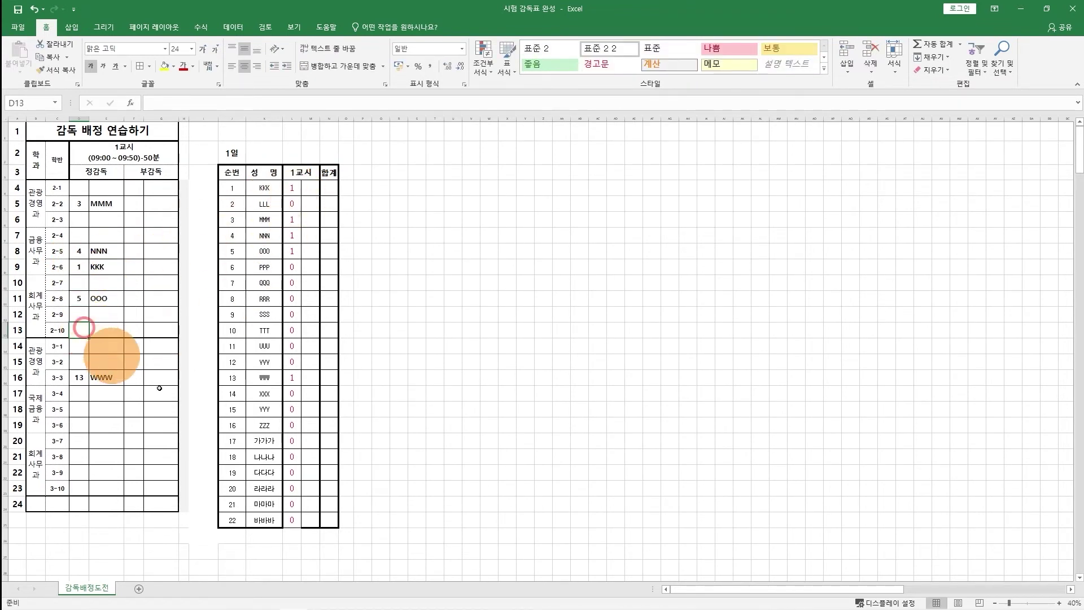
pyautogui.write('1')
pyautogui.press('Return')
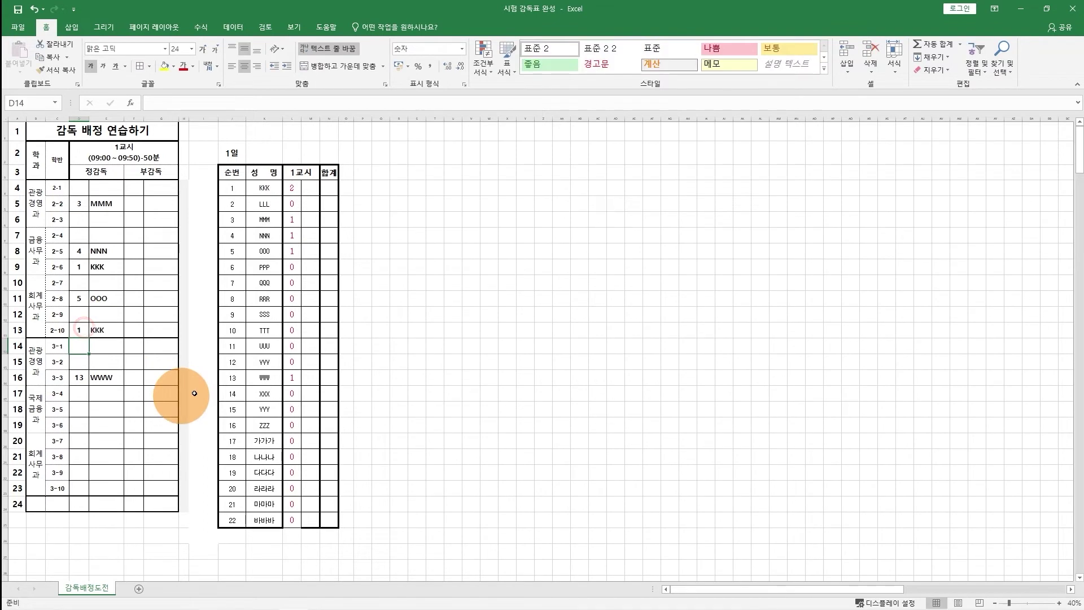
pyautogui.click(315, 193)
pyautogui.click(398, 205)
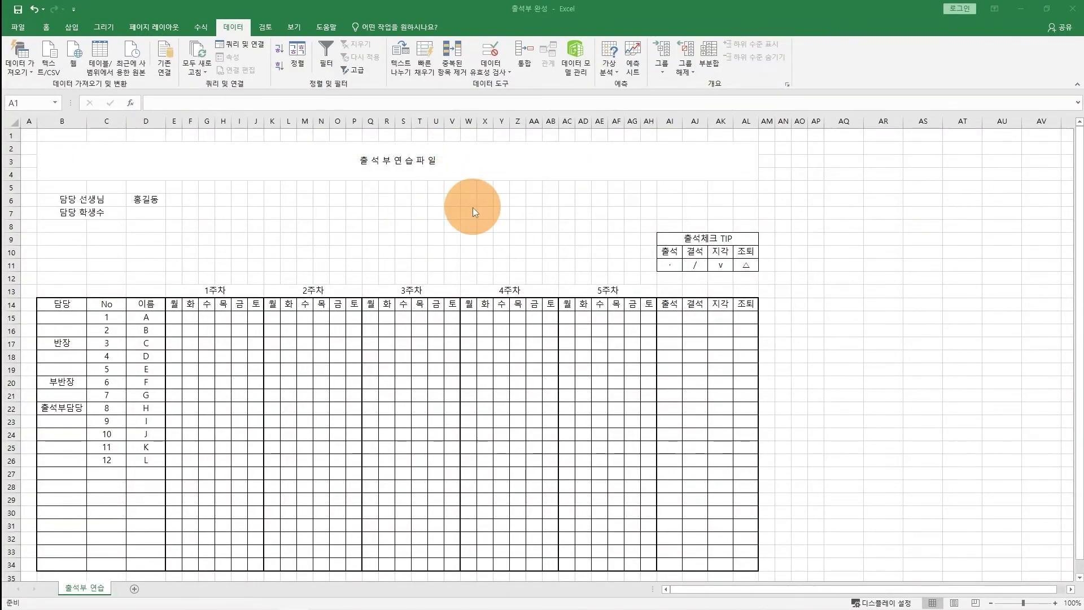
pyautogui.scroll(-1, 450, 229)
pyautogui.click(400, 281)
pyautogui.scroll(1, 446, 372)
pyautogui.click(409, 382)
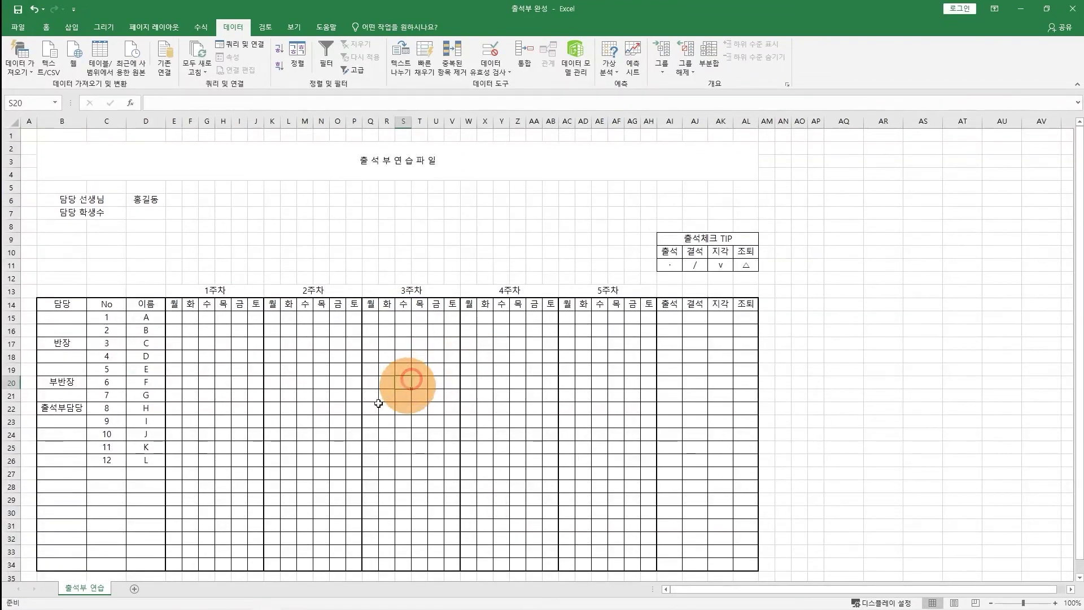
# Apply list data validation (목록) to the attendance grid E15:AH34 with source =$AI$11:$AL$11
pyautogui.click(178, 322)
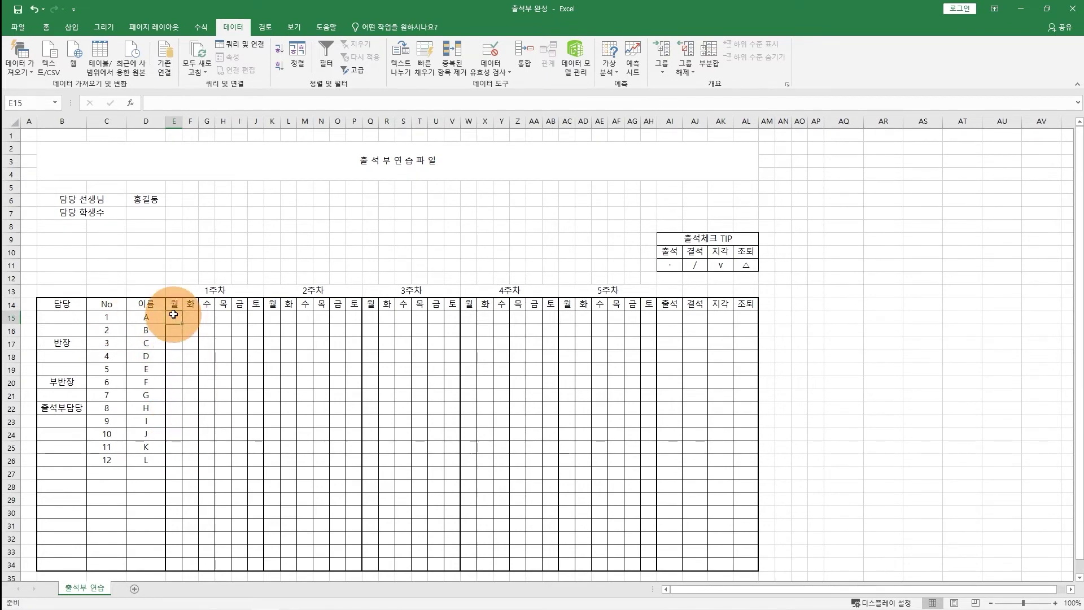
pyautogui.moveTo(173, 315); pyautogui.dragTo(649, 525)
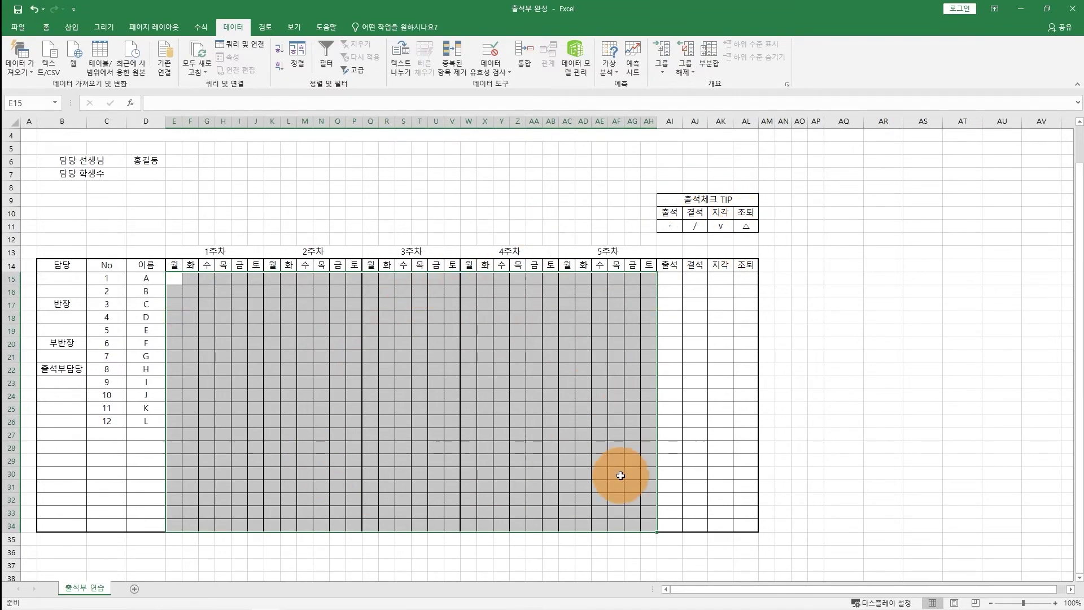
pyautogui.click(241, 25)
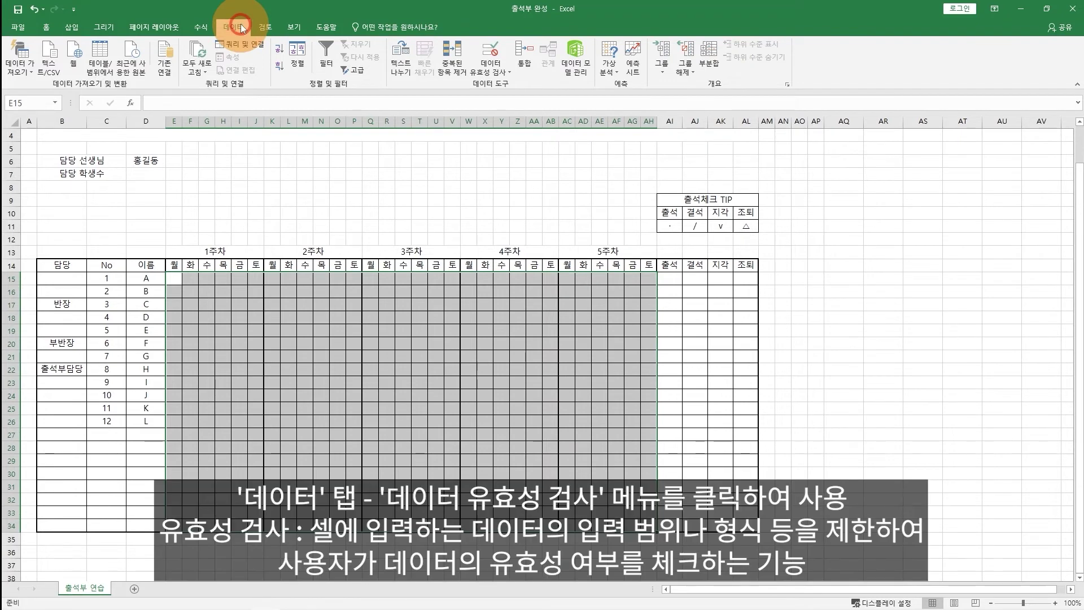
pyautogui.click(489, 49)
pyautogui.click(855, 146)
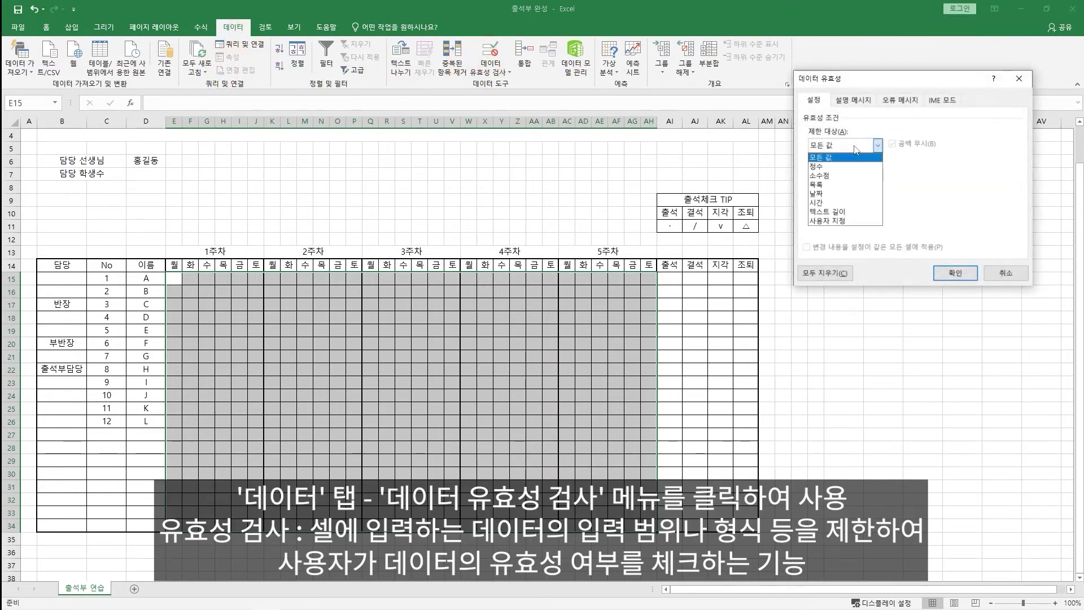
pyautogui.click(845, 184)
pyautogui.click(841, 205)
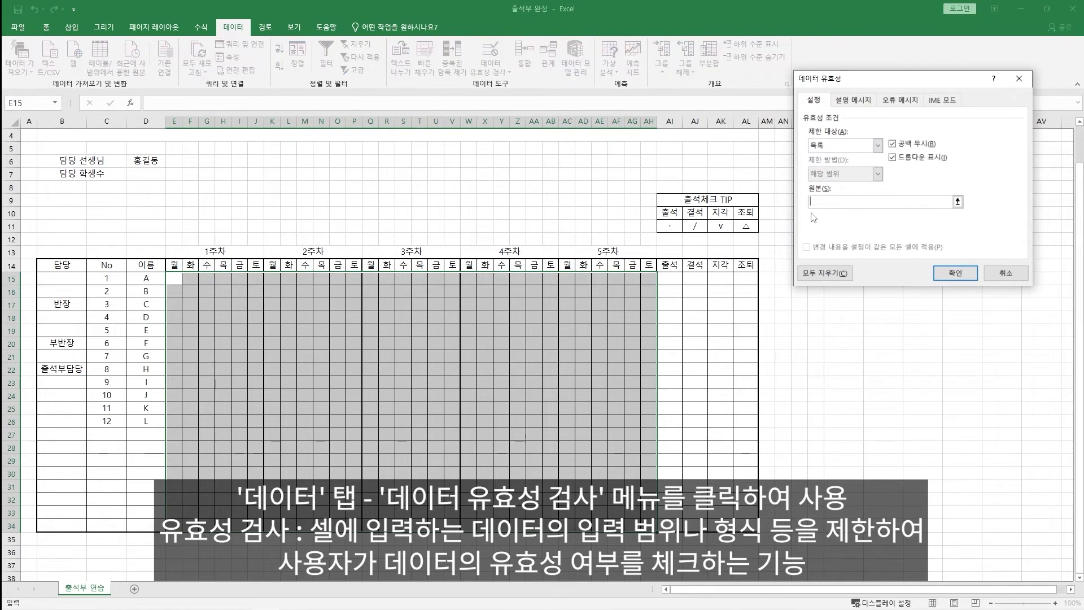
pyautogui.moveTo(670, 225); pyautogui.dragTo(745, 226)
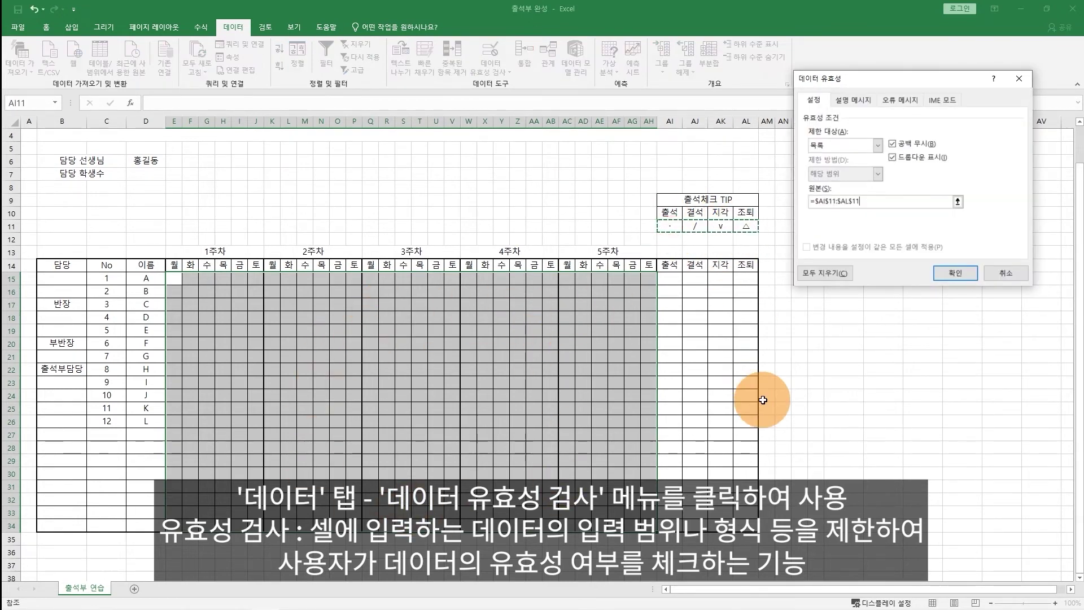
pyautogui.click(953, 271)
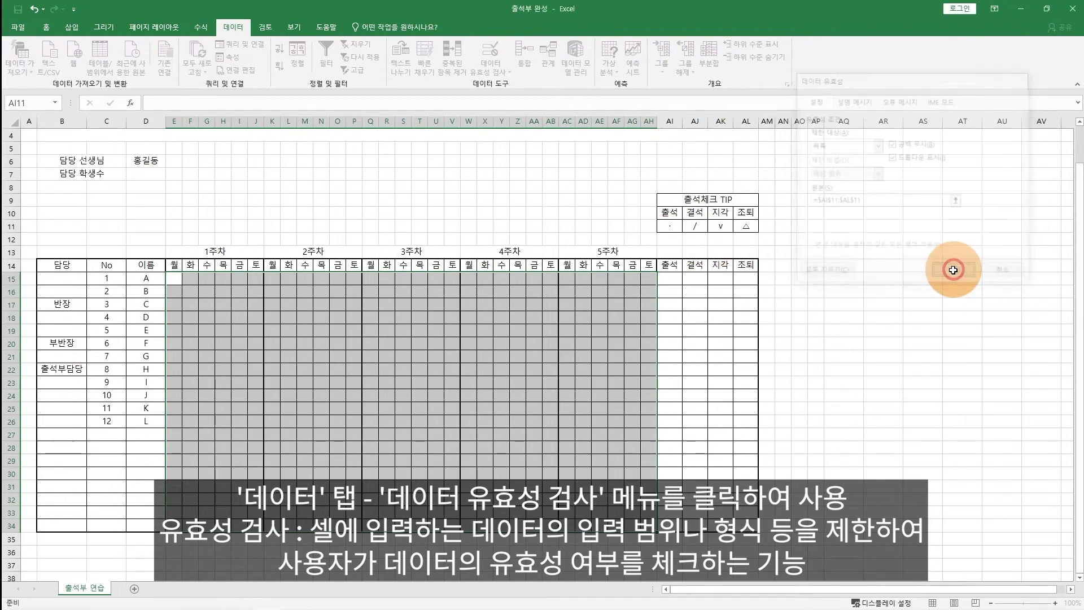
# Choose / in W26 for student L and v in Z21 for student G from the attendance mark lists
pyautogui.click(472, 422)
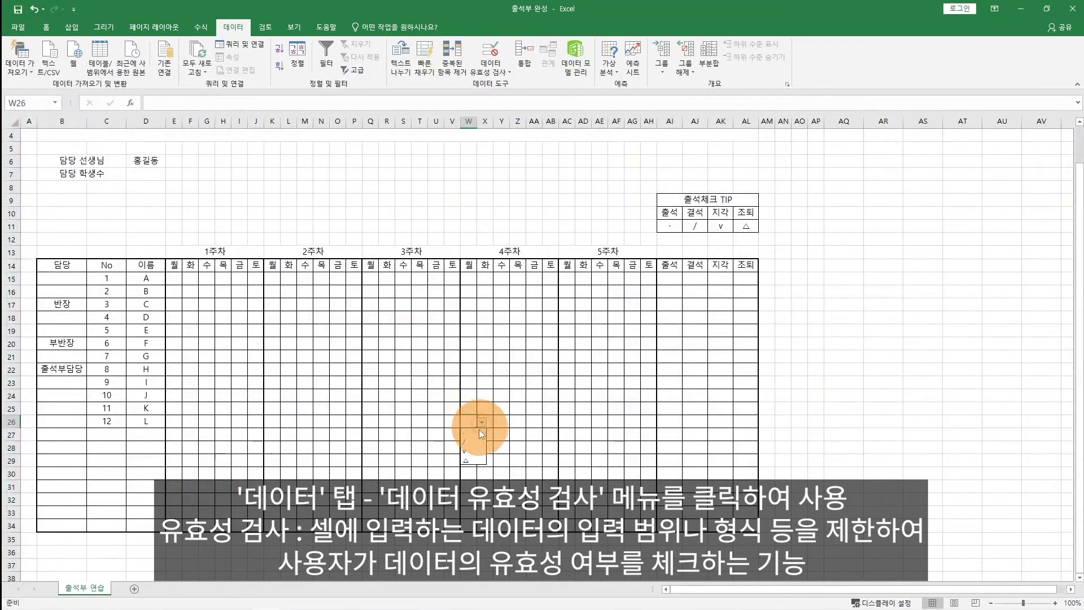
pyautogui.click(477, 442)
pyautogui.click(511, 355)
pyautogui.click(524, 386)
# Set E15 to the attendance mark "·" and fill it down through E26
pyautogui.click(172, 278)
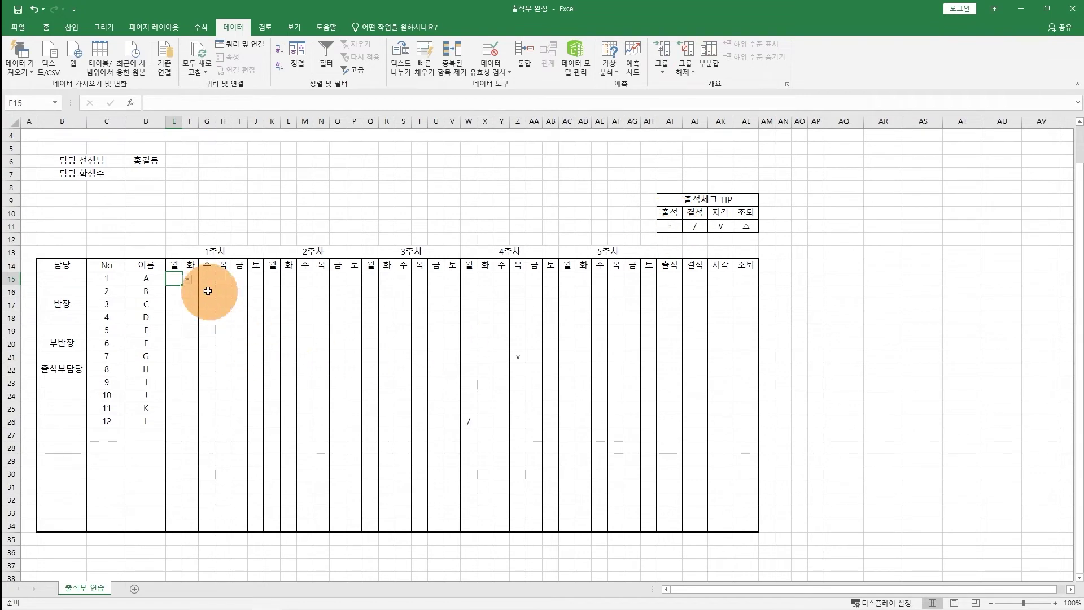
pyautogui.click(188, 279)
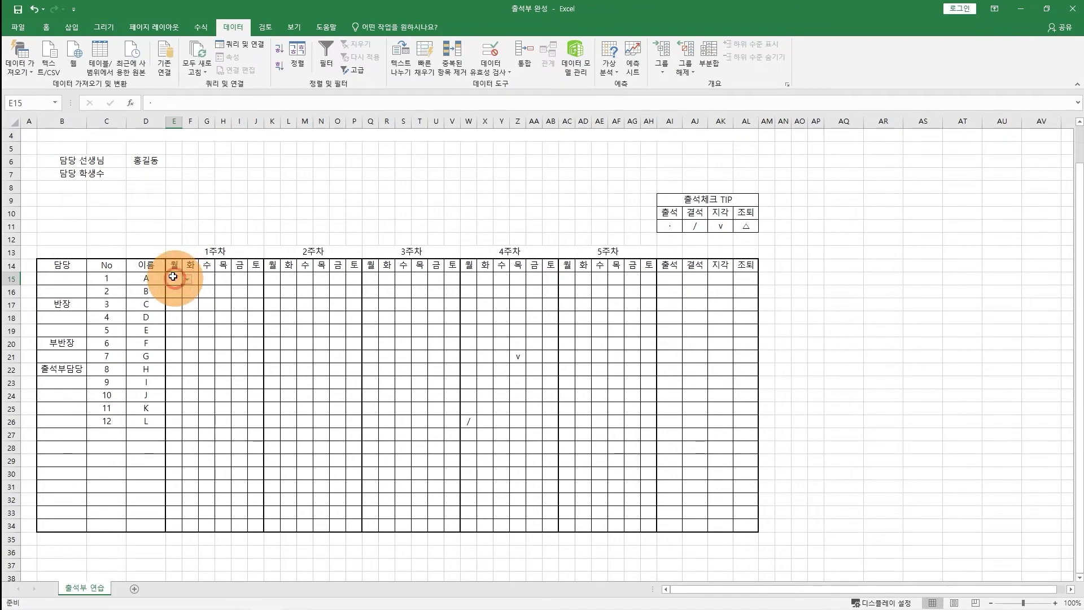
pyautogui.moveTo(182, 286); pyautogui.dragTo(181, 428)
pyautogui.click(291, 497)
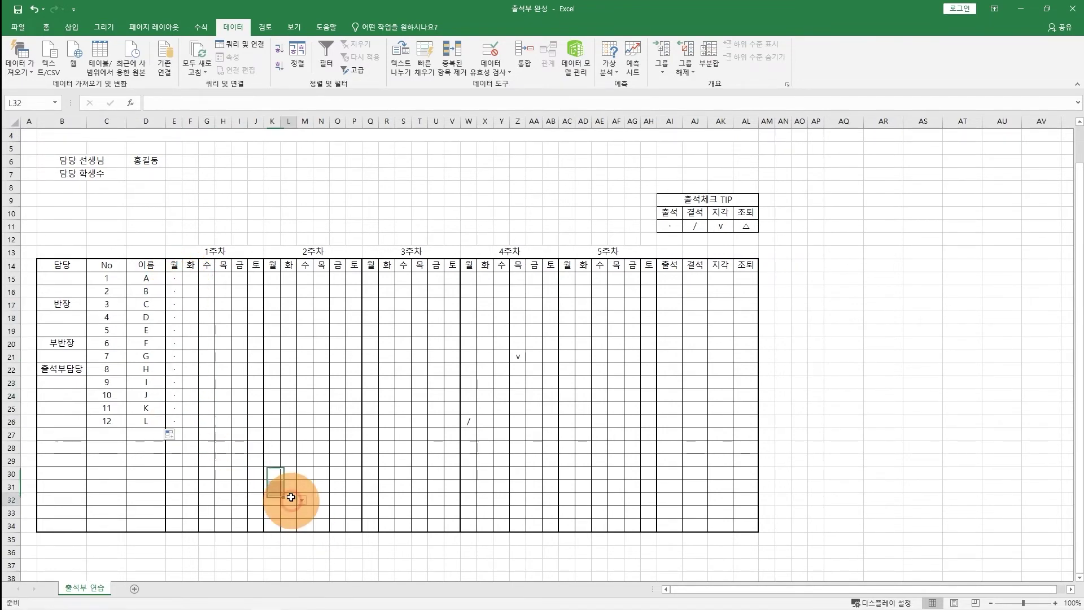
# Try filling the marks in E15:E26 across to column AH with an ordinary fill, and undo it
pyautogui.moveTo(176, 278); pyautogui.dragTo(182, 430)
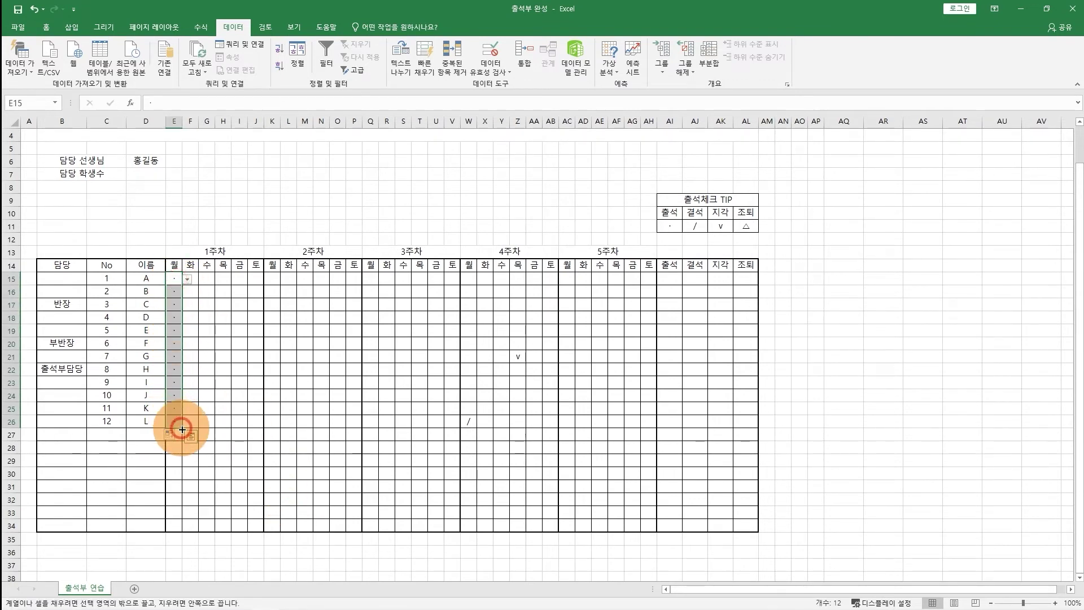
pyautogui.moveTo(182, 429); pyautogui.dragTo(657, 422)
pyautogui.click(519, 512)
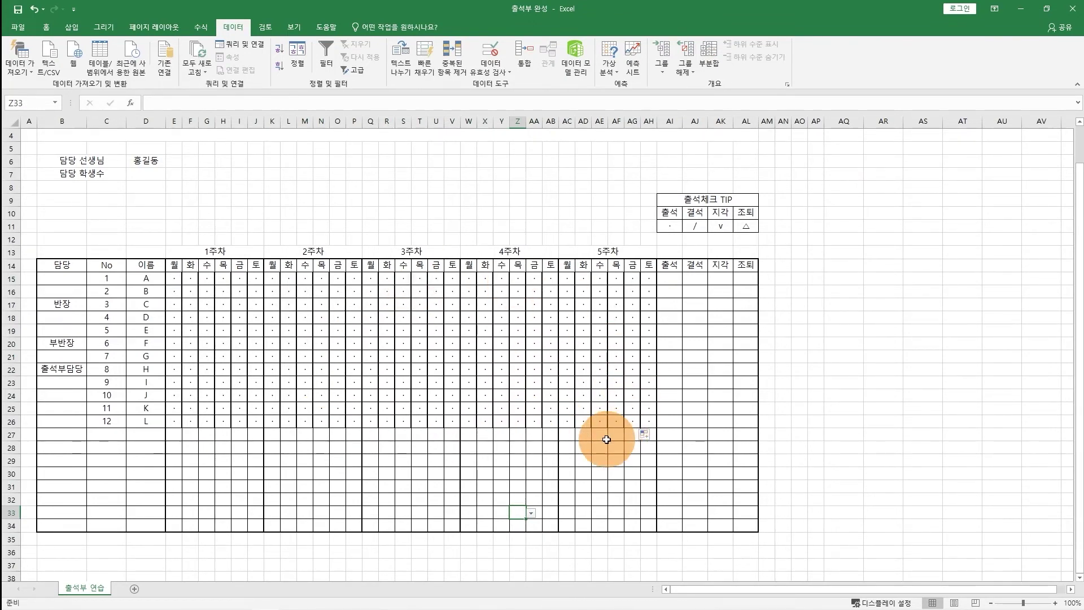
pyautogui.click(35, 10)
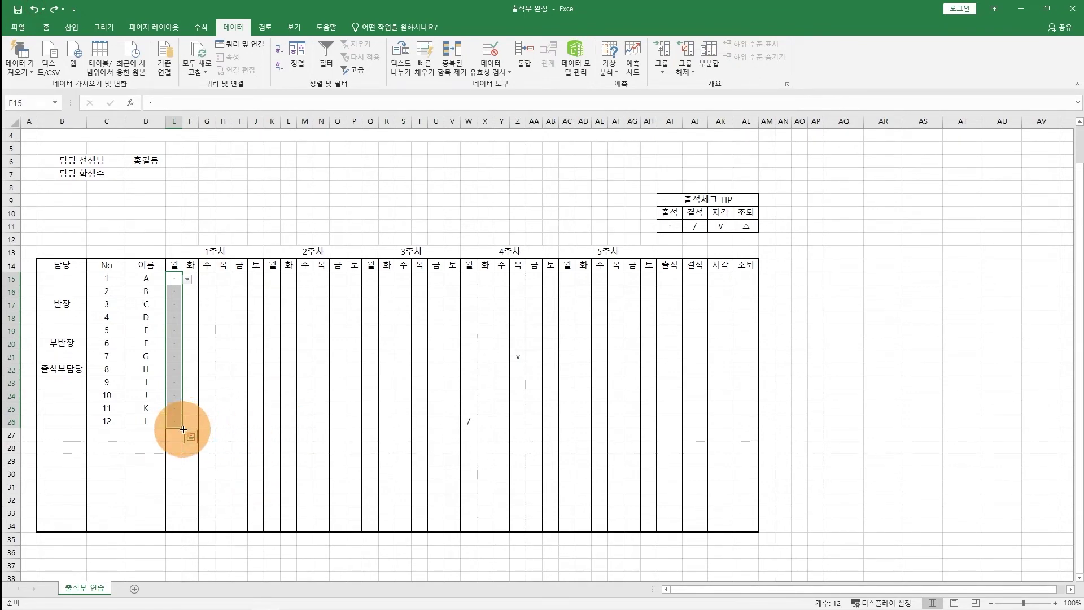
# Fill the attendance marks in E15:E26 across to column AH without formatting
pyautogui.moveTo(182, 429); pyautogui.dragTo(661, 421)
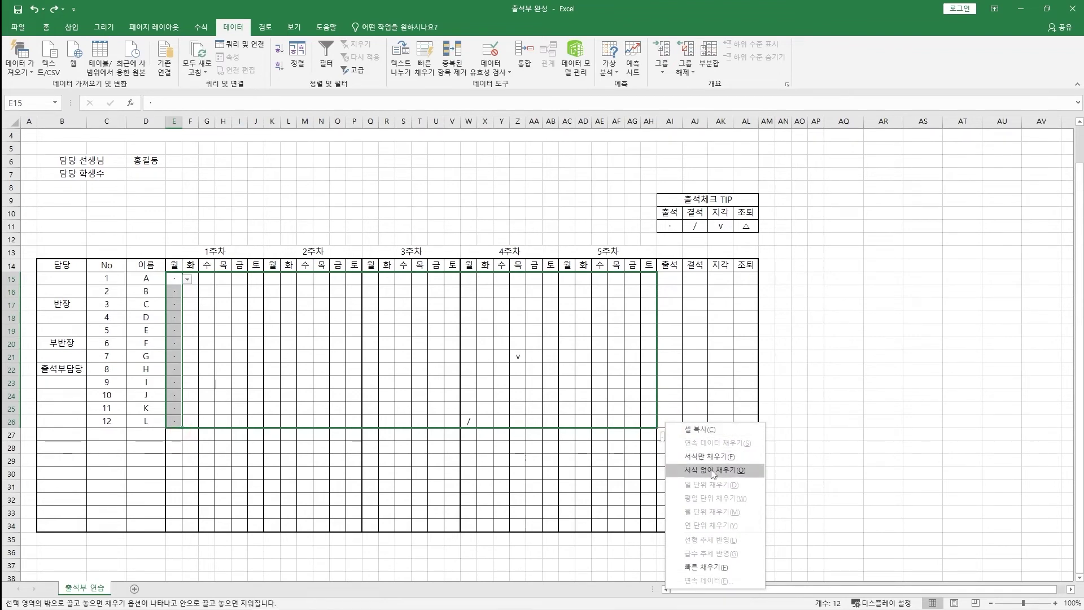
pyautogui.click(712, 429)
pyautogui.click(735, 471)
pyautogui.click(593, 485)
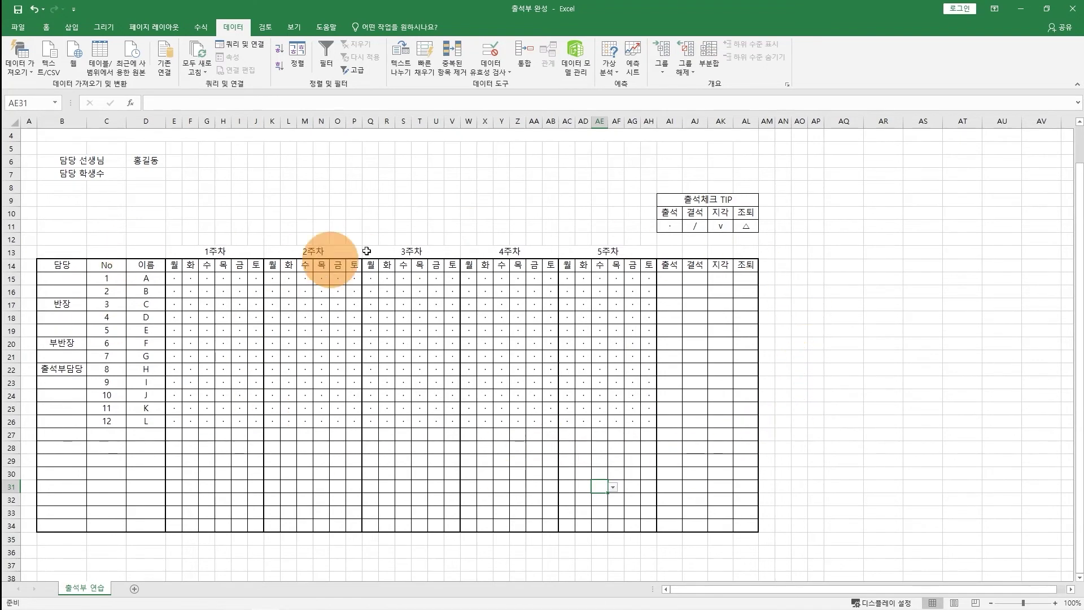
# Enter =COUNTIF(E15:AH15,$AI$11) in AI15 to count student A's attendance marks, and fill it down through AI26
pyautogui.click(672, 282)
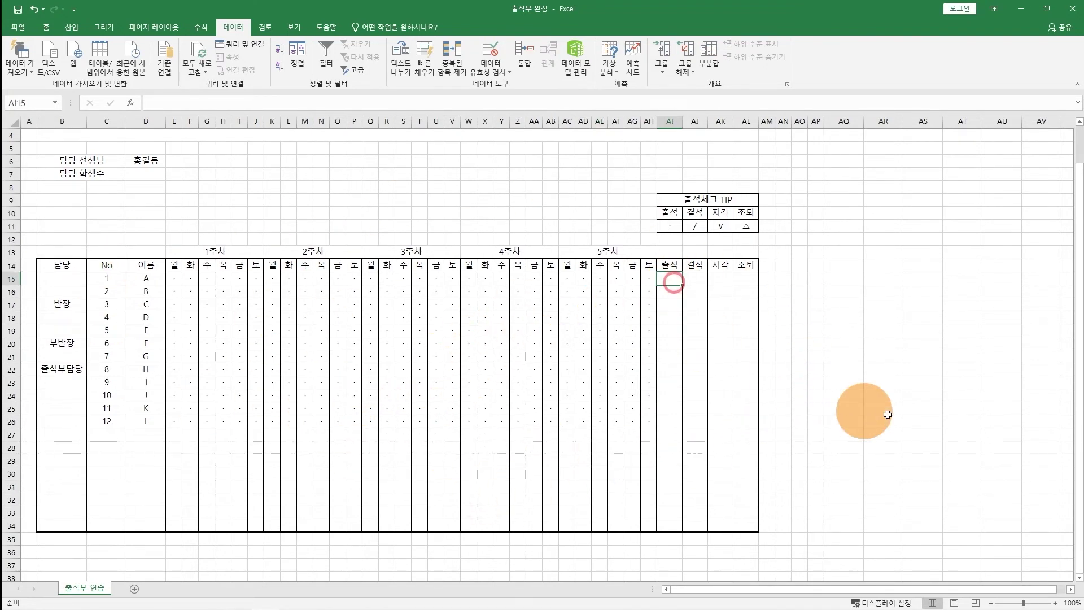
pyautogui.write('=')
pyautogui.write('count')
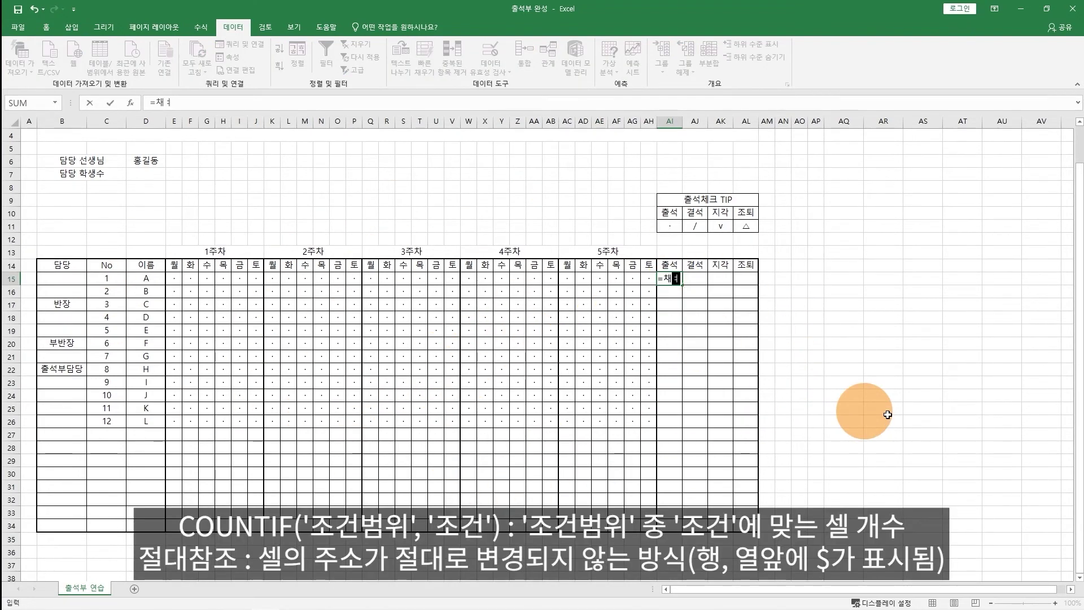
pyautogui.write('if(')
pyautogui.moveTo(174, 278); pyautogui.dragTo(649, 278)
pyautogui.write(',')
pyautogui.click(677, 228)
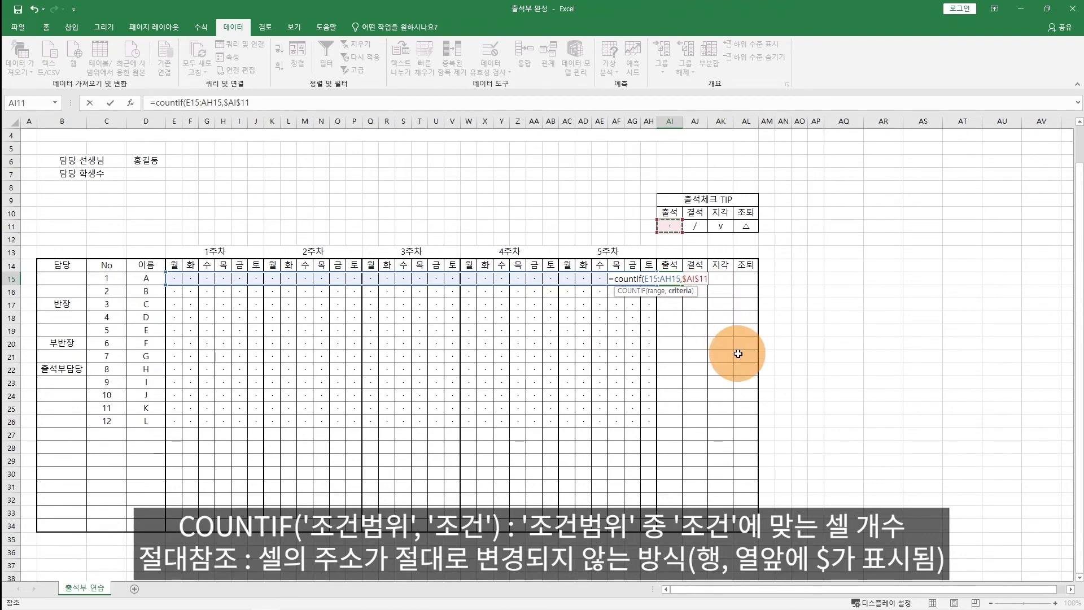
pyautogui.press('Return')
pyautogui.click(675, 279)
pyautogui.moveTo(682, 285); pyautogui.dragTo(684, 433)
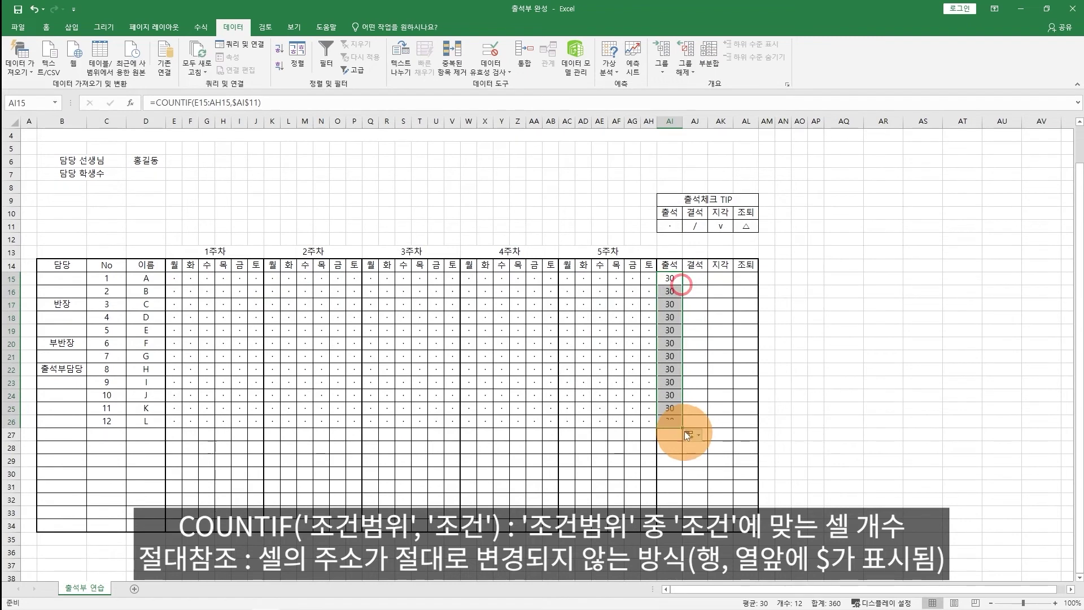
# Choose / from the mark list in AC22 for student H and inspect the attendance count formula in AI22
pyautogui.click(562, 372)
pyautogui.click(580, 370)
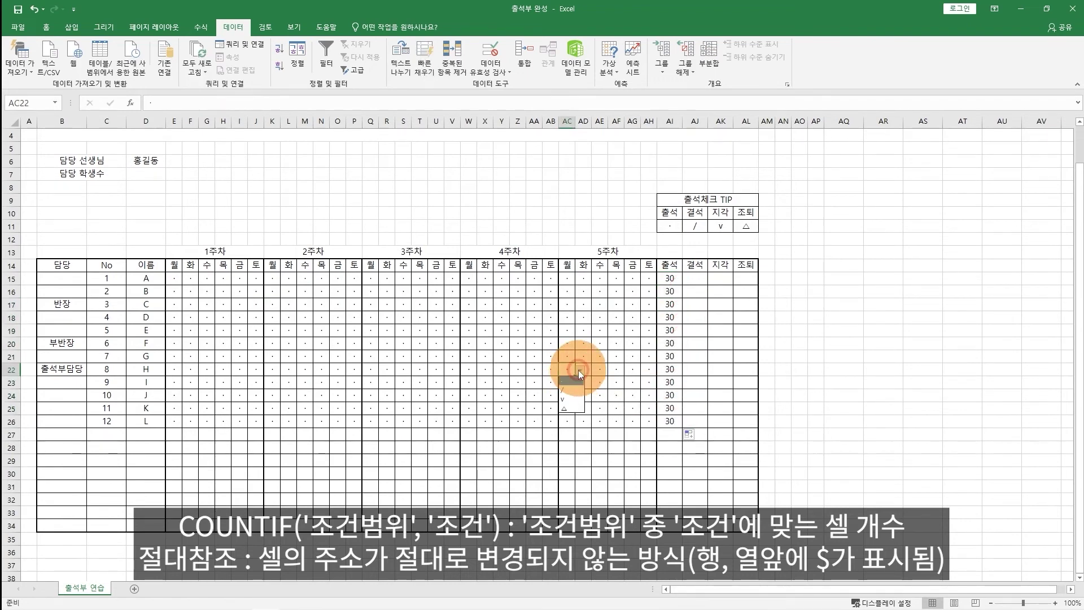
pyautogui.click(571, 391)
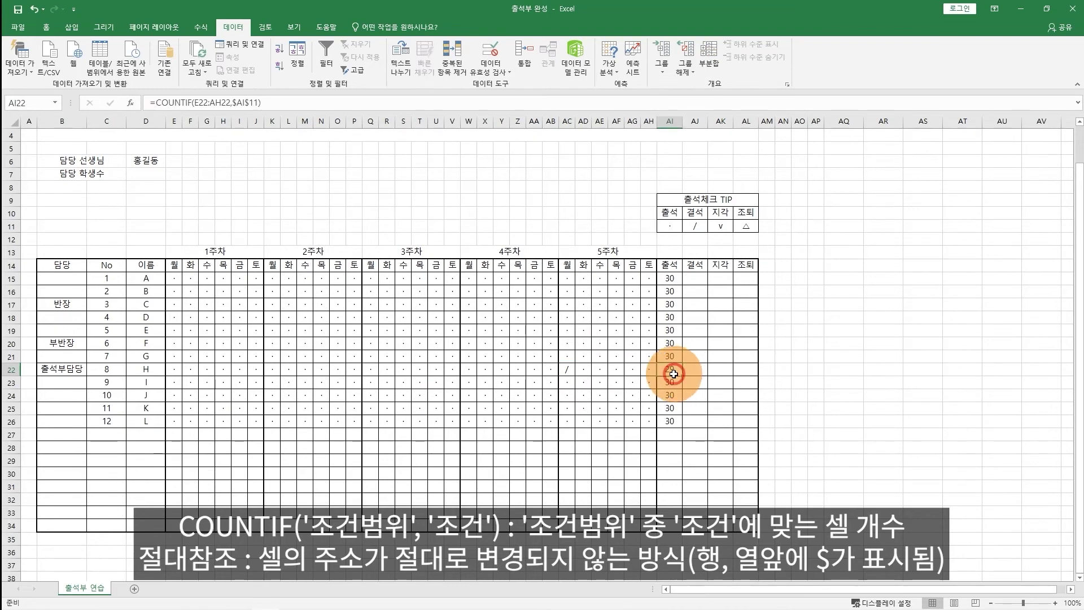
pyautogui.doubleClick(680, 370)
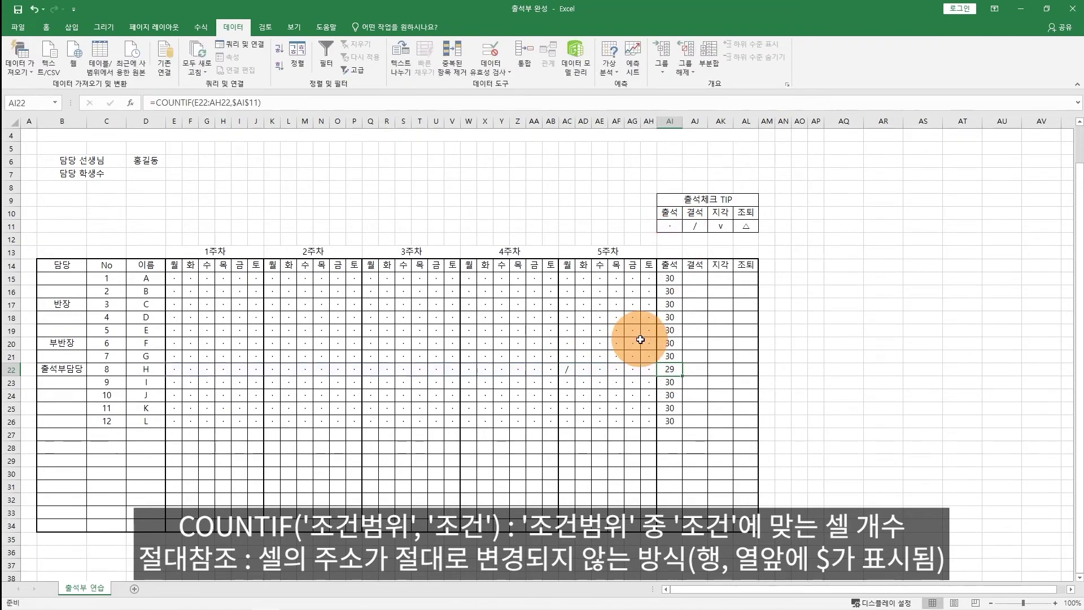
# Enter =COUNTIF(E15:AH15,$AJ$11) in AJ15 to count absences, and fill it down through AJ26
pyautogui.click(687, 284)
pyautogui.write('=counif(')
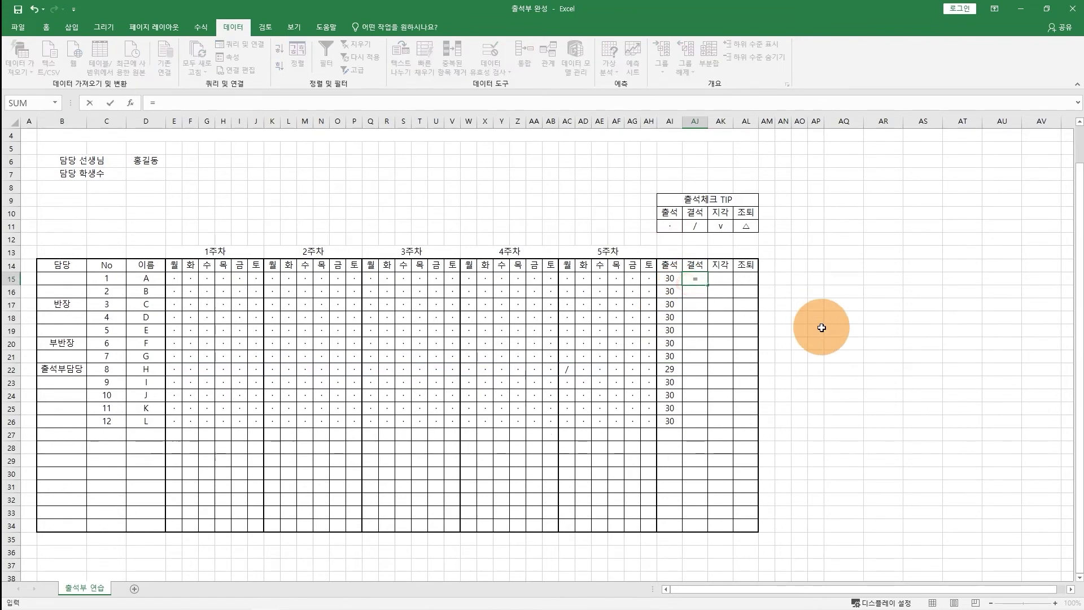
pyautogui.press('BackSpace')
pyautogui.press('BackSpace')
pyautogui.press('BackSpace')
pyautogui.write('tif(')
pyautogui.press('BackSpace')
pyautogui.press('BackSpace')
pyautogui.write('if(')
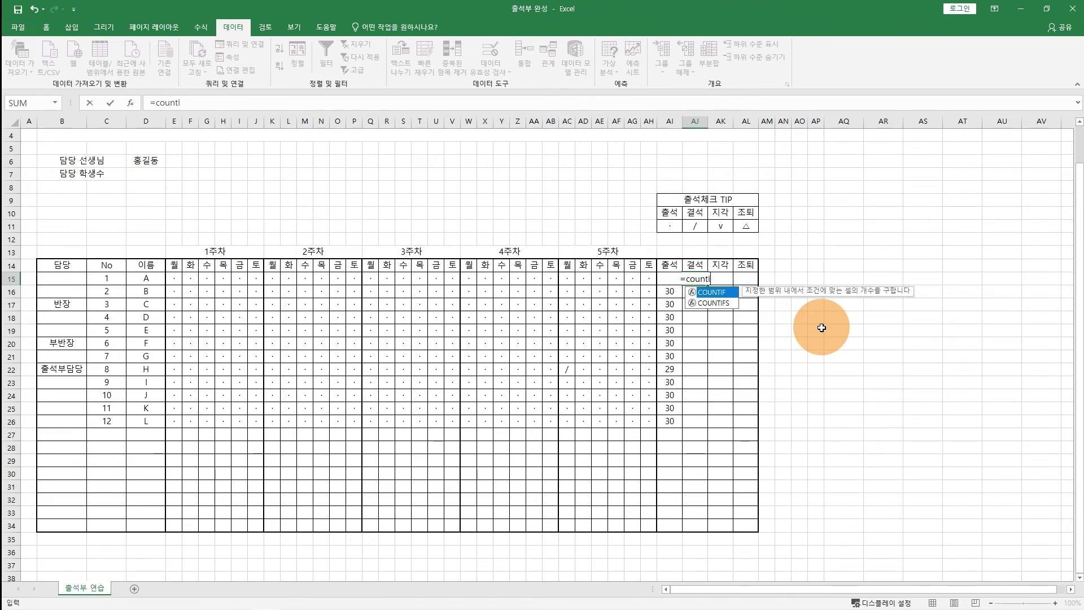
pyautogui.moveTo(175, 278); pyautogui.dragTo(650, 275)
pyautogui.write(',')
pyautogui.click(698, 225)
pyautogui.press('F4')
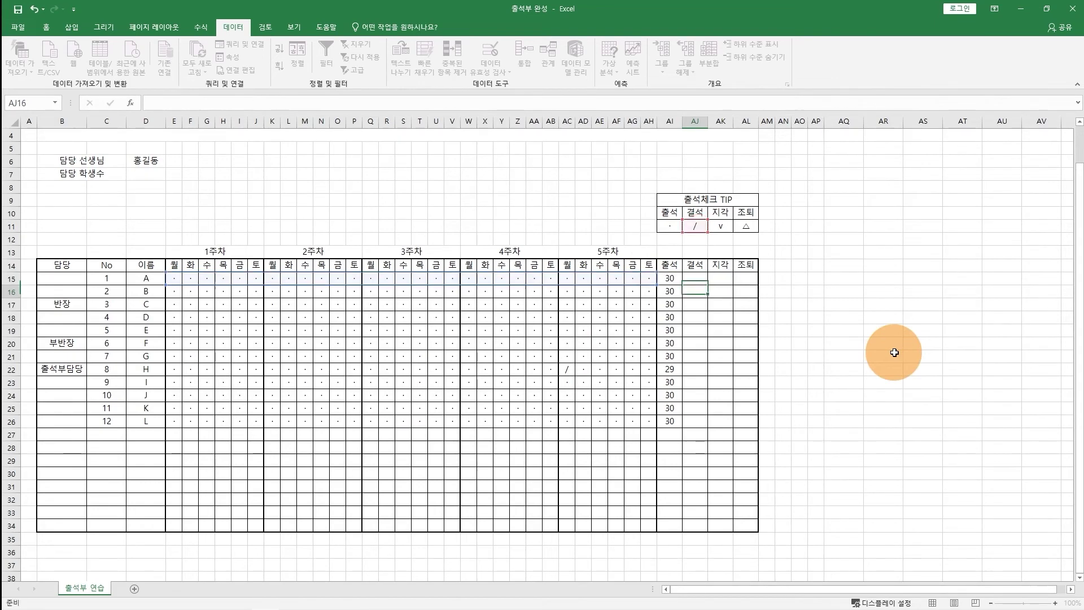
pyautogui.press('Return')
pyautogui.click(704, 281)
pyautogui.moveTo(708, 283); pyautogui.dragTo(718, 423)
# Choose / from the mark list in AE16 for student B
pyautogui.click(499, 289)
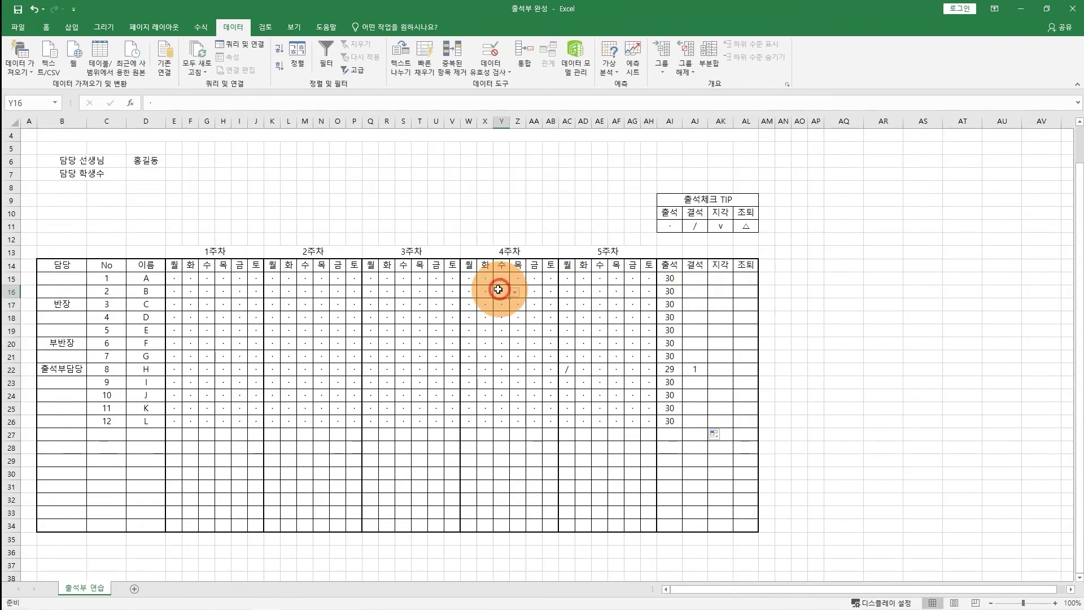
pyautogui.click(595, 289)
pyautogui.click(613, 292)
pyautogui.click(605, 308)
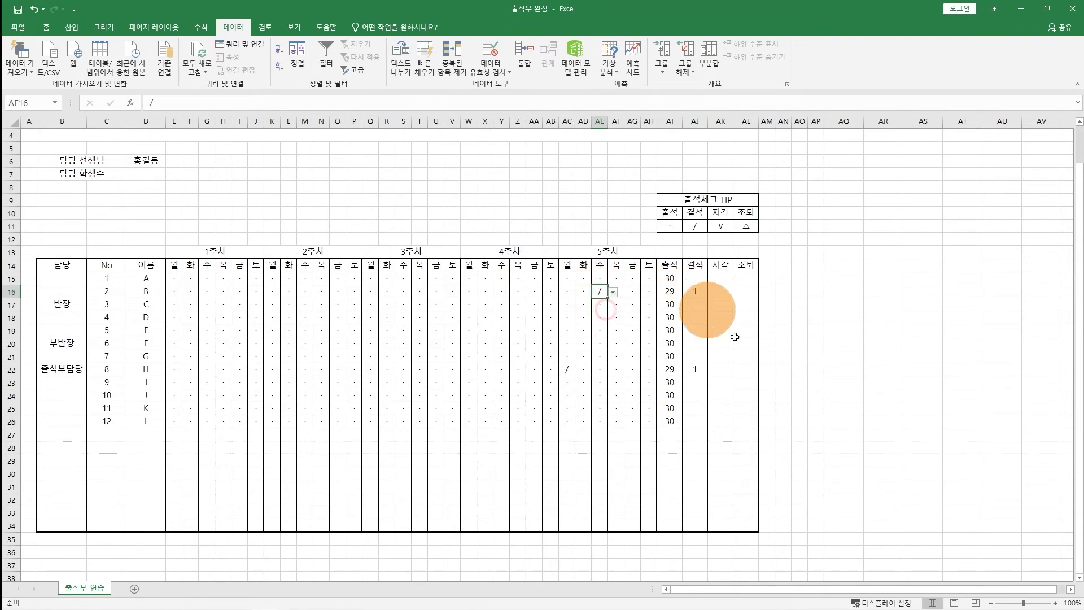
# Change the attendance count formula in AI15 to mixed references: =COUNTIF($E15:$AH15,AI$11)
pyautogui.click(724, 278)
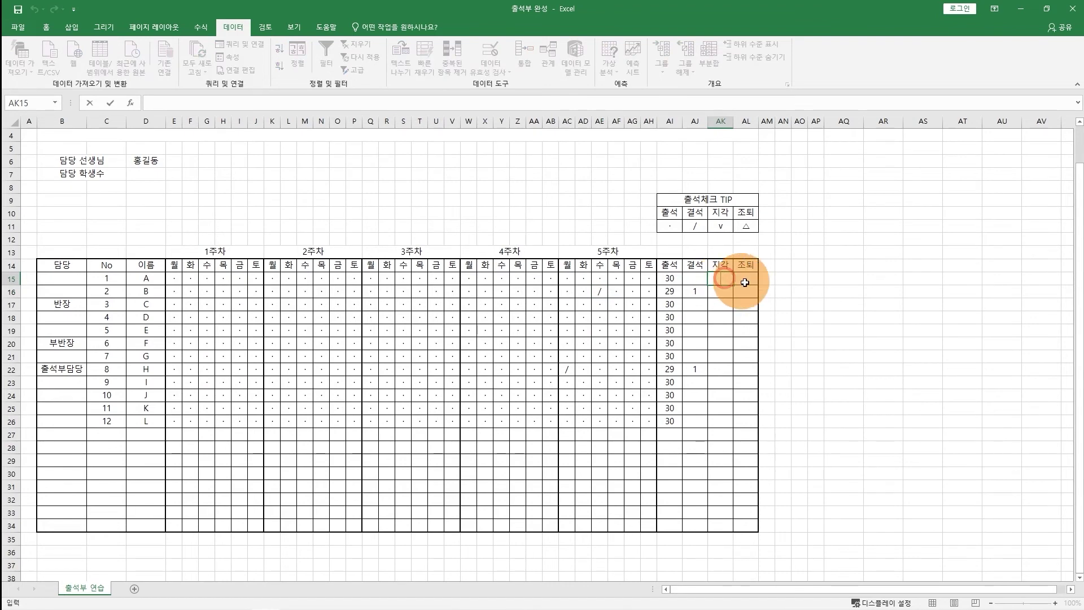
pyautogui.doubleClick(671, 279)
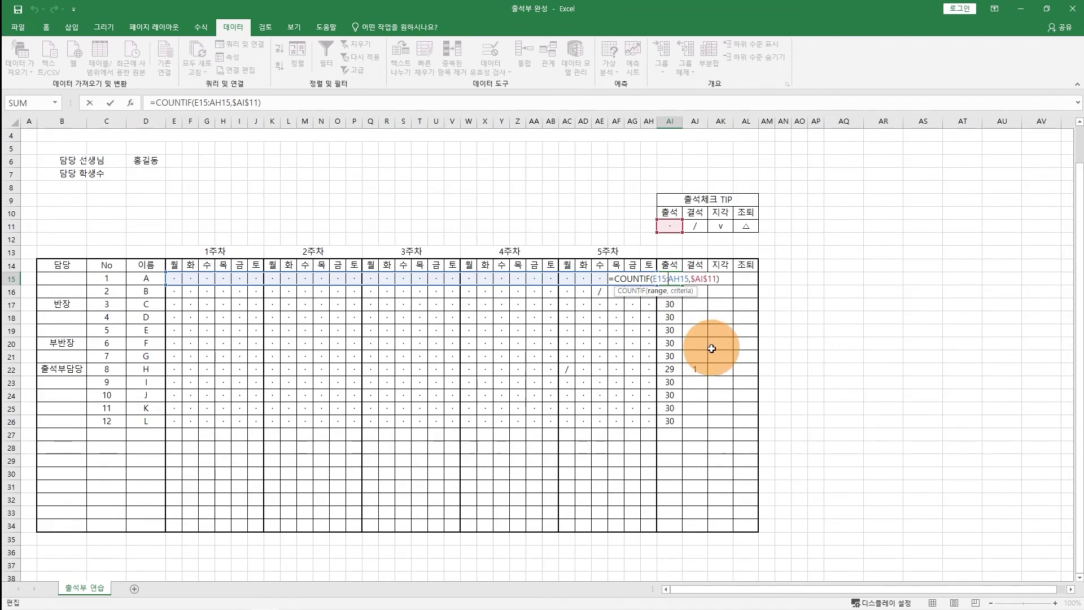
pyautogui.press('Return')
pyautogui.doubleClick(721, 279)
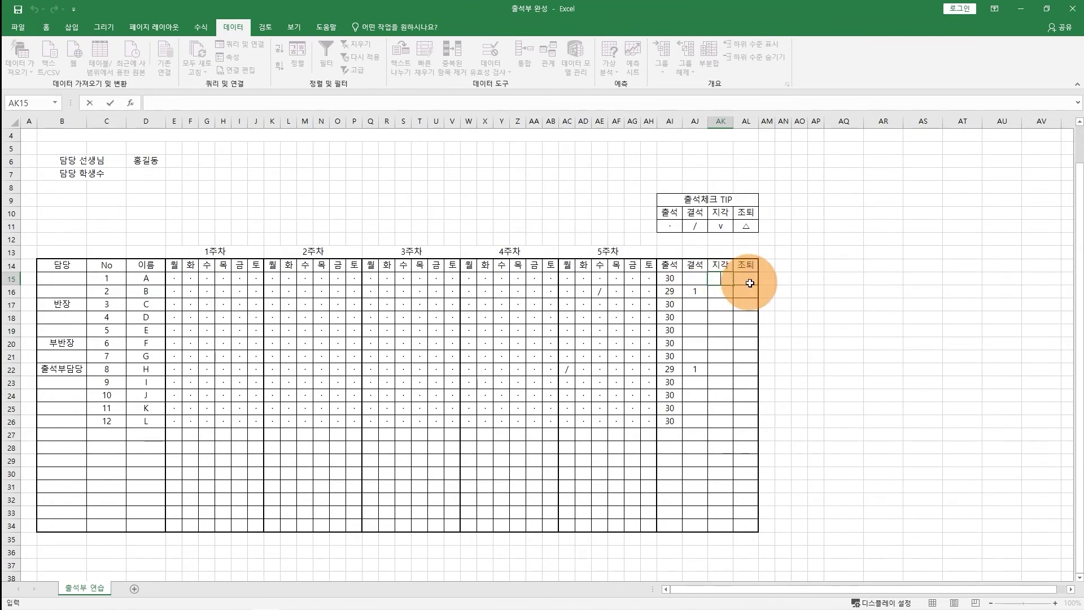
pyautogui.doubleClick(669, 278)
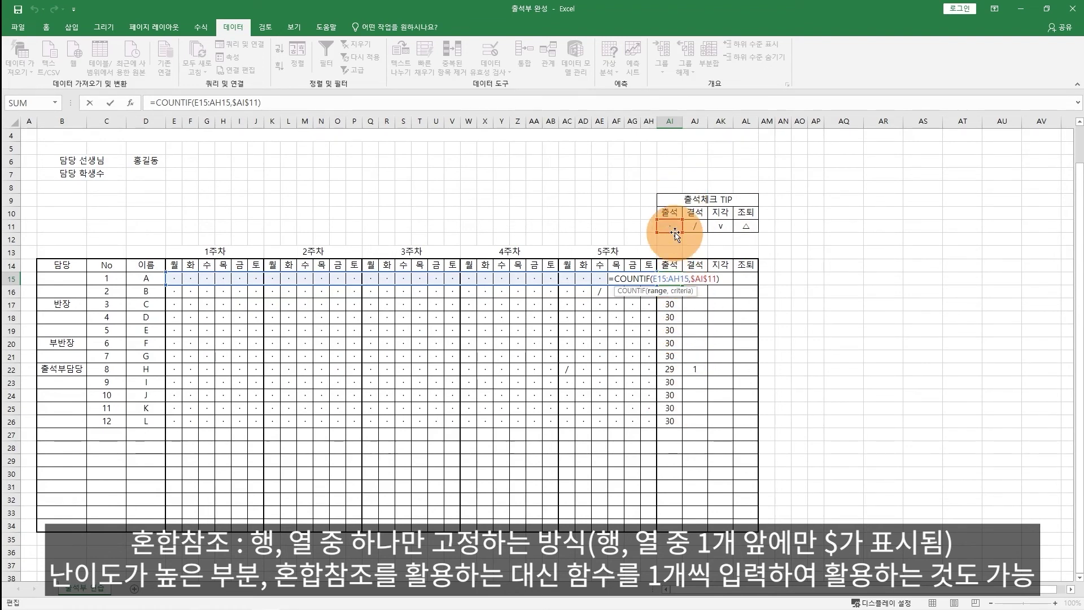
pyautogui.click(702, 278)
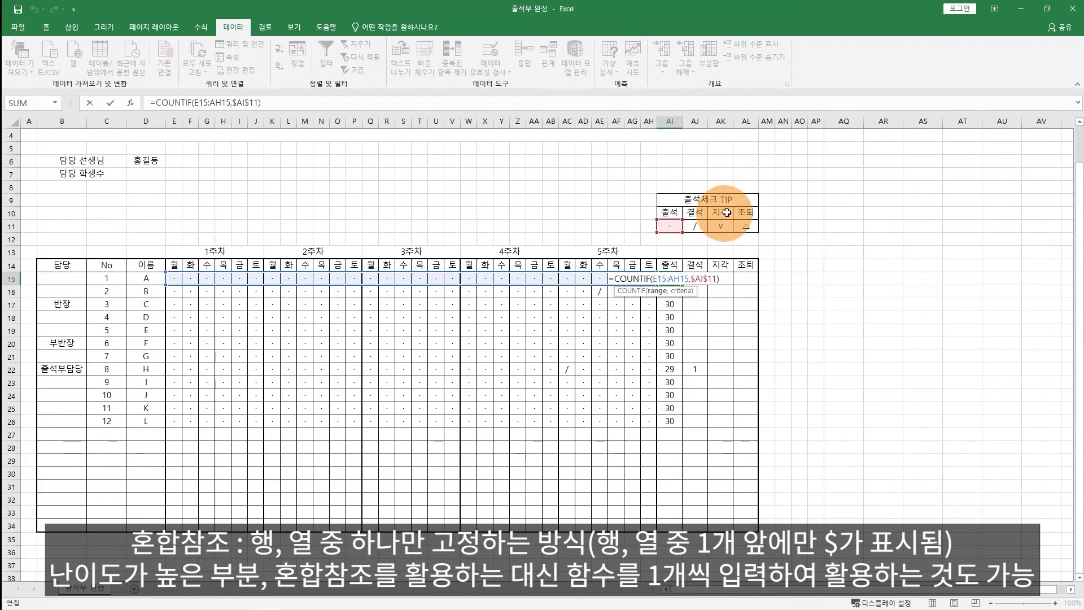
pyautogui.click(693, 277)
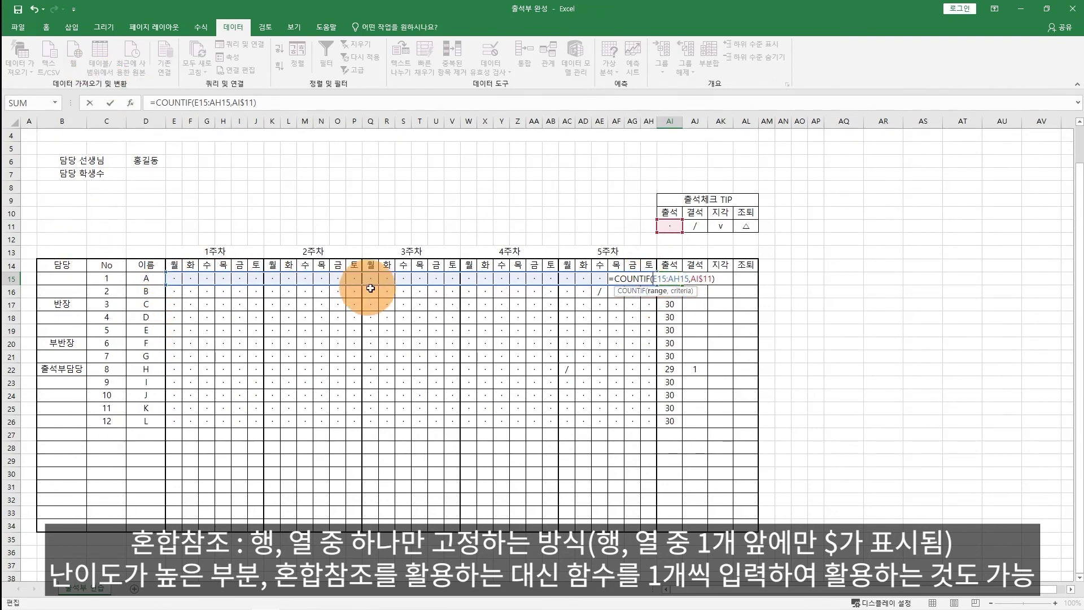
pyautogui.write('$')
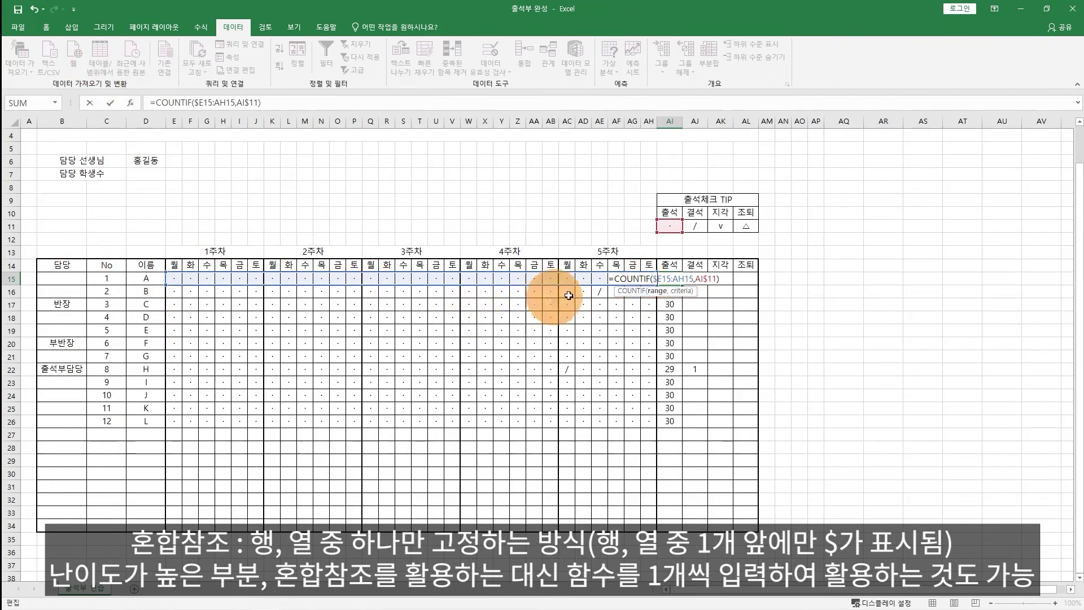
pyautogui.click(673, 276)
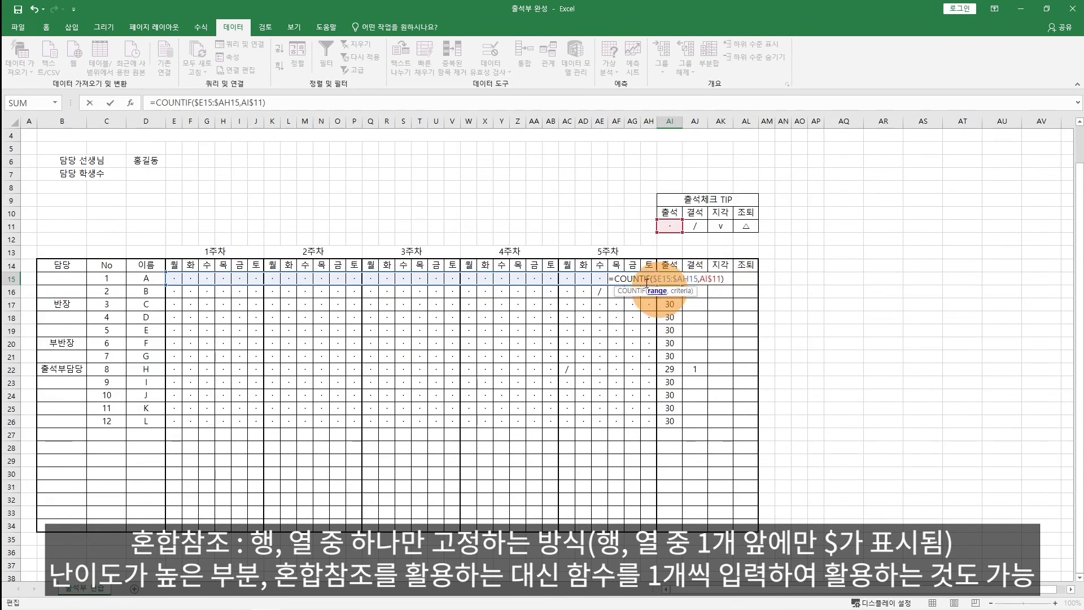
pyautogui.press('Return')
# Fill the AI15 formula across to AL15, and fill AI15:AL15 down through row 26
pyautogui.click(682, 280)
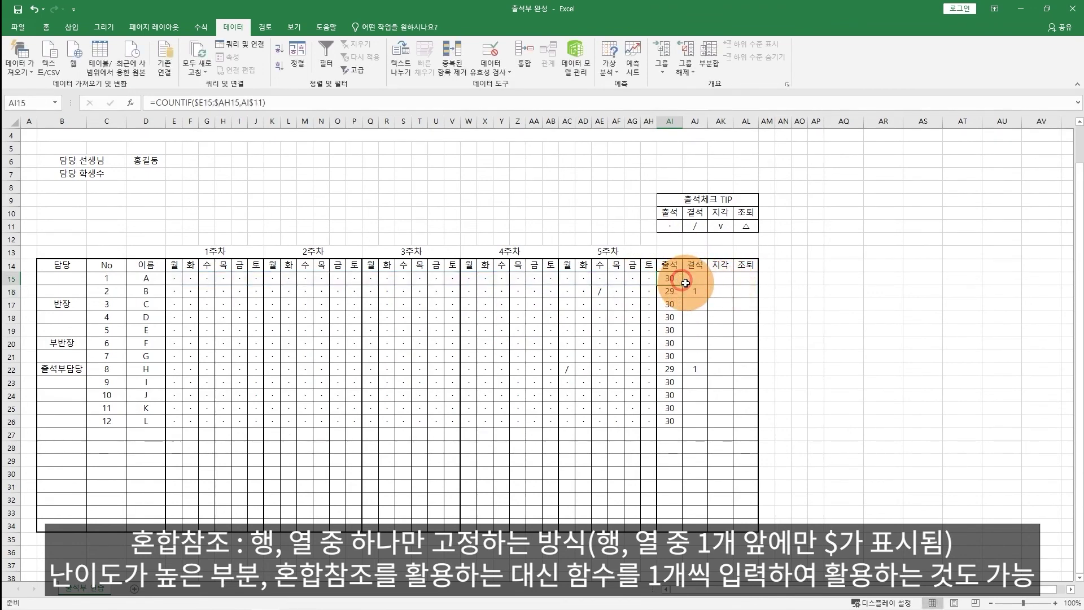
pyautogui.moveTo(681, 284); pyautogui.dragTo(759, 285)
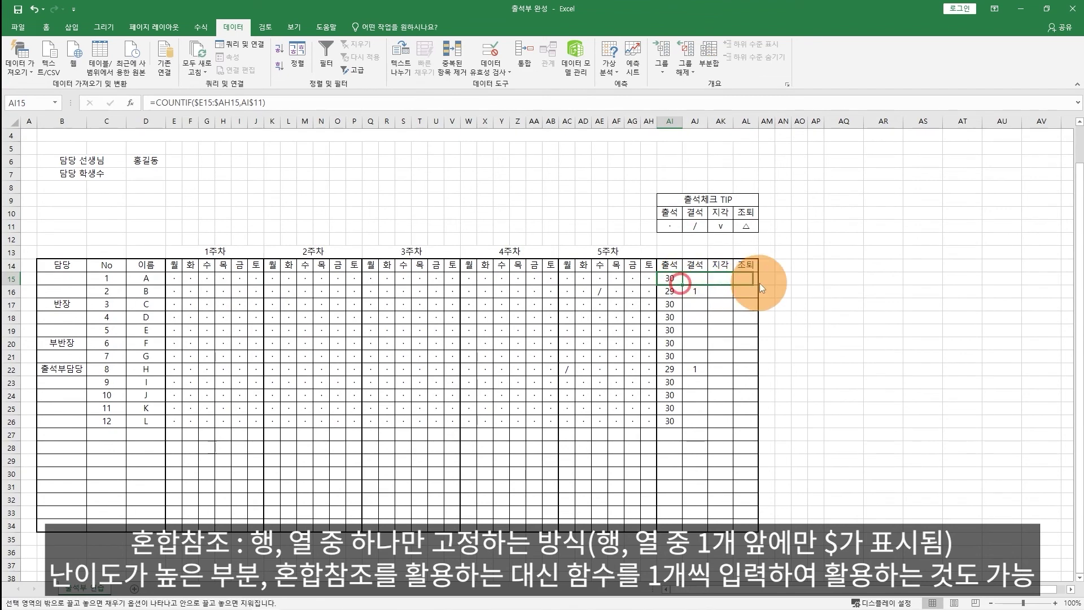
pyautogui.click(792, 332)
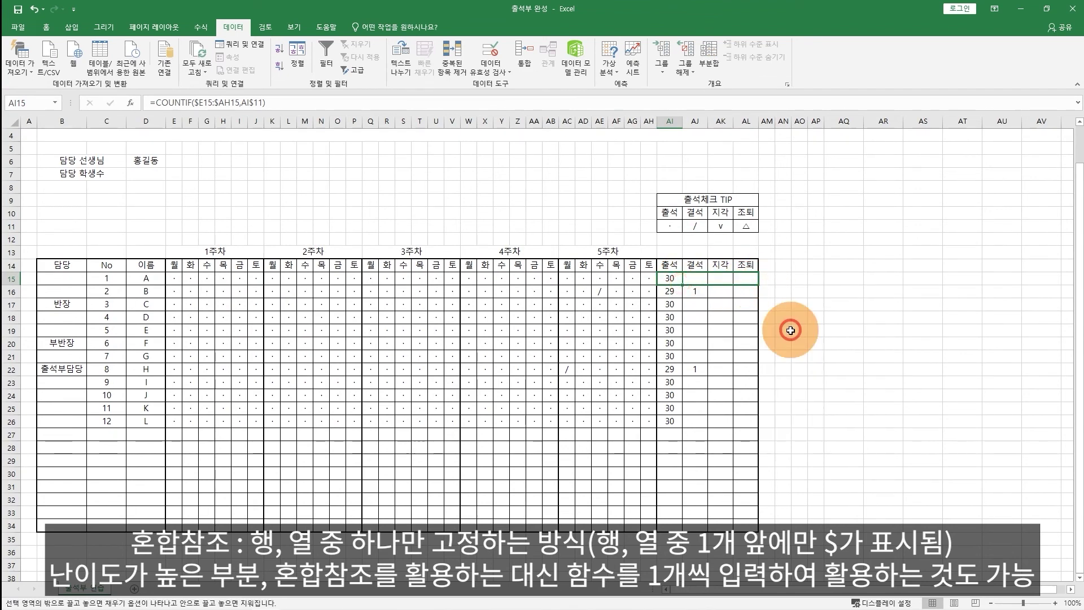
pyautogui.moveTo(757, 287); pyautogui.dragTo(767, 429)
pyautogui.click(802, 480)
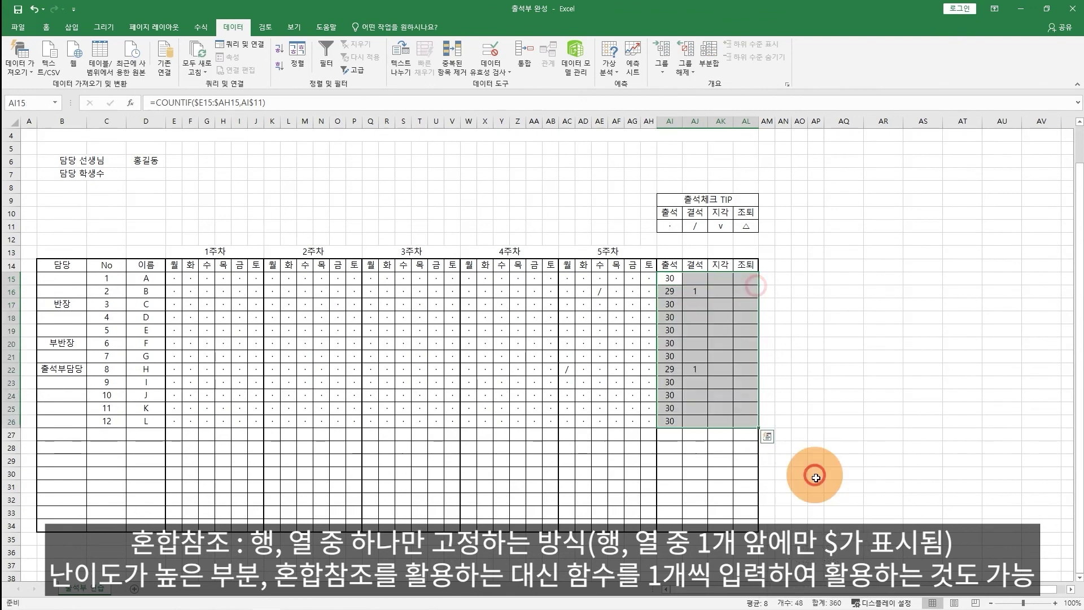
# Choose v in X18 and / in AC18 for student D, and check student B's count formulas in AK16 and AL16
pyautogui.click(561, 359)
pyautogui.click(487, 319)
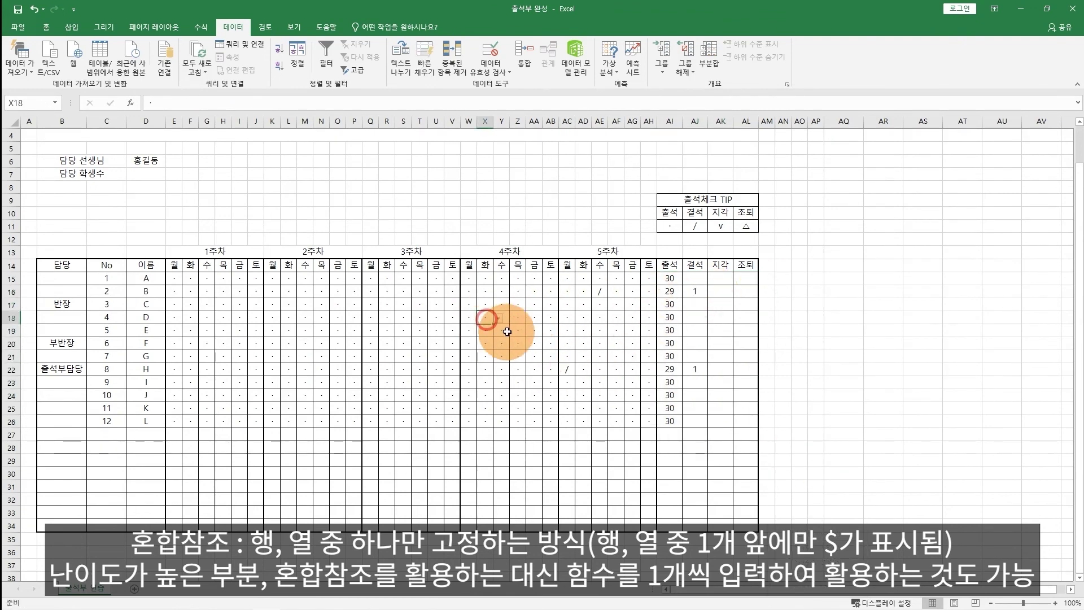
pyautogui.click(498, 318)
pyautogui.click(565, 317)
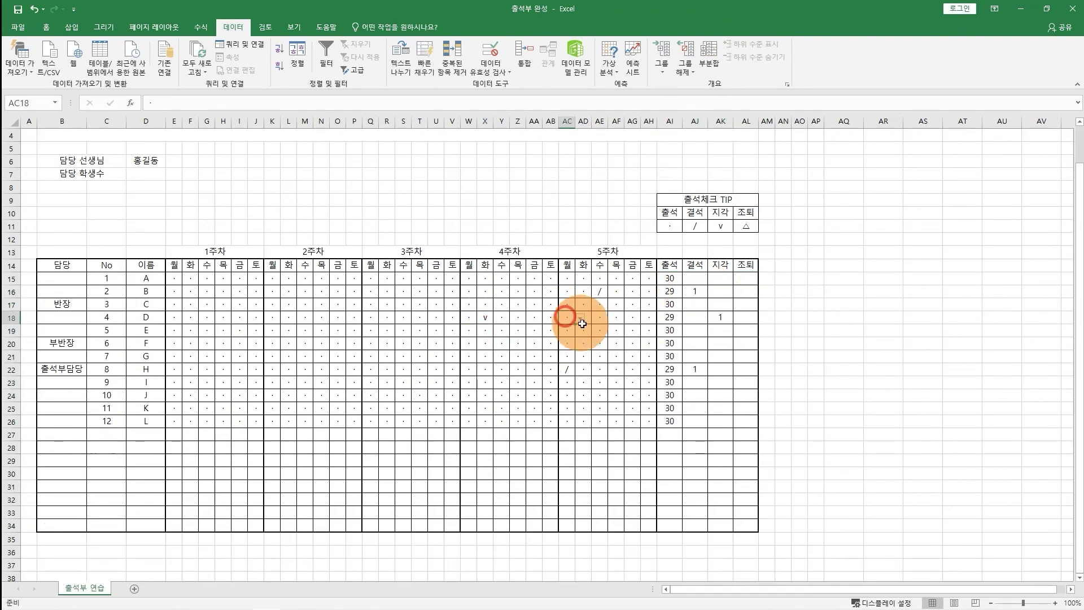
pyautogui.click(577, 340)
pyautogui.doubleClick(722, 292)
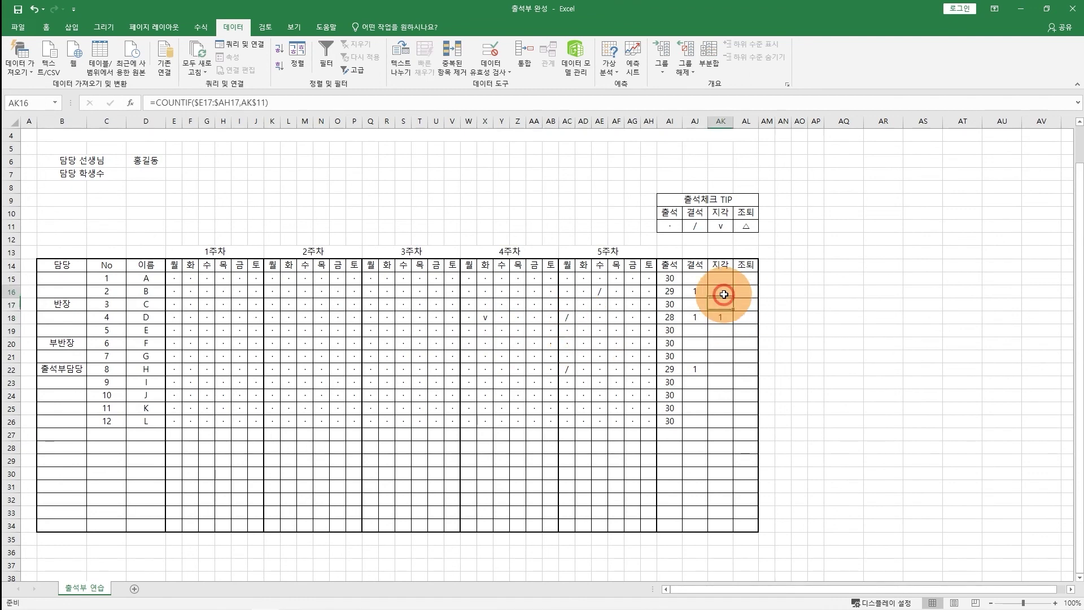
pyautogui.doubleClick(744, 291)
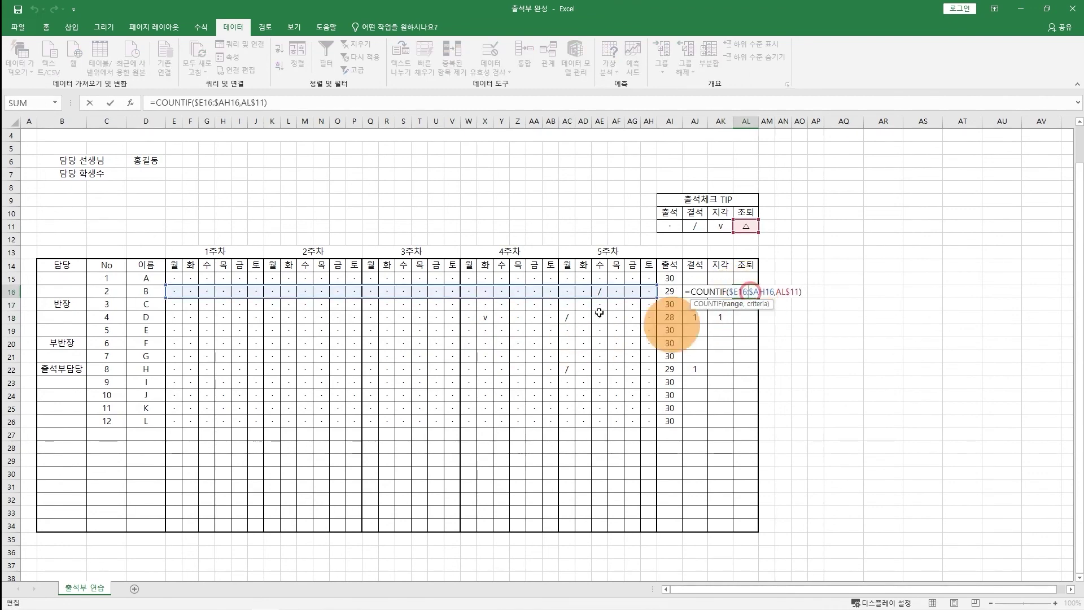
pyautogui.press('Escape')
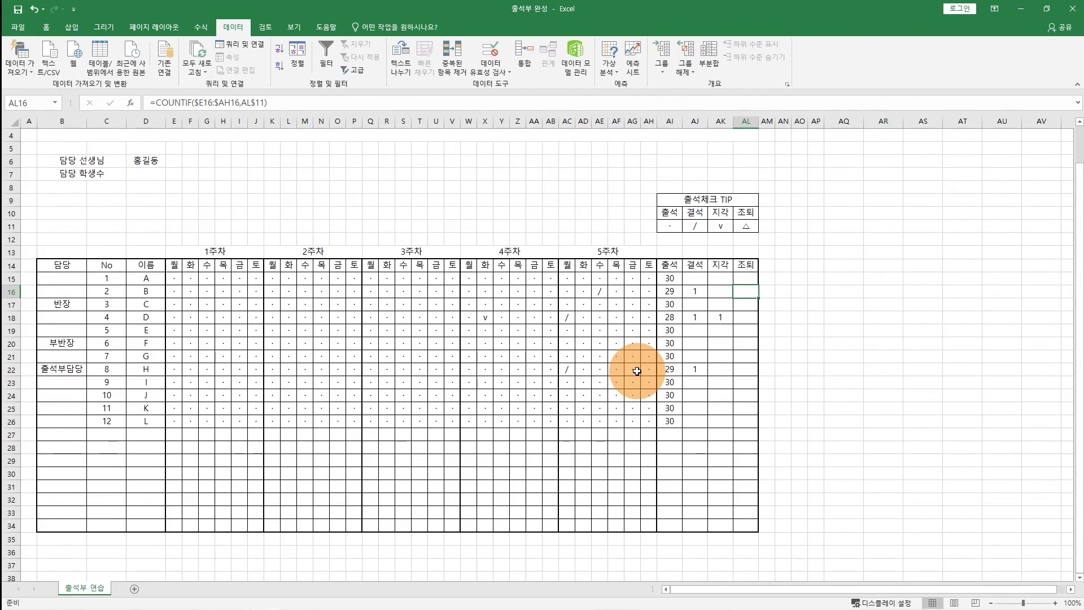
# Enter =COUNT(C15:C34) in D7 to count the students in charge
pyautogui.scroll(1, 186, 335)
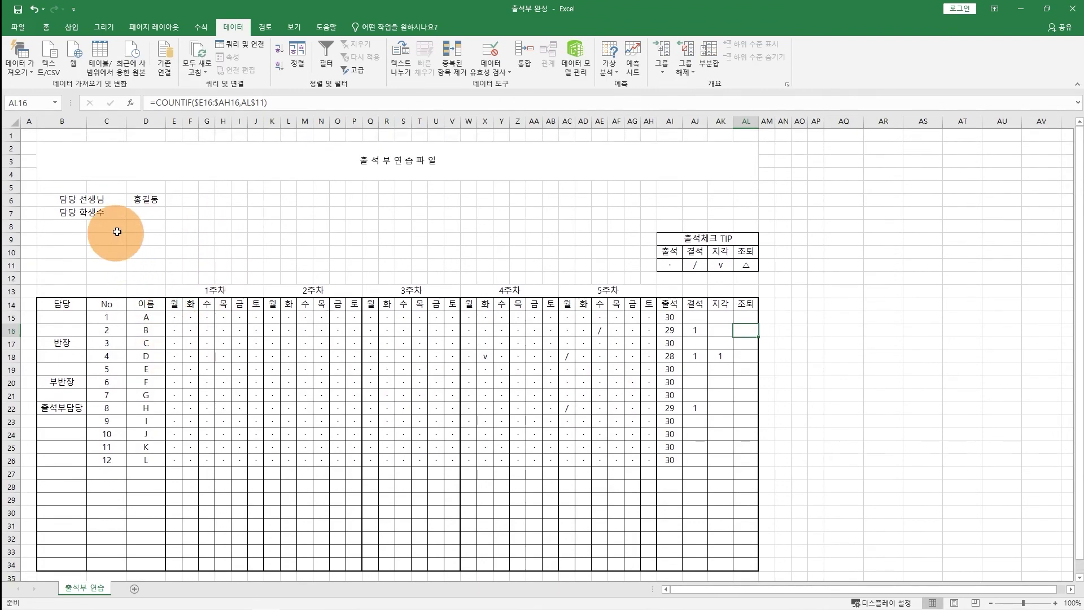
pyautogui.click(132, 222)
pyautogui.write('=count(')
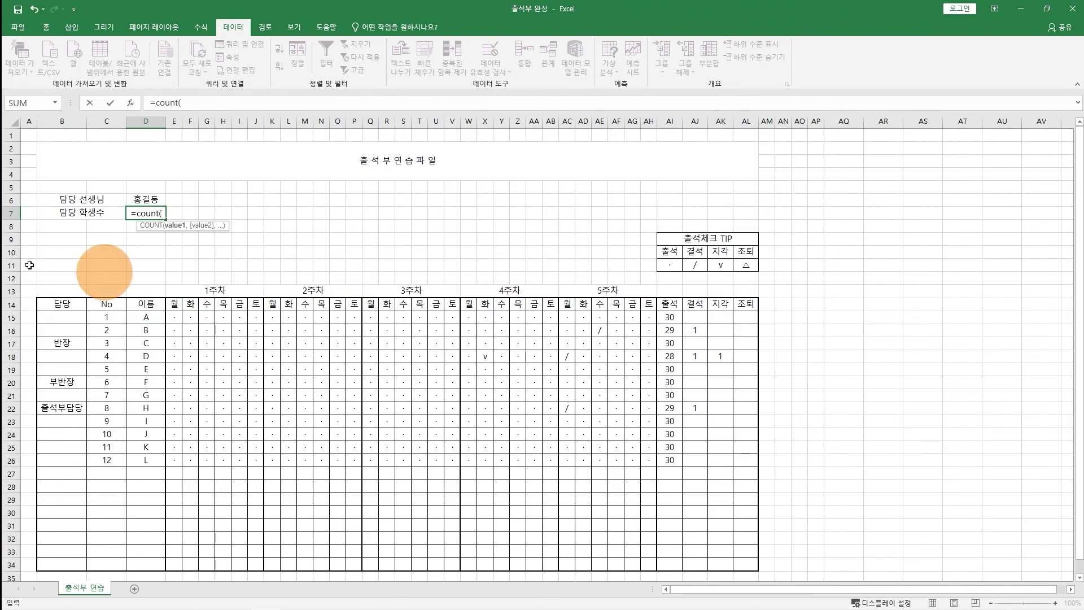
pyautogui.moveTo(113, 335); pyautogui.dragTo(111, 564)
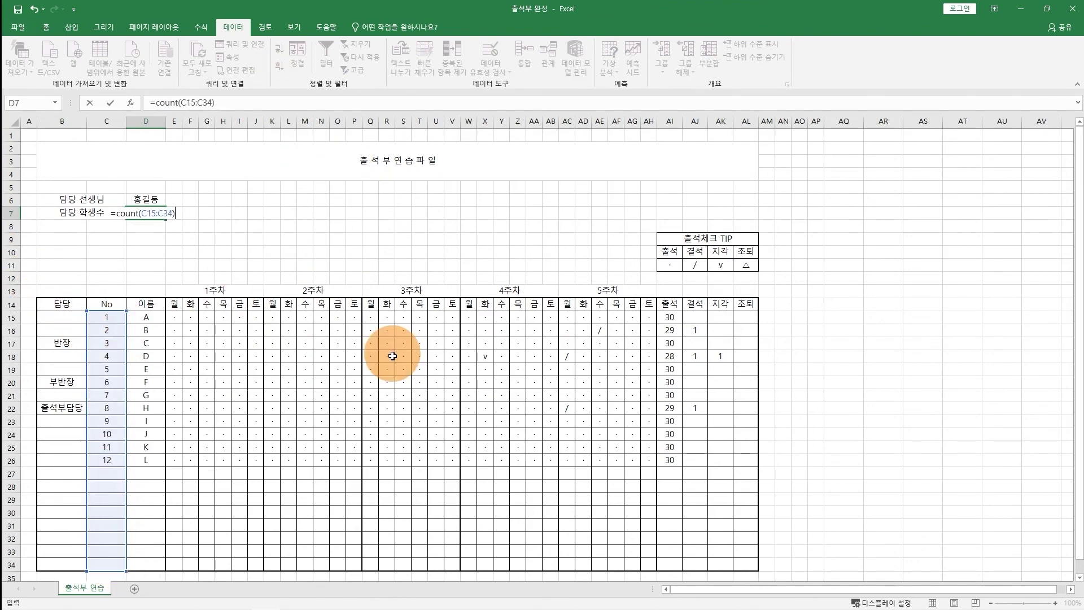
pyautogui.write(')')
pyautogui.press('Return')
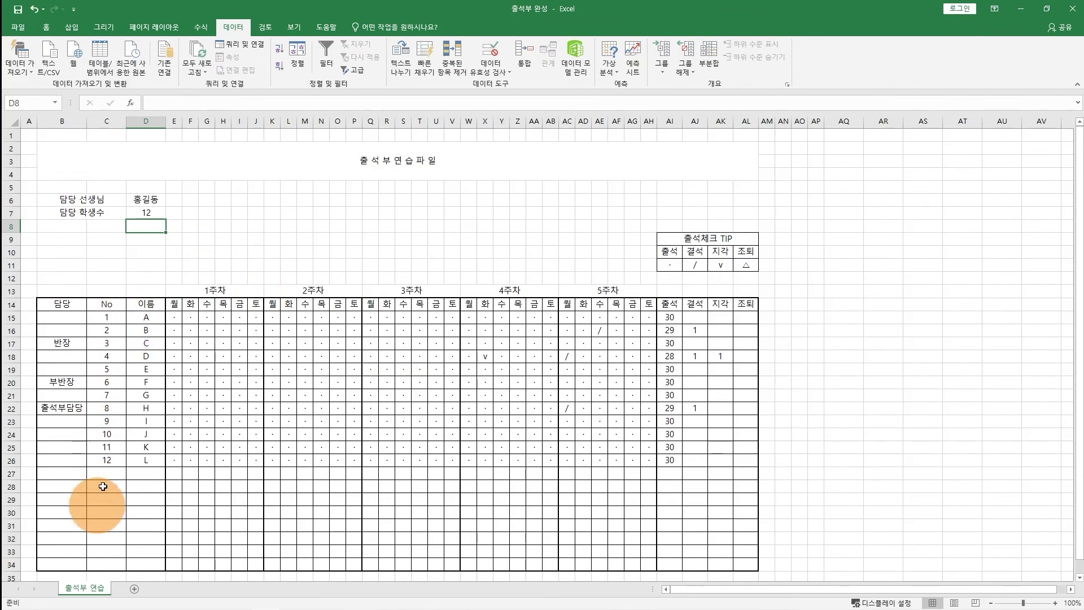
# Delete student D's row 18 from the attendance book and check the student count formula in D7
pyautogui.click(11, 356)
pyautogui.rightClick(12, 356)
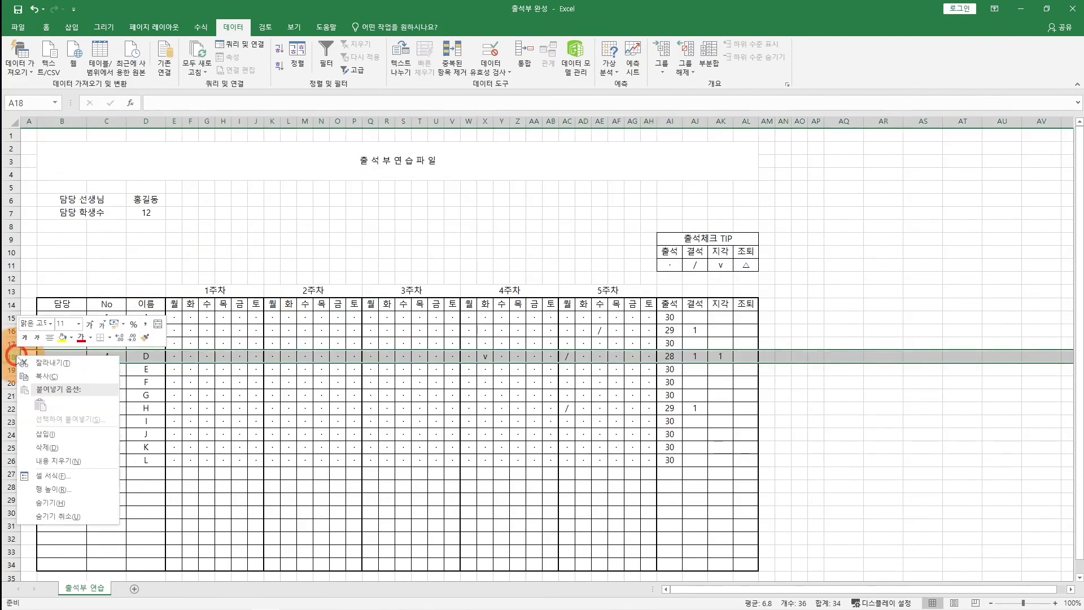
pyautogui.click(81, 450)
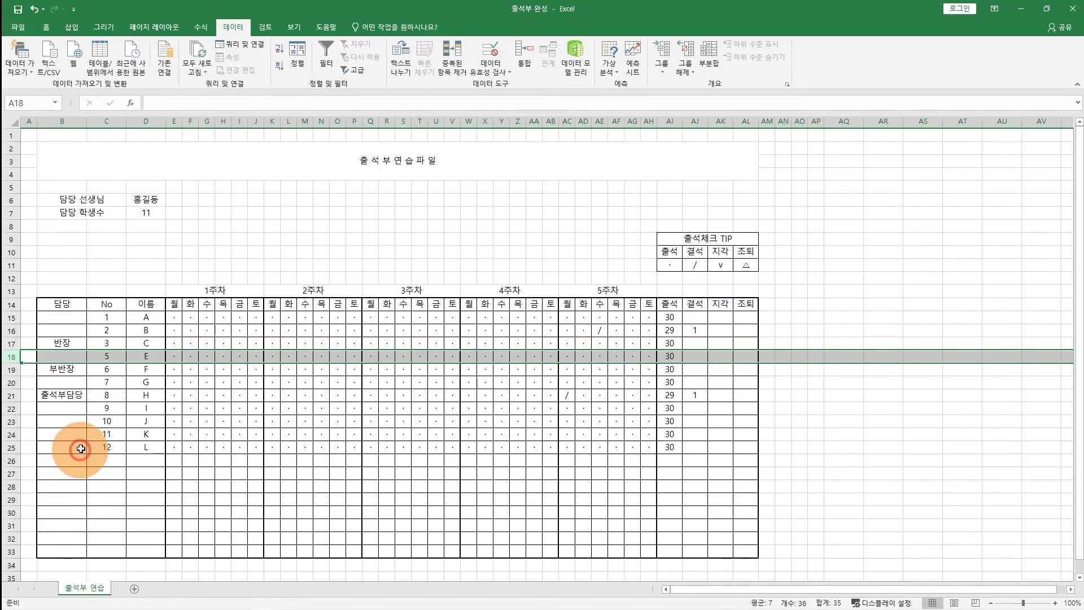
pyautogui.click(148, 213)
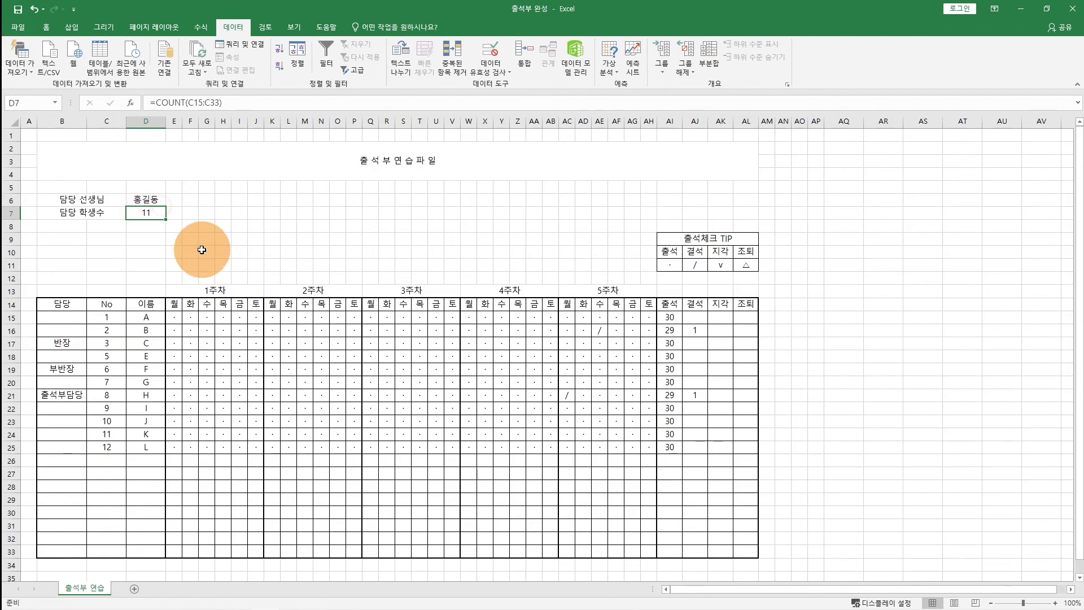
pyautogui.click(767, 551)
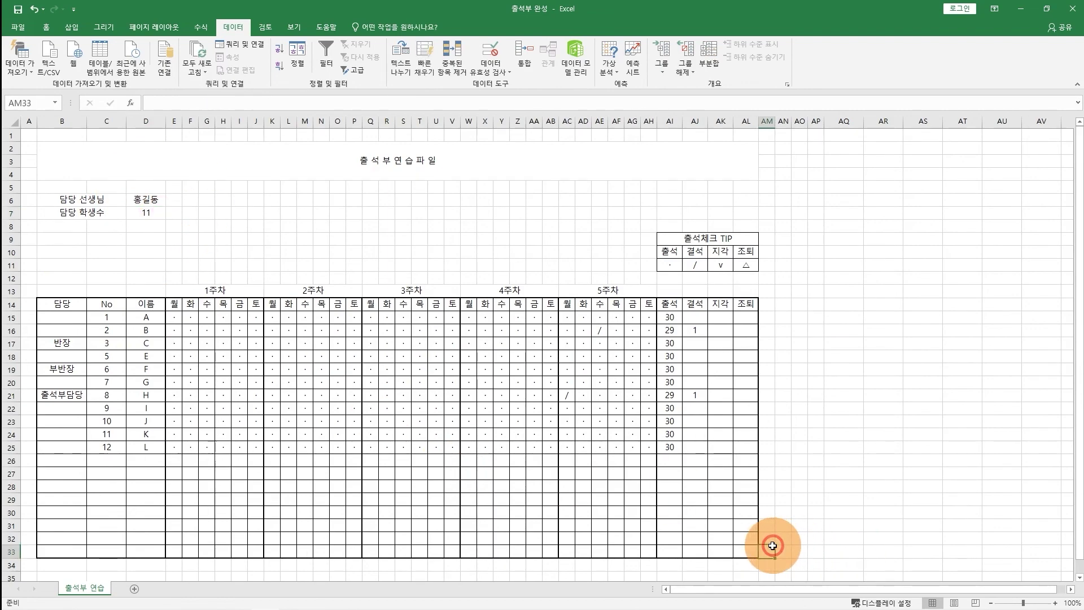